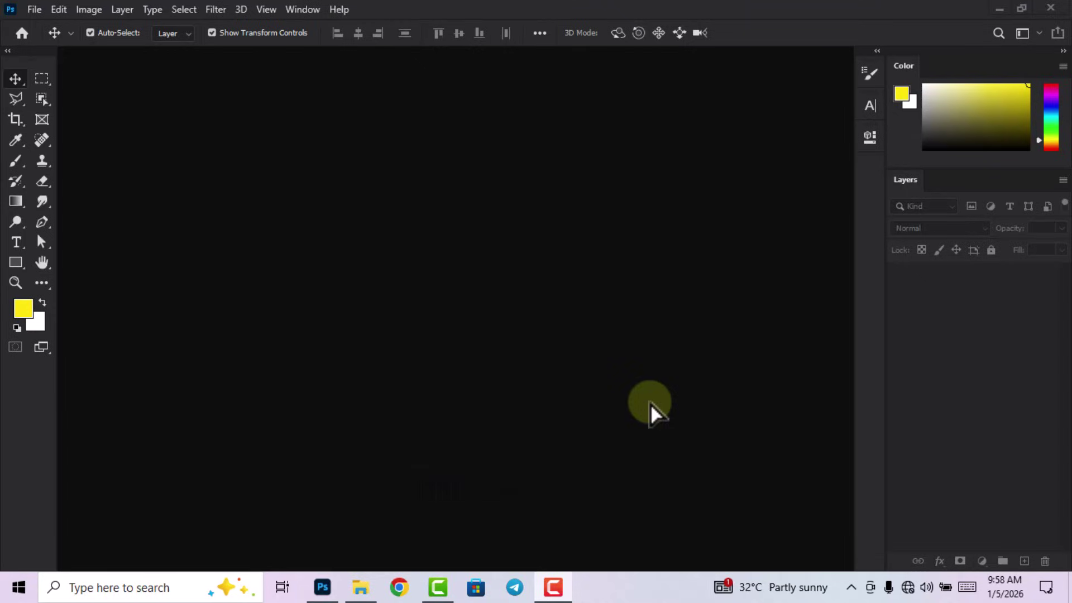
Create a new 8 × 10 in (2400 × 3000 px), 300 ppi RGB Color document named 'bday flyer'
left_click(33, 10)
left_click(46, 28)
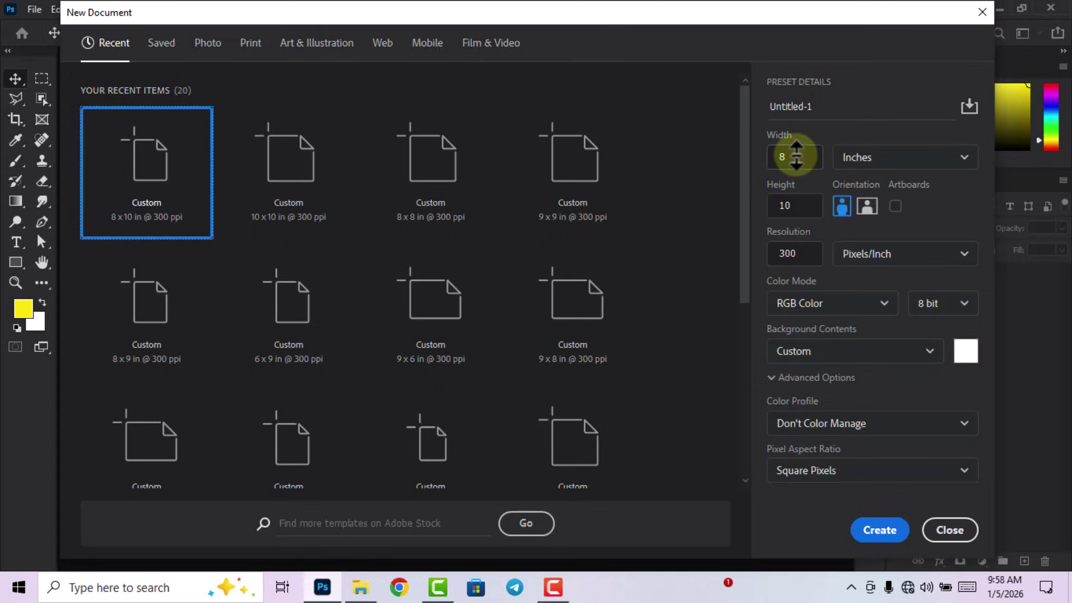
left_click(773, 205)
left_click(789, 159)
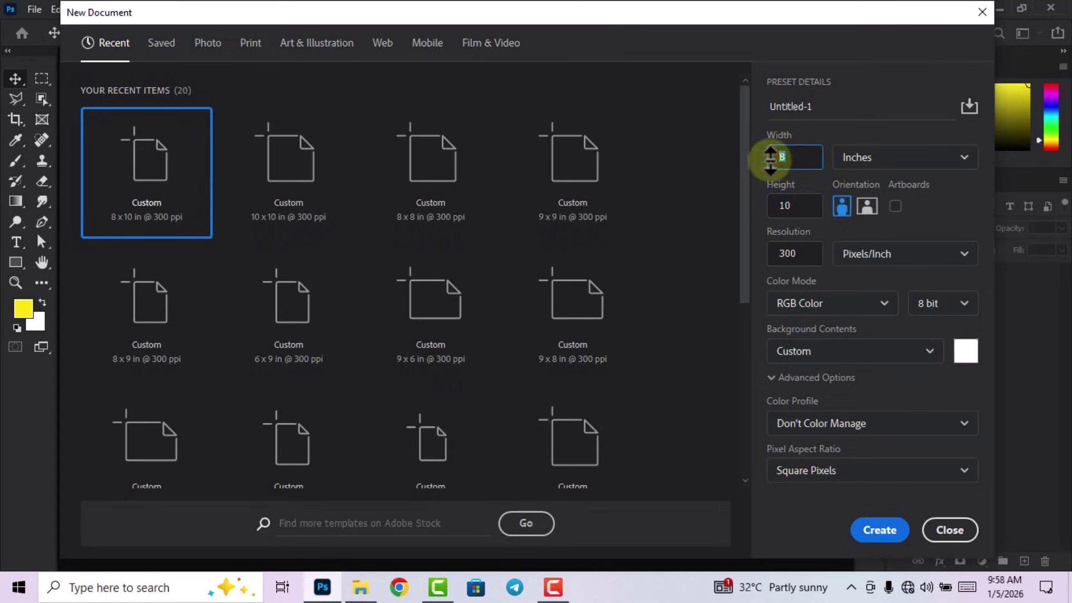
left_click(773, 205)
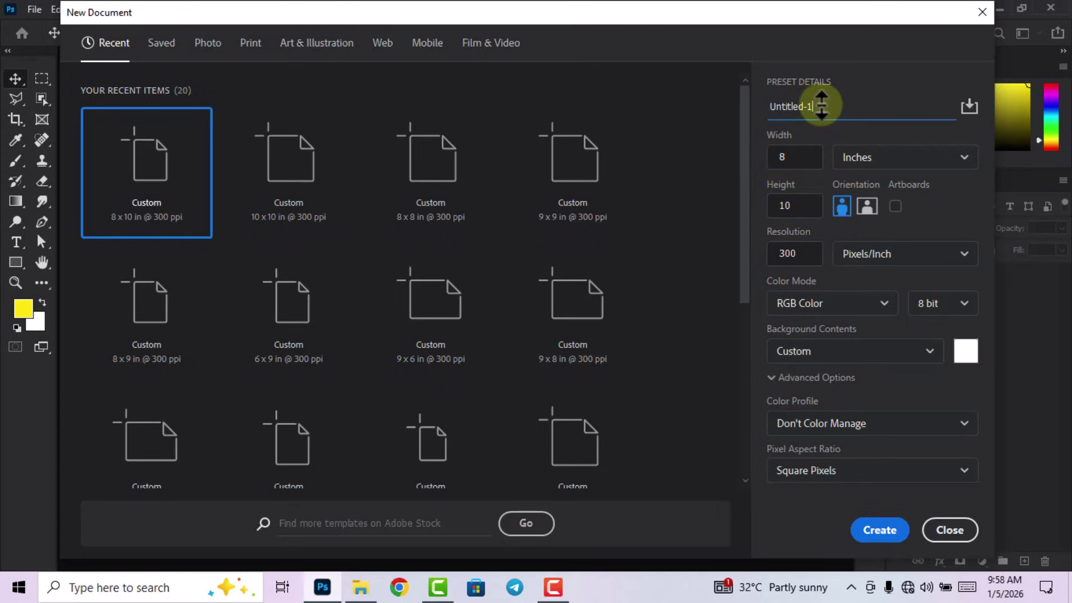
left_click_drag(821, 105, 769, 106)
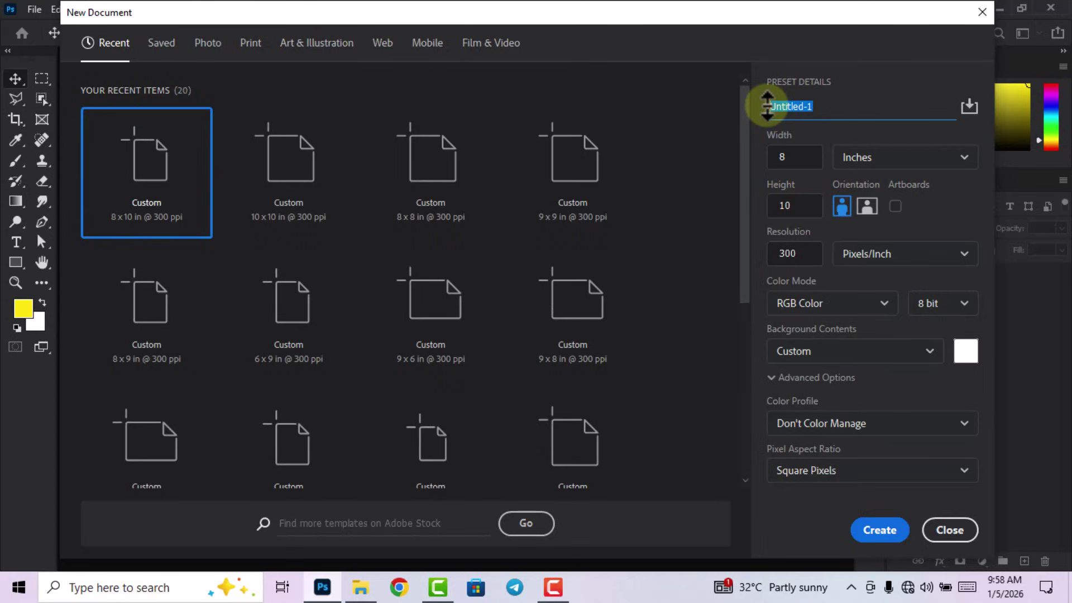
type("Today f")
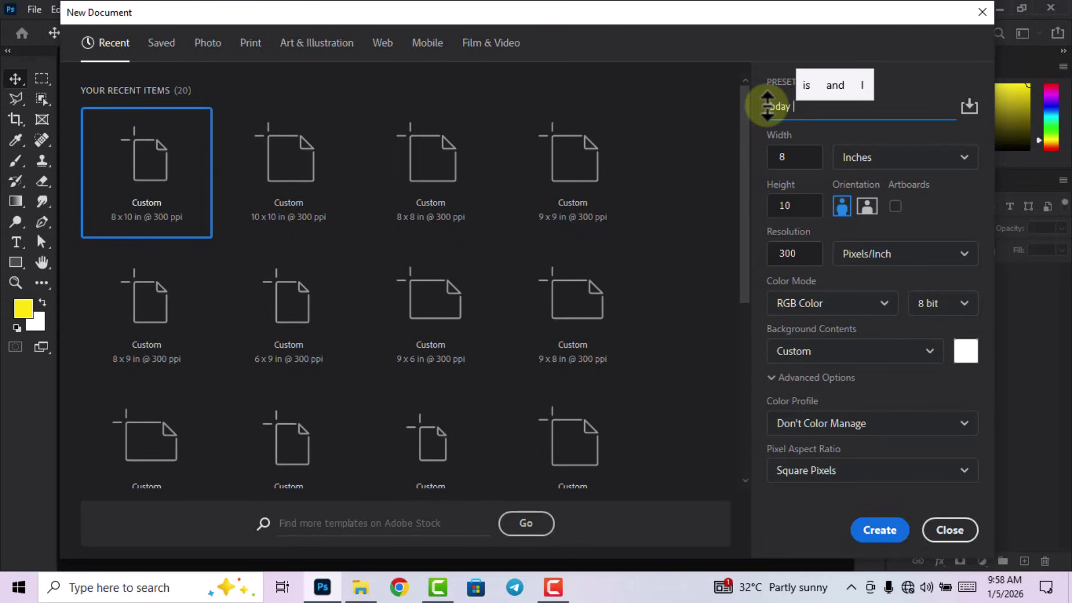
type("lyer")
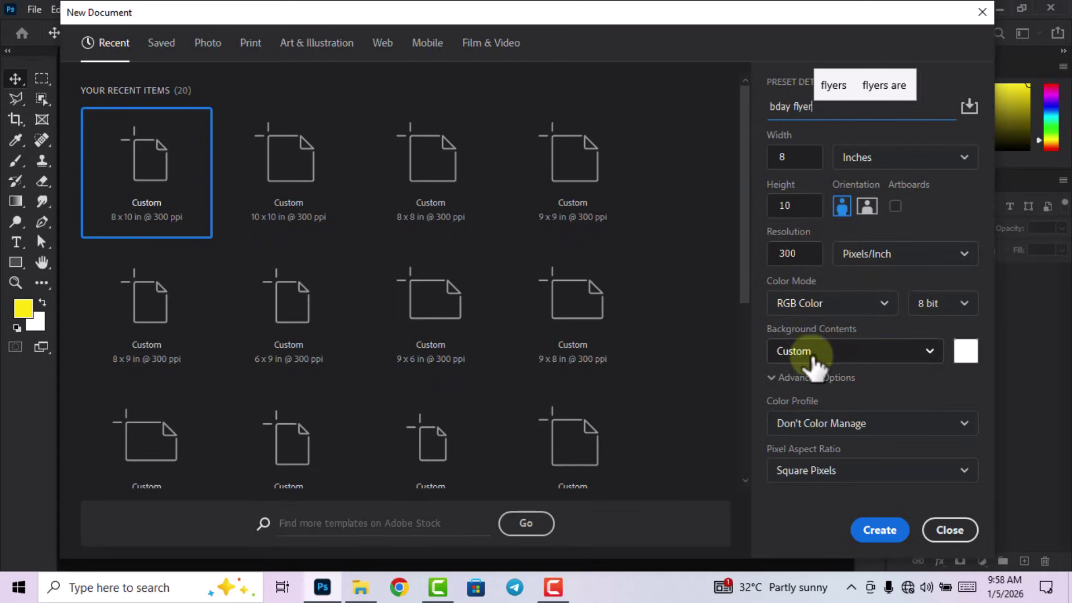
left_click(848, 310)
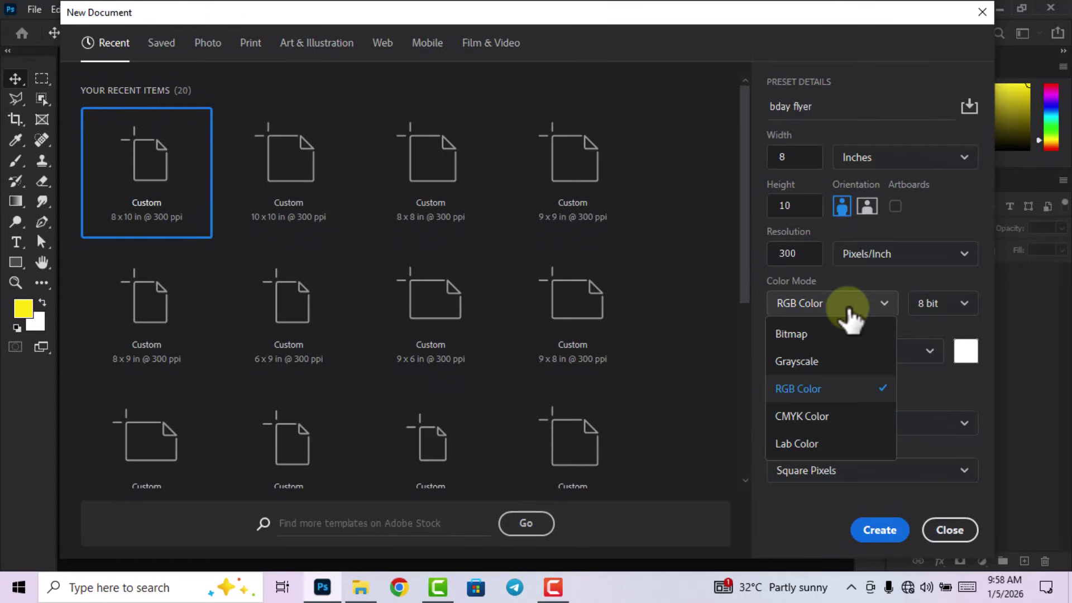
left_click(840, 394)
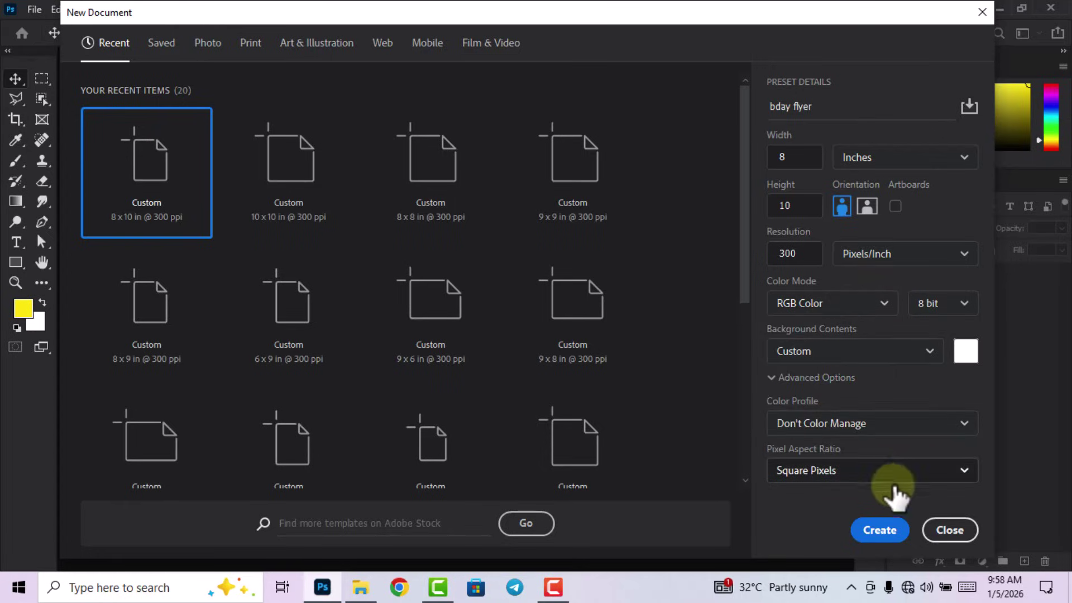
left_click(882, 532)
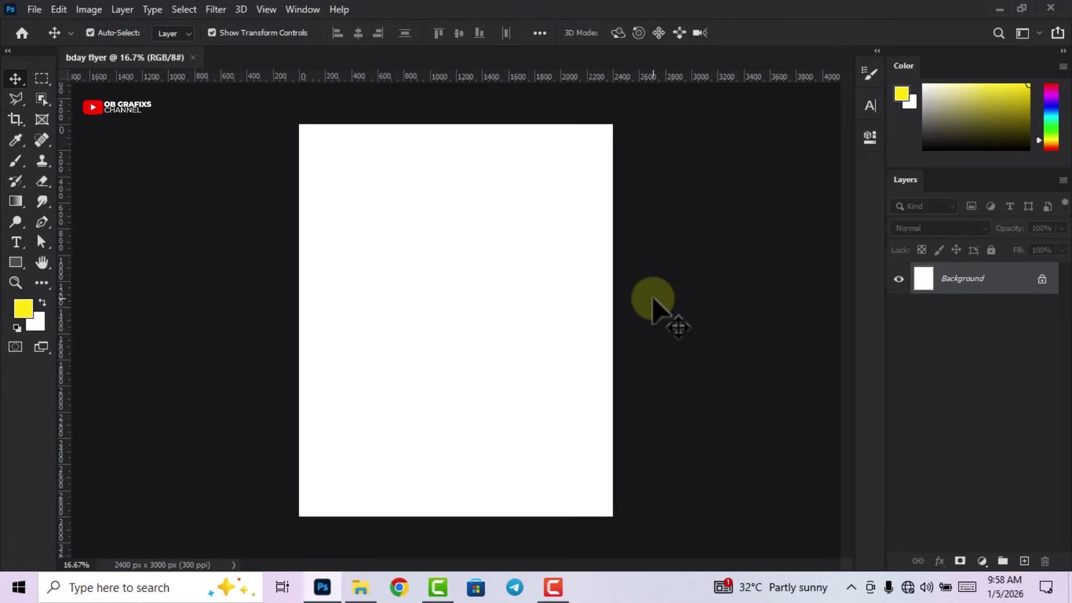
Place the orange window-light photo and enlarge it to cover the whole canvas
left_click(367, 597)
left_click_drag(259, 139, 461, 371)
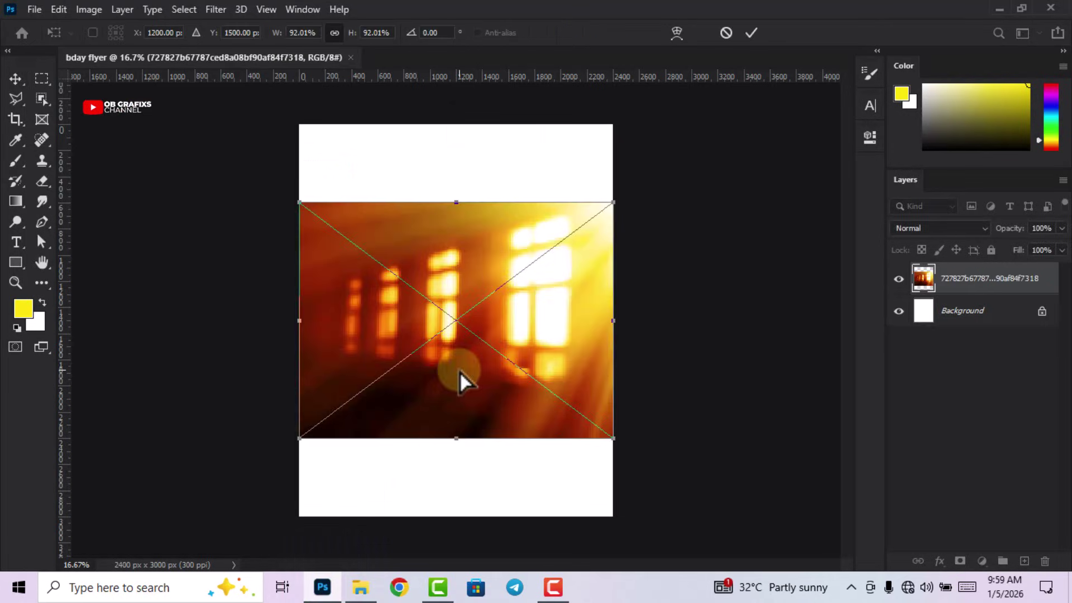
left_click_drag(454, 202, 454, 103)
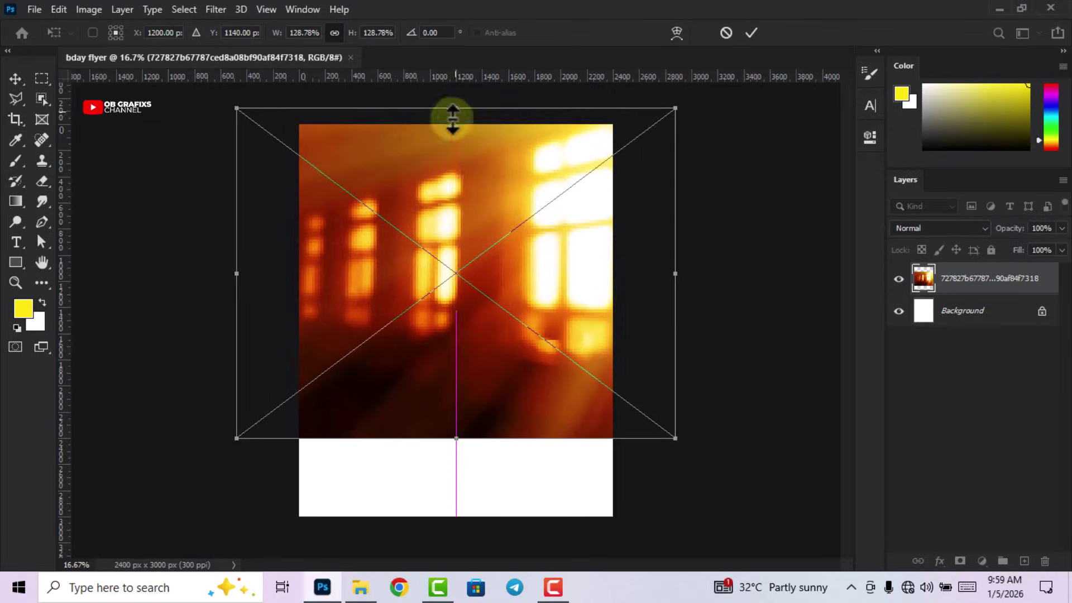
scroll(463, 319, "down", 3)
left_click_drag(455, 395, 459, 498)
scroll(463, 391, "up", 2)
key("Return")
left_click_drag(551, 348, 565, 359)
scroll(564, 359, "down", 2)
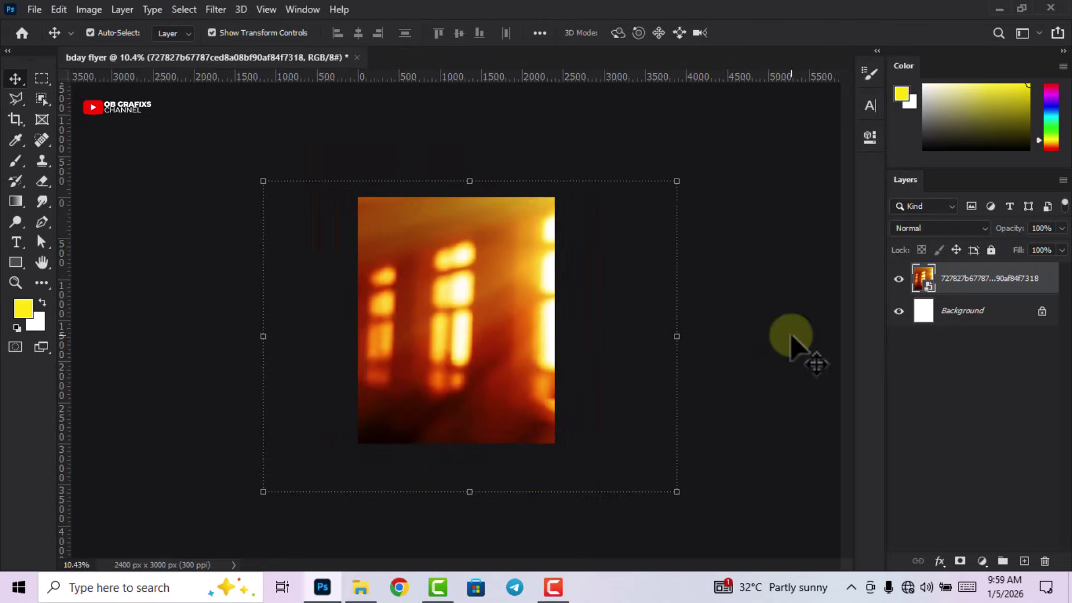
scroll(590, 354, "up", 3)
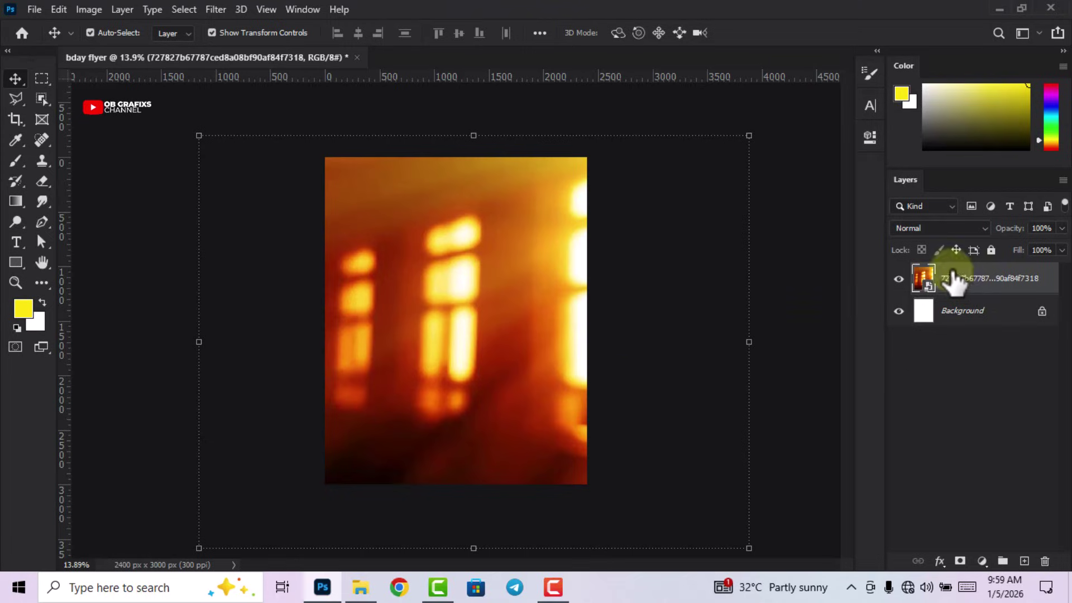
Apply Hue/Saturation to the photo with Hue +10, Saturation +100 and slightly raised Lightness
left_click(89, 10)
mouse_move(103, 51)
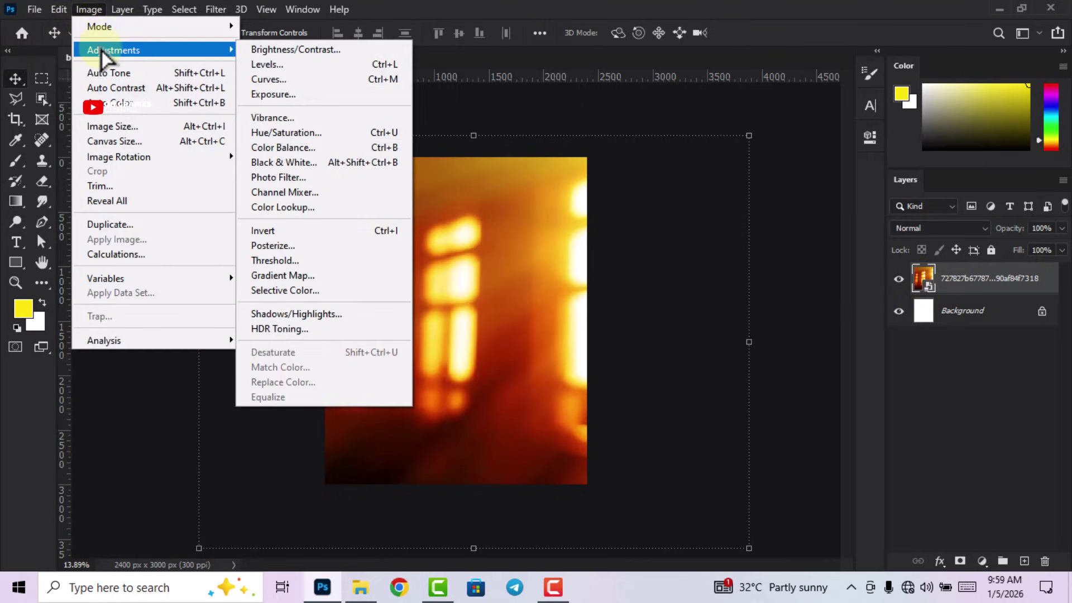
left_click(310, 133)
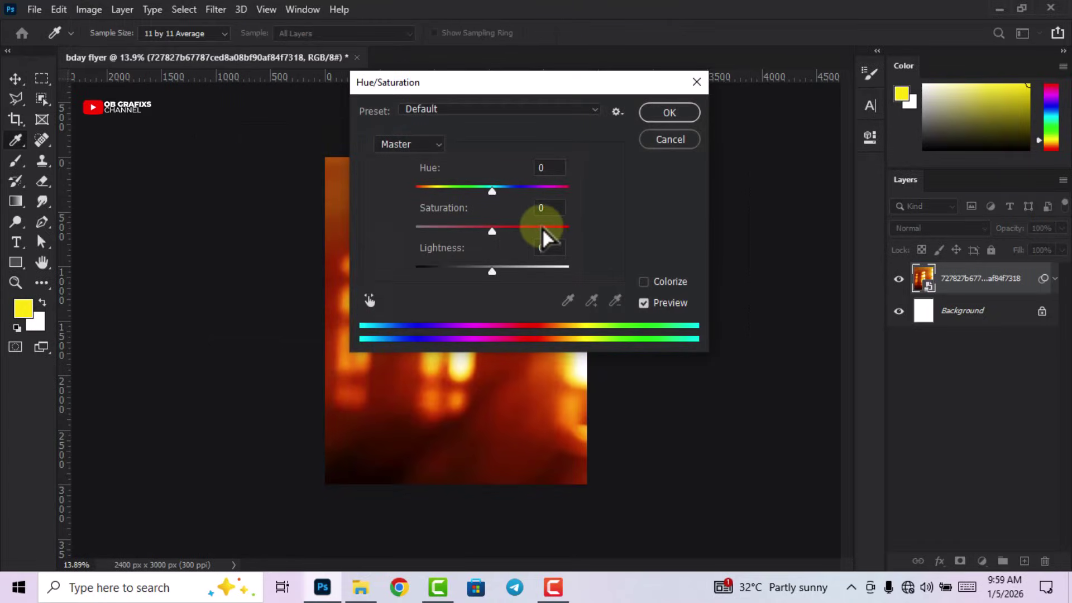
left_click(517, 168)
left_click_drag(516, 168, 552, 168)
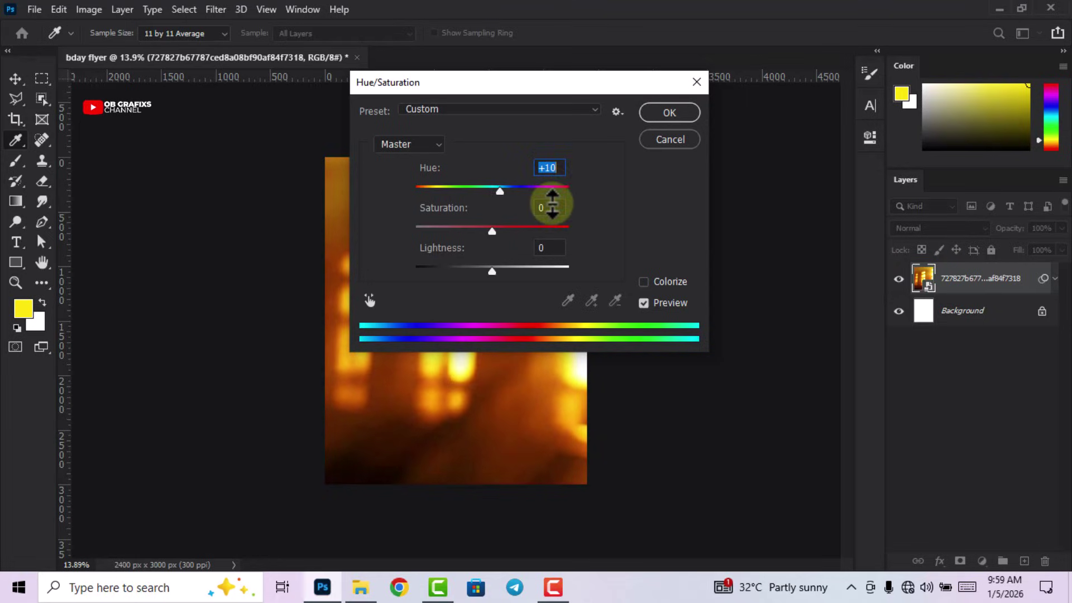
left_click(526, 211)
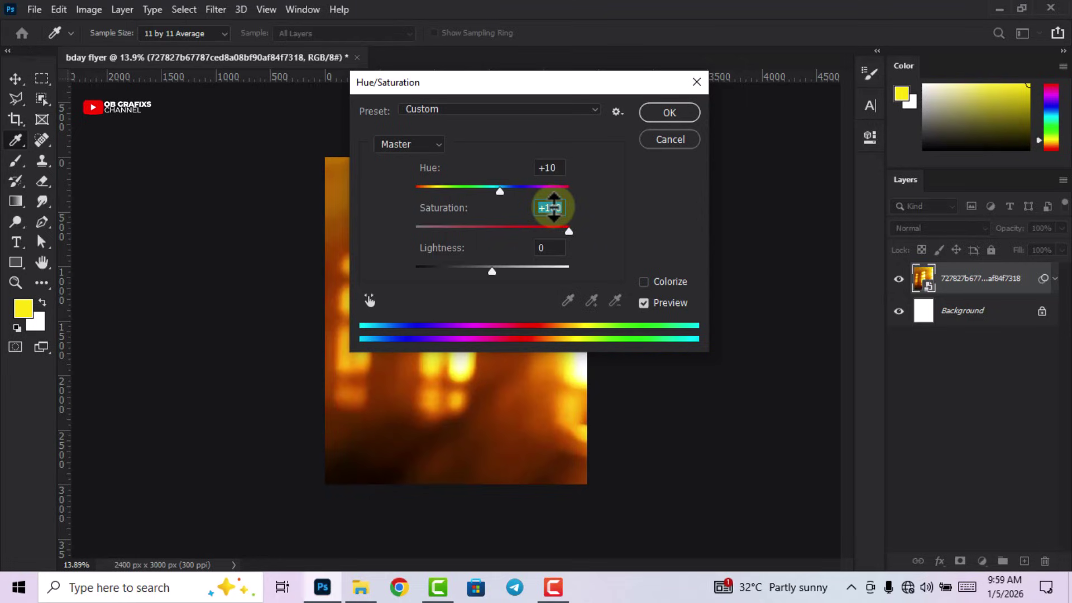
mouse_move(546, 248)
left_mouse_down()
mouse_move(510, 249)
mouse_move(550, 248)
left_mouse_up()
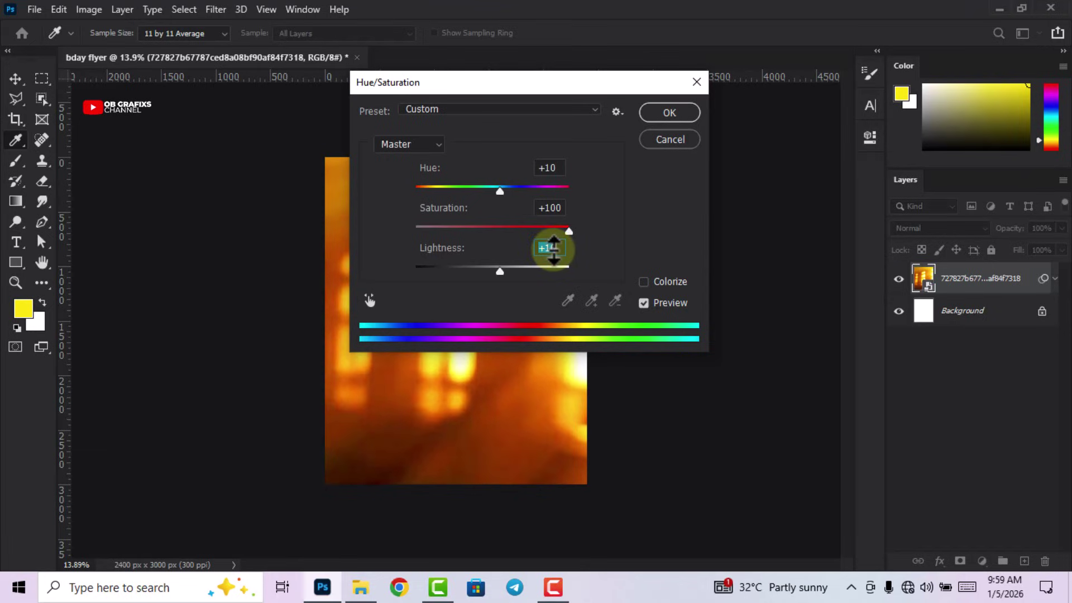
left_click(662, 117)
Collapse the photo layer's smart filter list and reselect the background photo layer
key("v")
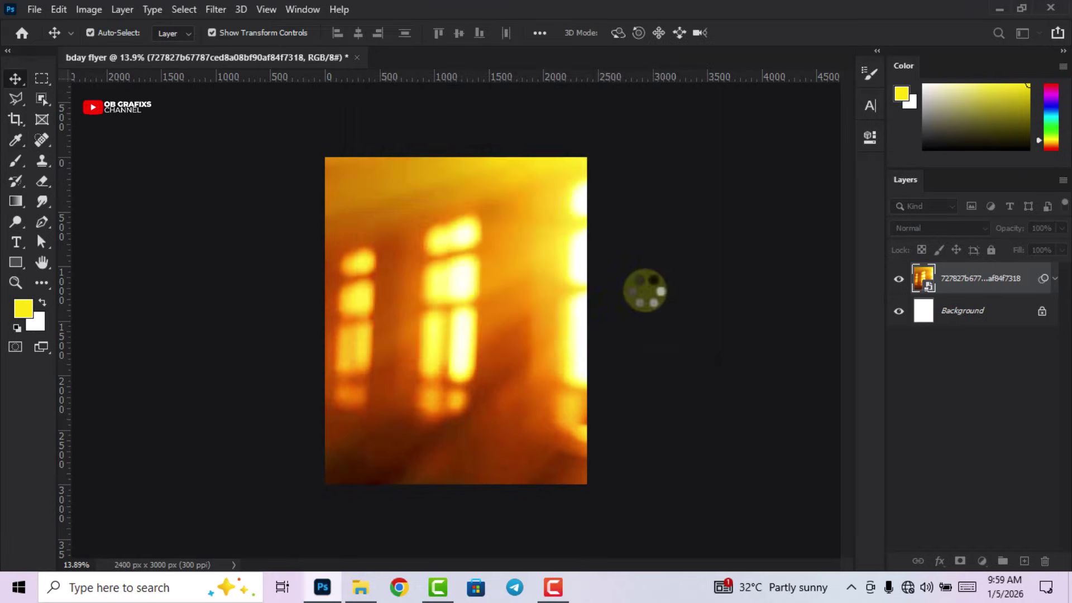
left_click(770, 208)
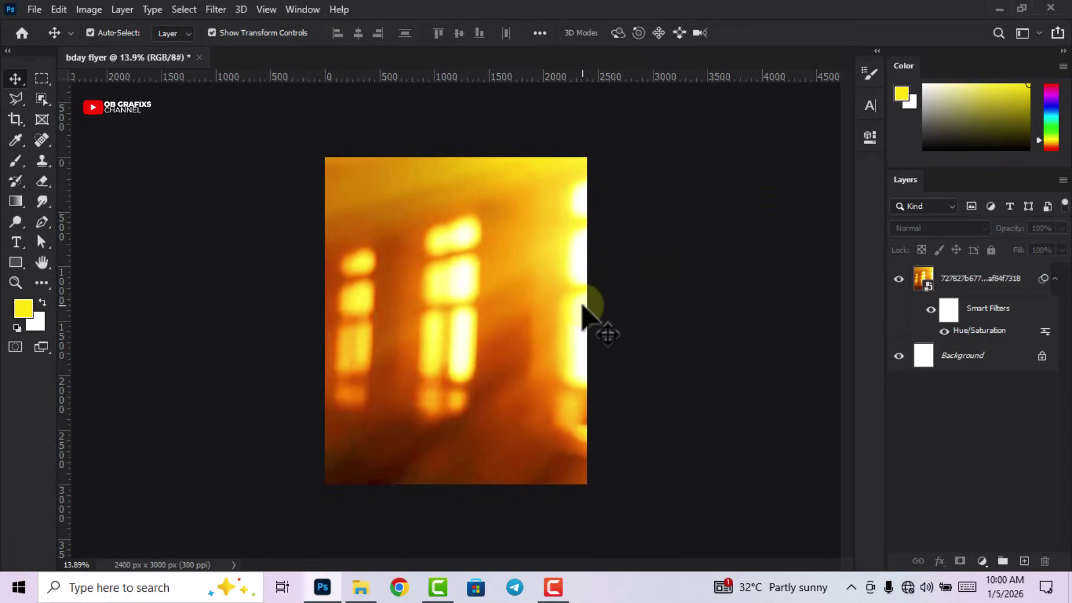
left_click(692, 349)
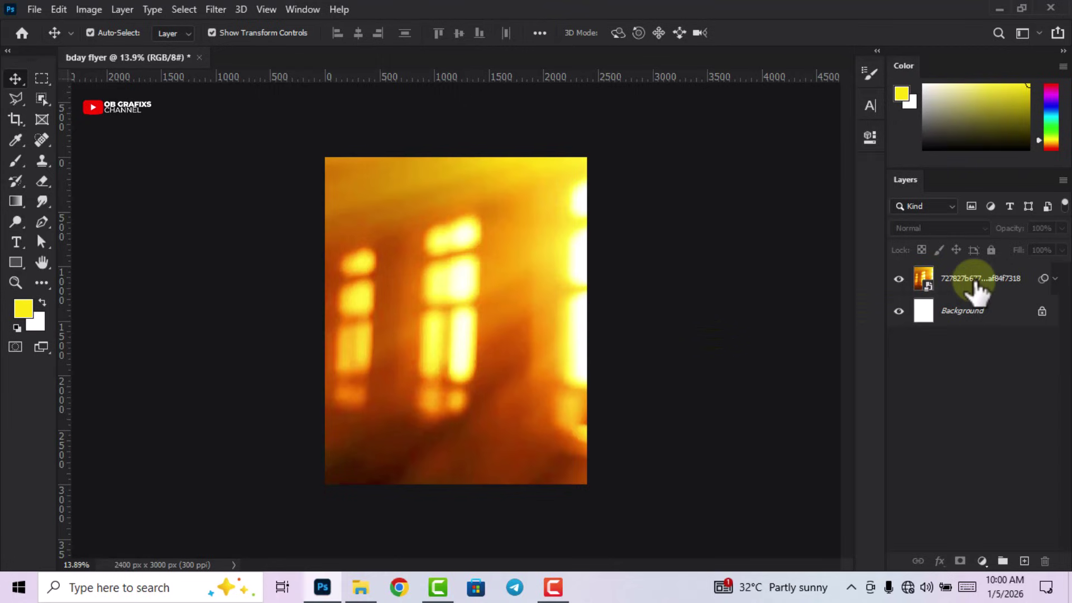
left_click(1001, 272)
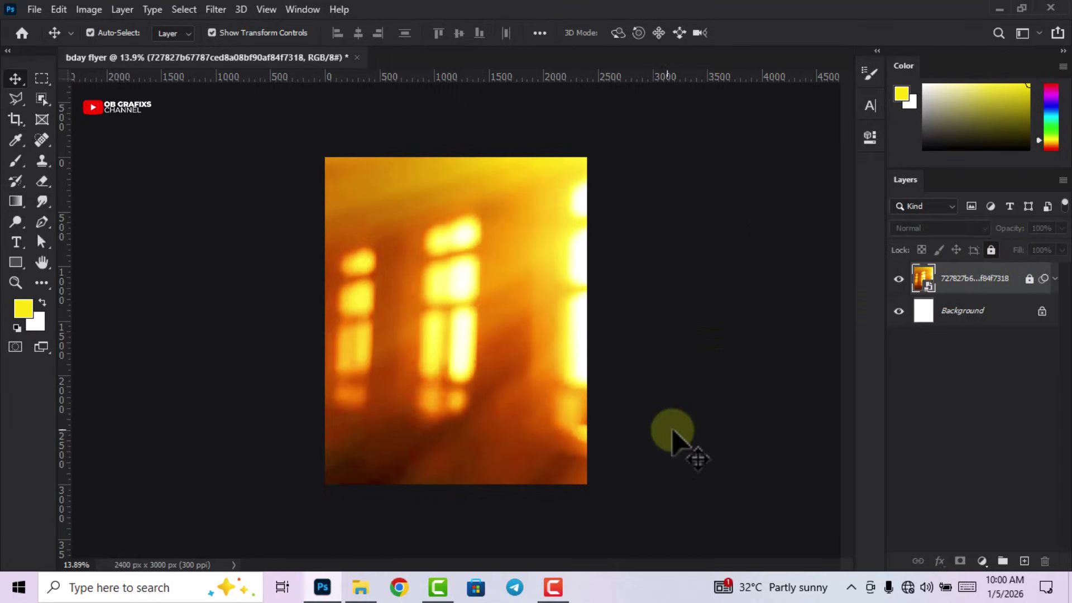
Place the golden wave image across the flyer's middle and rasterize its layer
left_click(360, 587)
left_click_drag(355, 150, 468, 364)
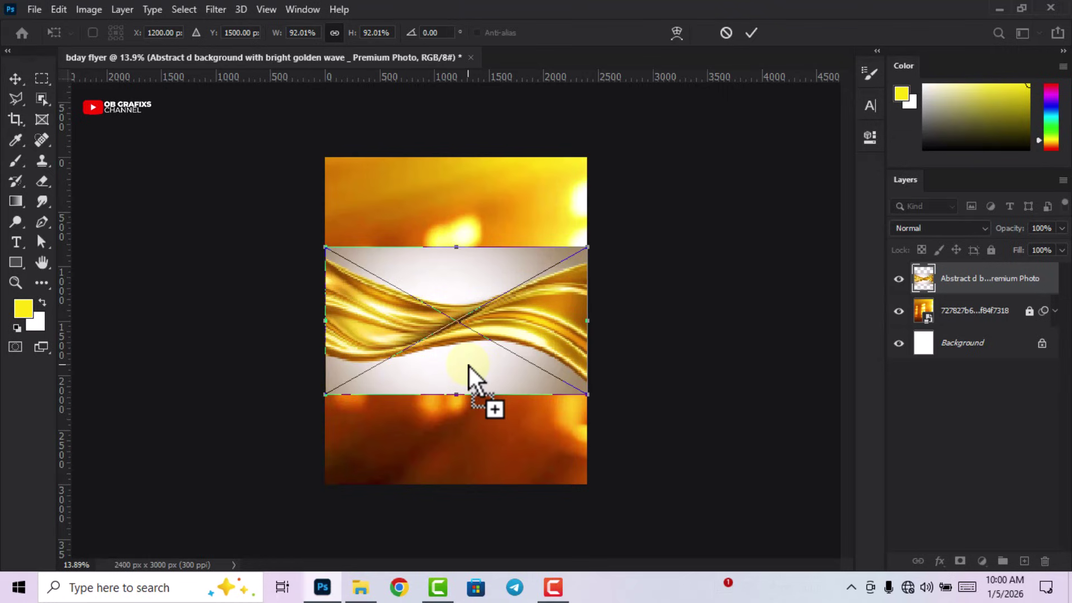
left_click(751, 32)
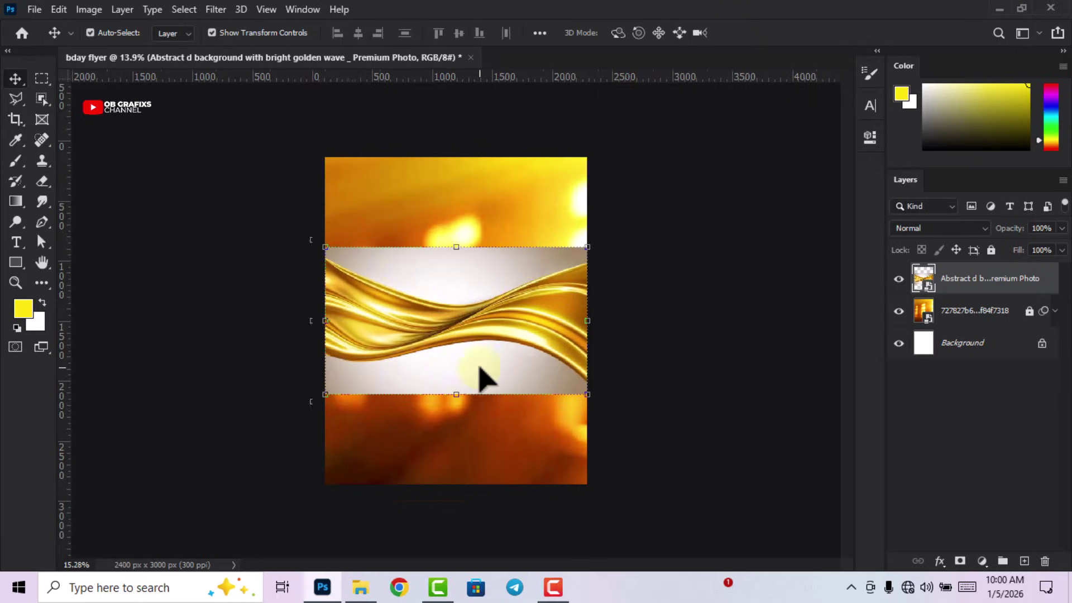
right_click(957, 280)
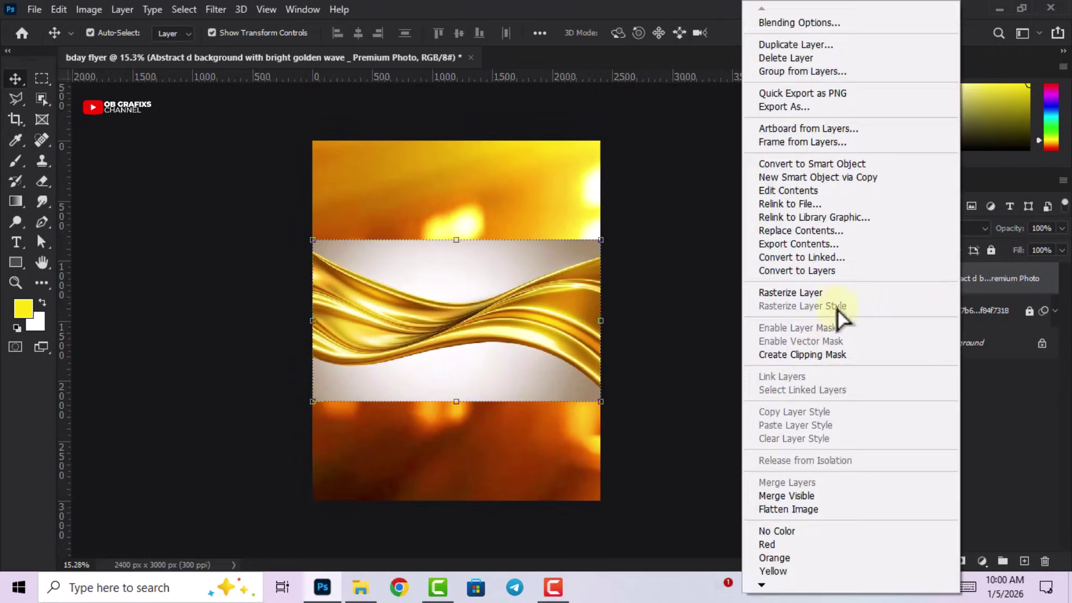
left_click(825, 293)
scroll(360, 387, "up", 4)
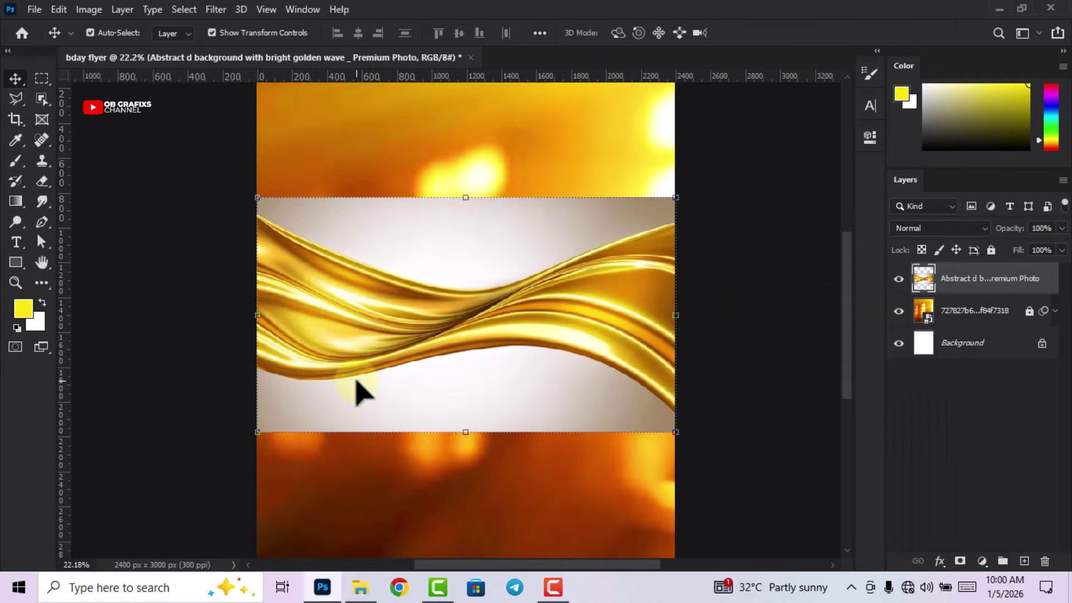
scroll(346, 388, "up", 2)
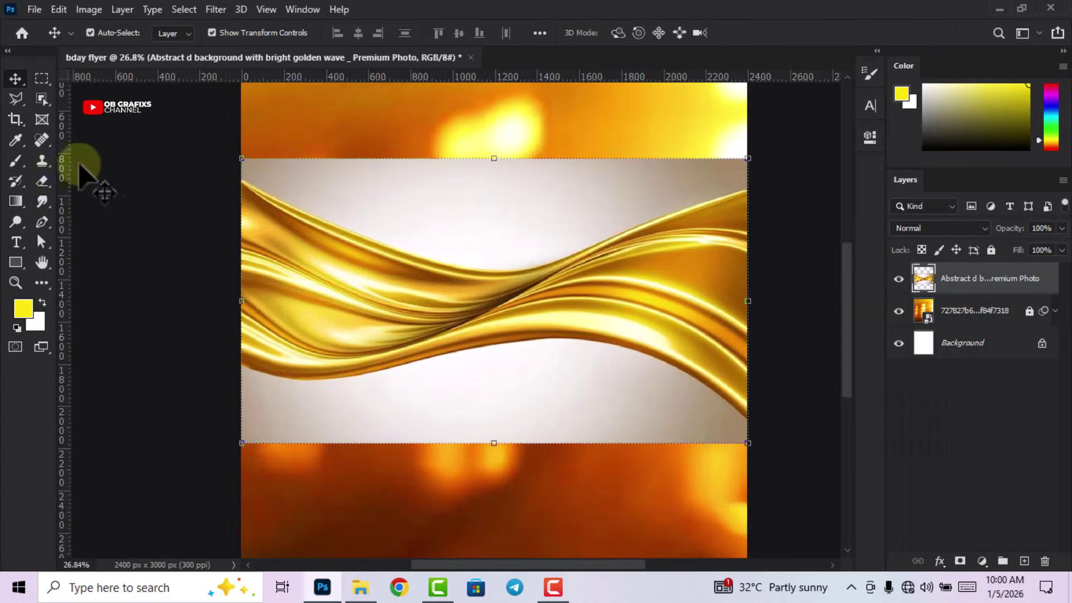
Trace the golden wave's lower edge with the Polygonal Lasso
left_click(19, 109)
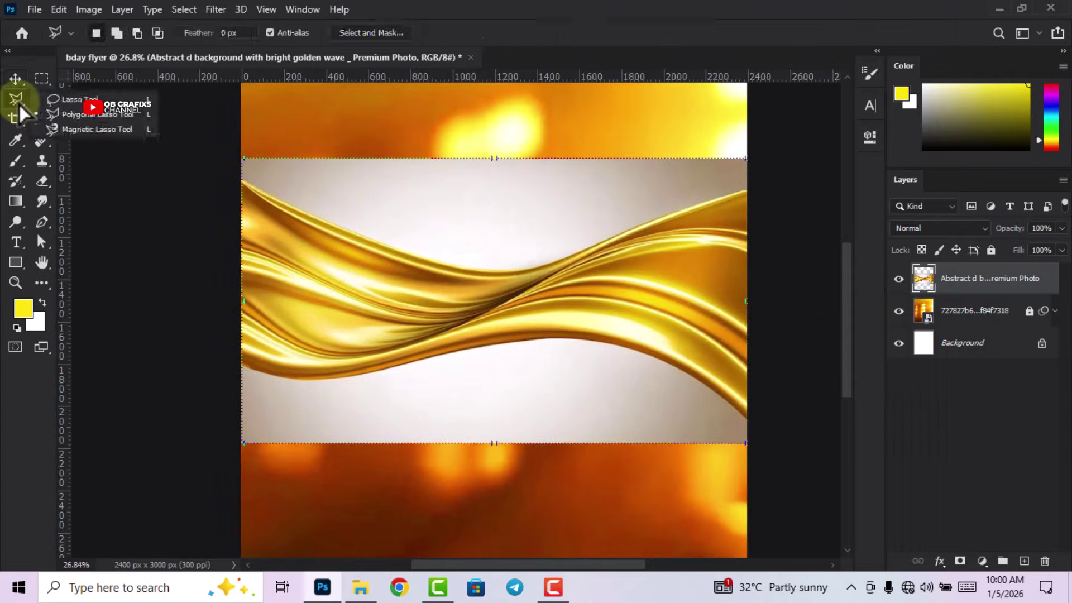
left_click(58, 106)
scroll(357, 388, "up", 1)
scroll(357, 389, "up", 10)
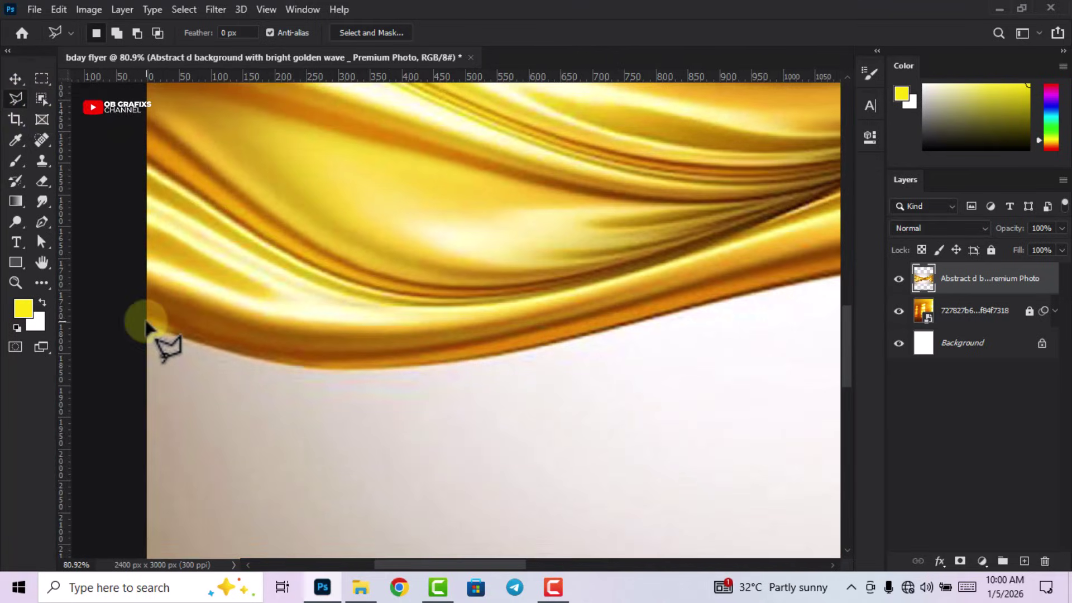
left_click(147, 323)
left_click(183, 340)
left_click(247, 358)
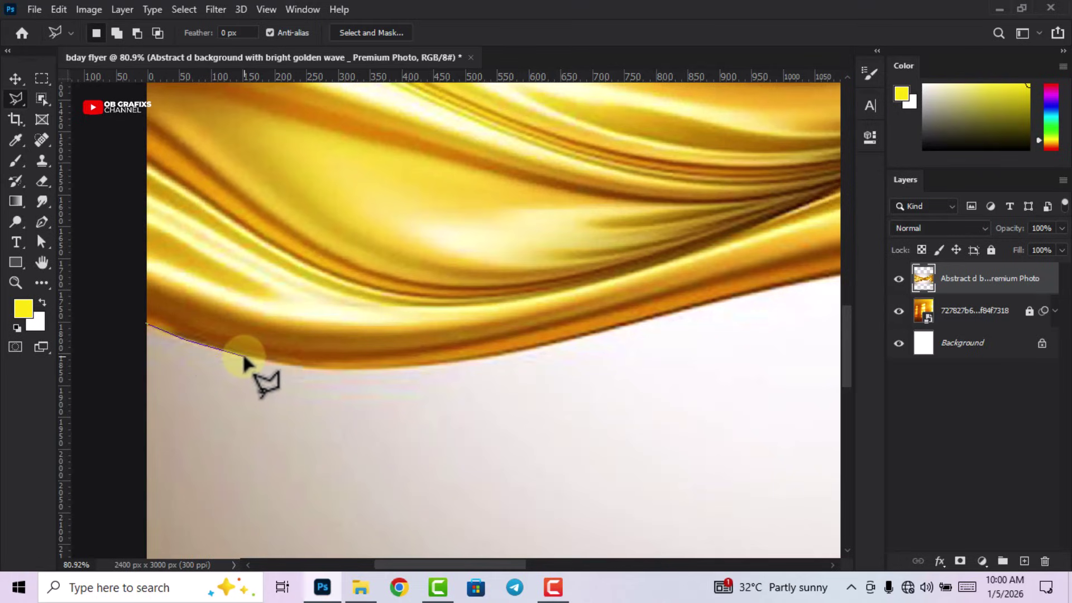
left_click(414, 366)
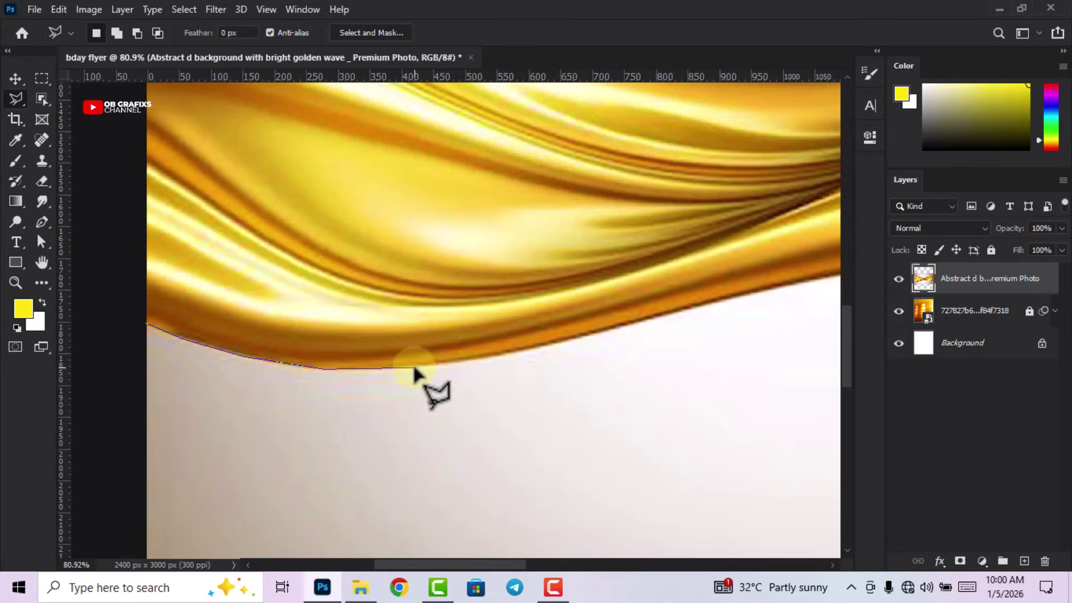
left_click(482, 360)
left_click(518, 360)
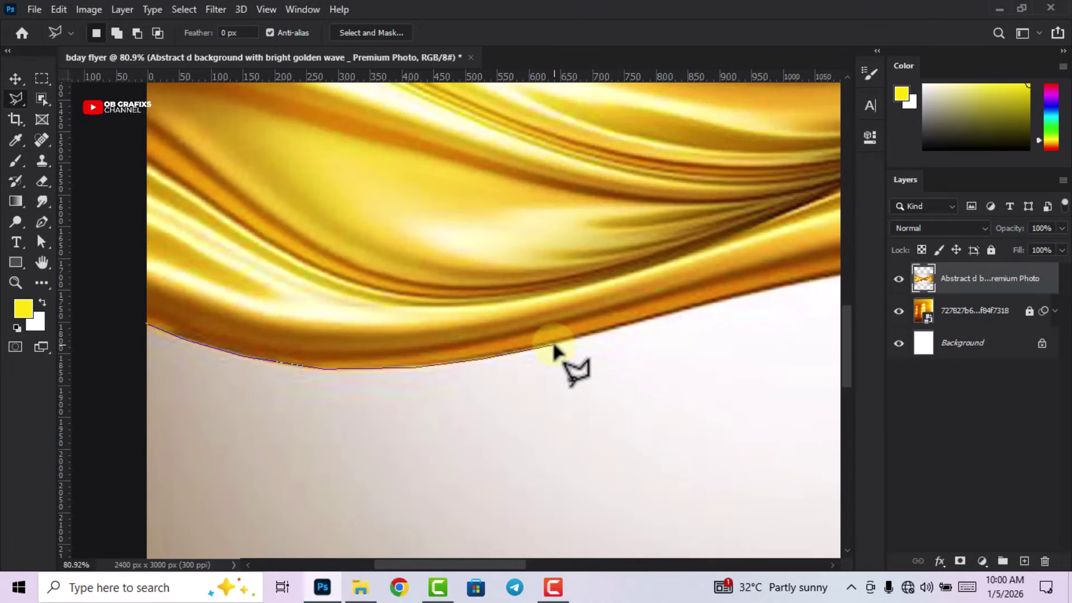
left_click(597, 337)
left_click(616, 330)
left_click(672, 317)
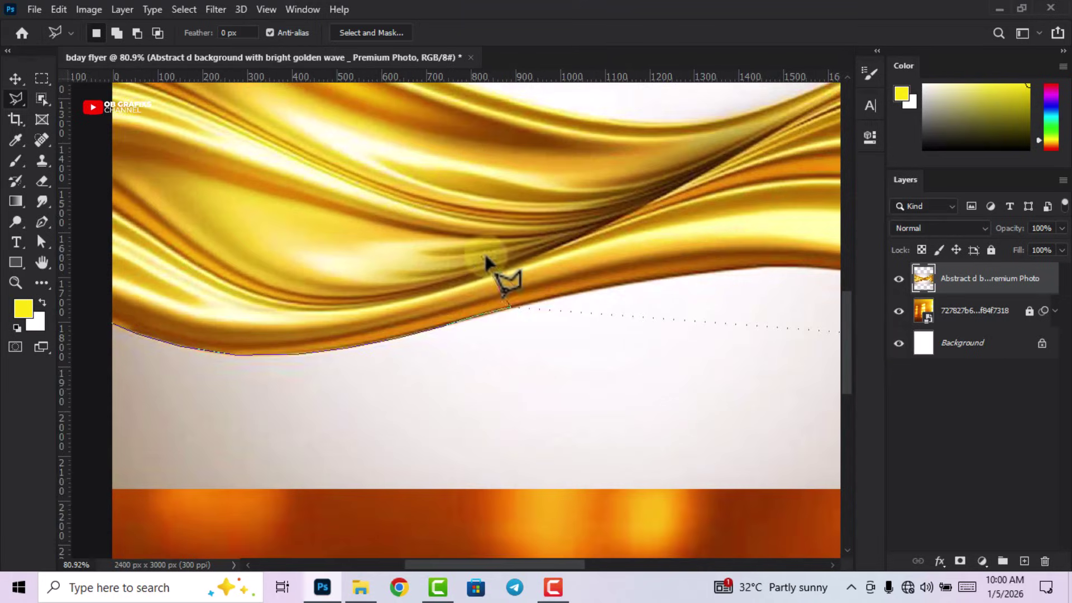
left_click(594, 292)
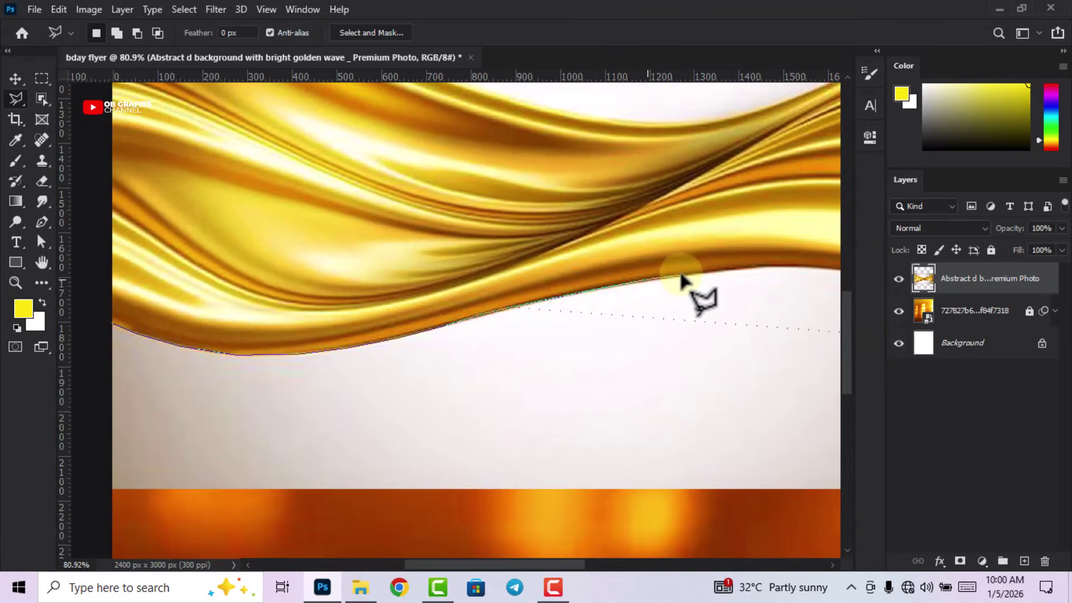
Close the selection around the pale area below the wave and delete it
key("ctrl+minus")
left_click(649, 476)
left_click(184, 445)
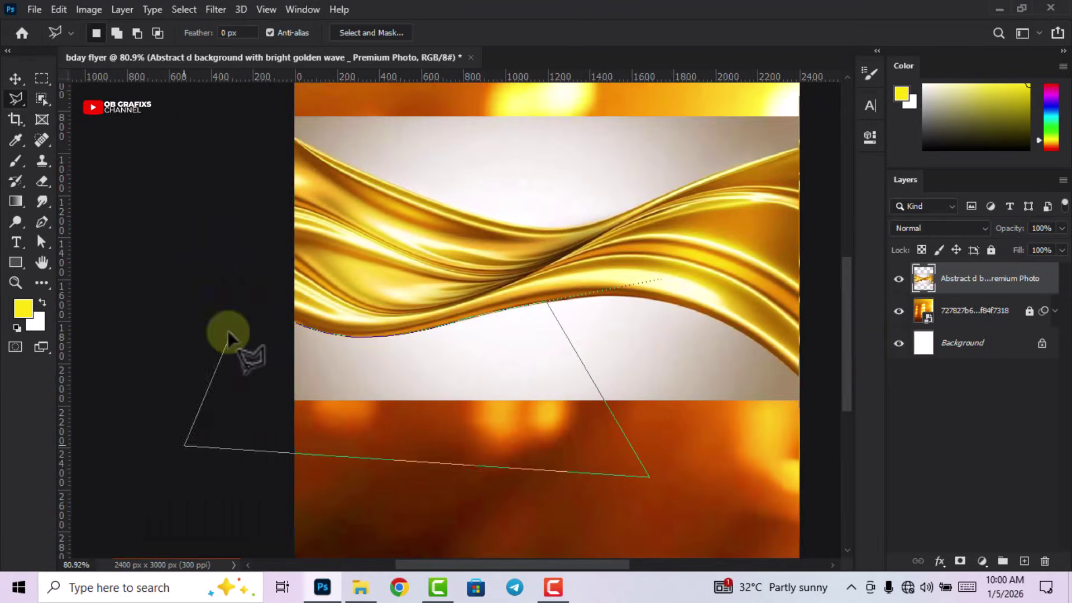
left_click(291, 323)
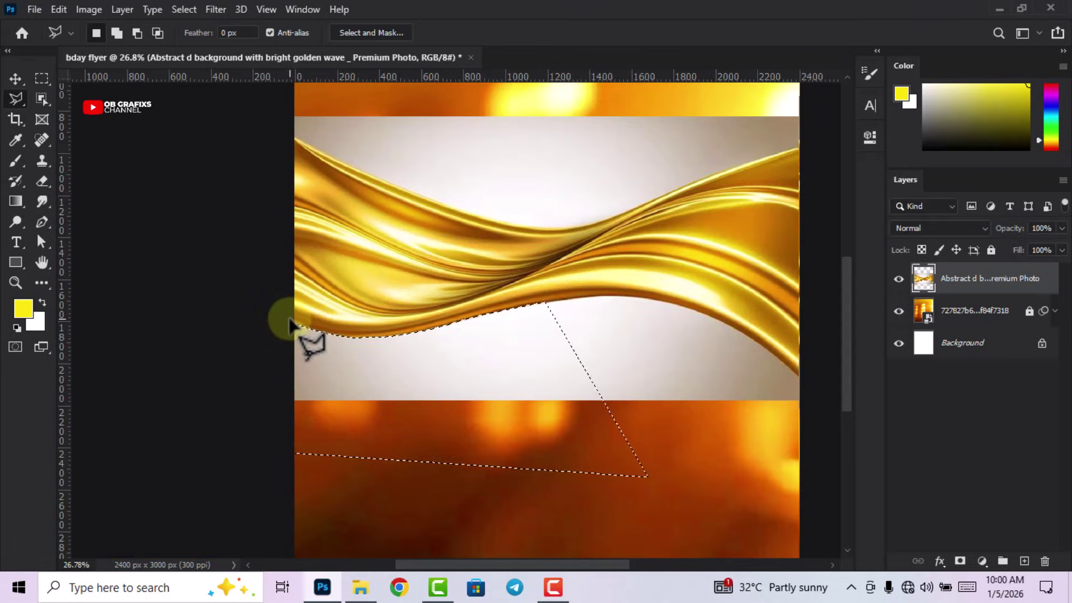
key("Delete")
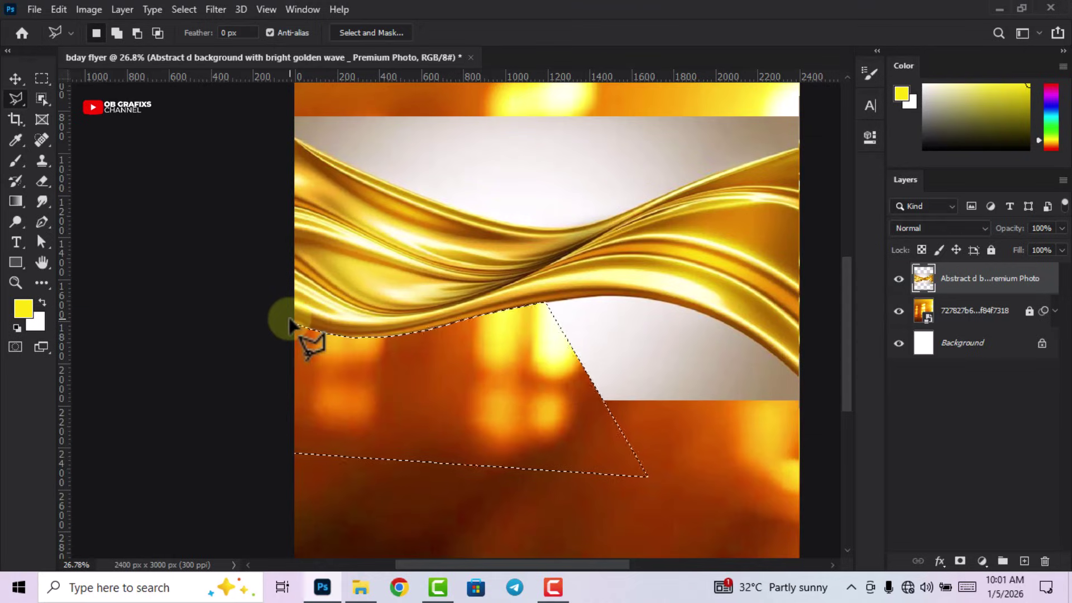
Deselect, then outline the leftover pale patch along the wave
right_click(361, 380)
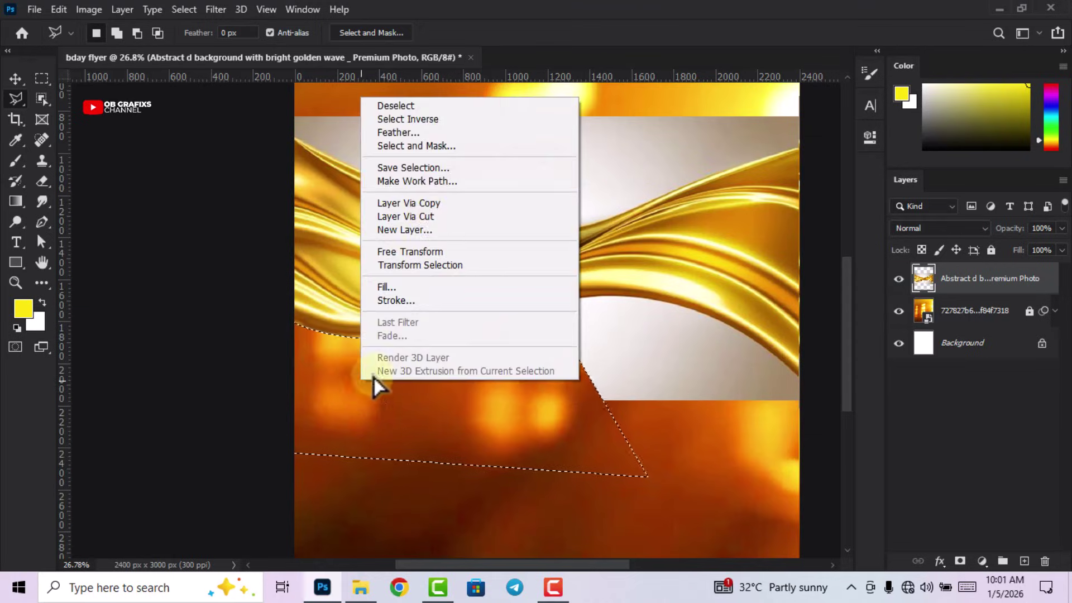
left_click(396, 106)
scroll(364, 249, "down", 3)
scroll(581, 455, "up", 3)
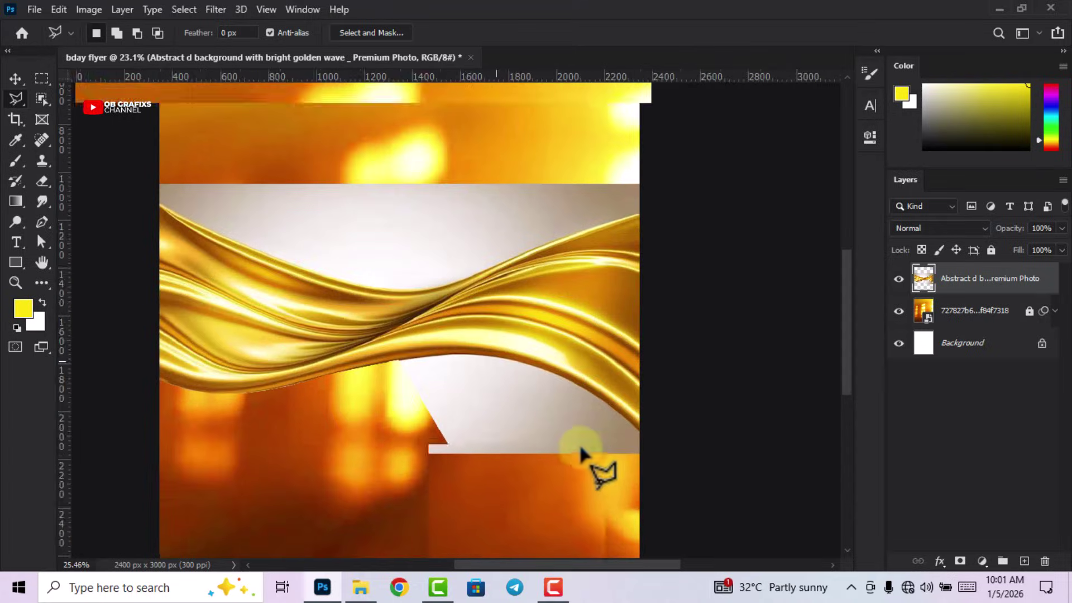
scroll(581, 455, "up", 5)
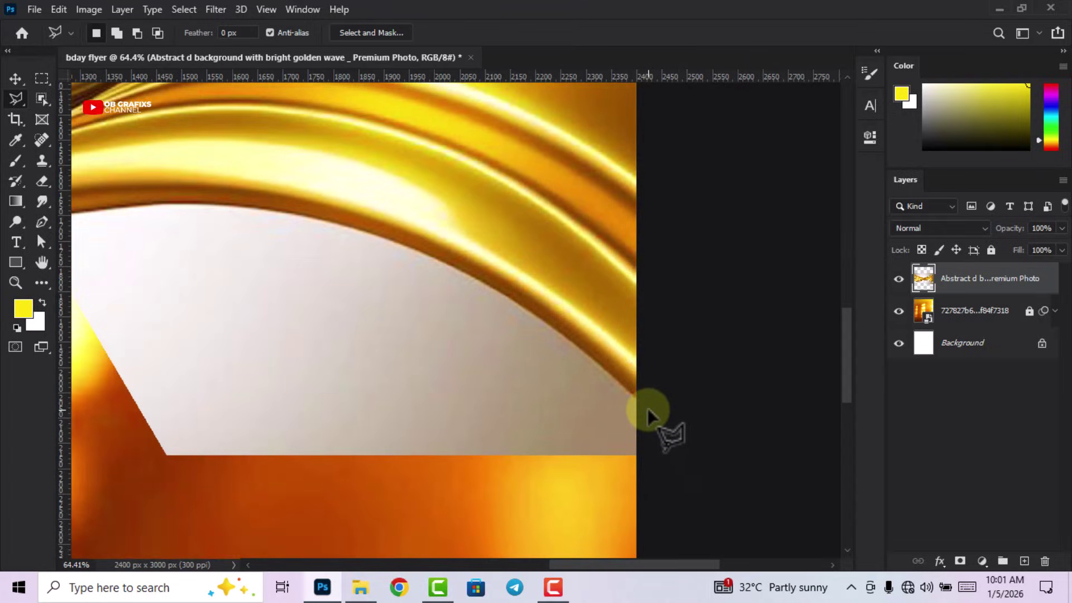
mouse_move(648, 410)
left_mouse_down()
mouse_move(534, 314)
mouse_move(440, 259)
mouse_move(310, 219)
mouse_move(178, 200)
mouse_move(13, 250)
mouse_move(121, 224)
mouse_move(148, 369)
mouse_move(258, 485)
mouse_move(713, 433)
mouse_move(694, 382)
left_mouse_up()
key("ctrl+minus")
double_click(693, 382)
right_click(473, 391)
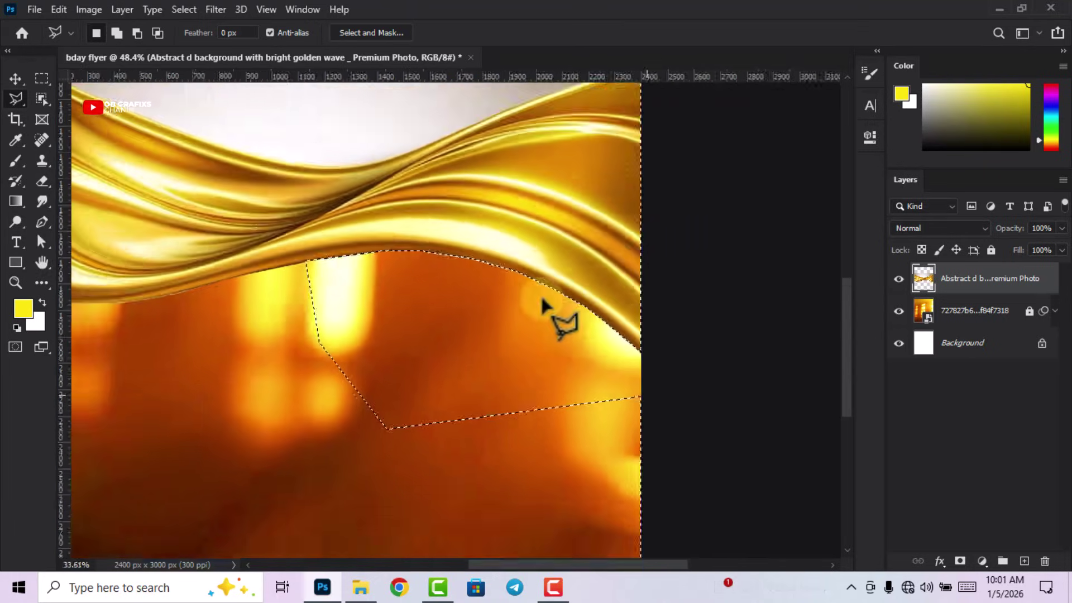
right_click(474, 77)
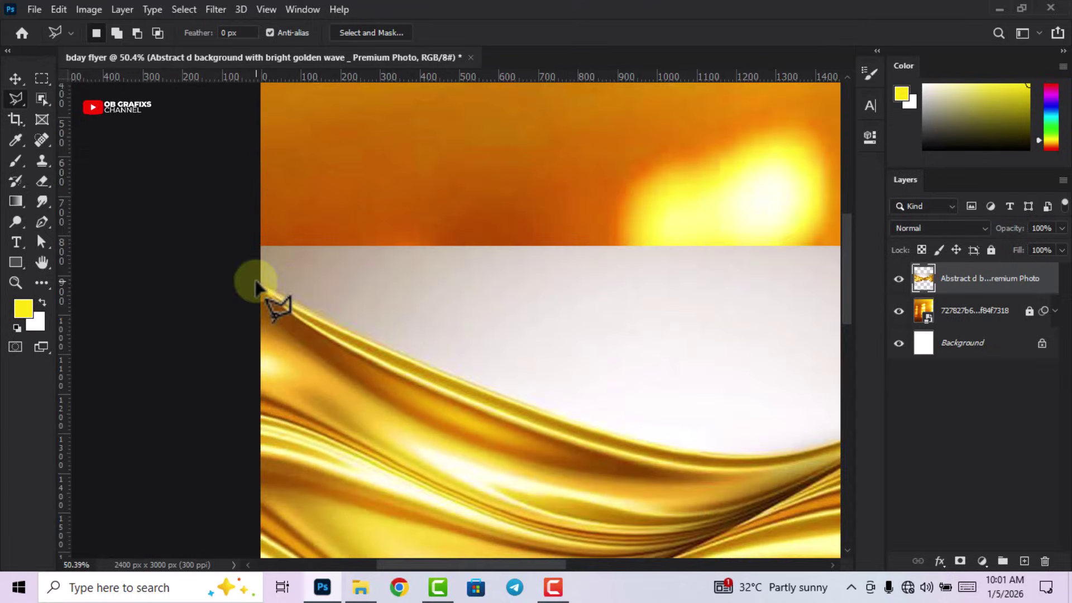
Select and delete the pale area above the wave, then deselect
mouse_move(255, 287)
left_mouse_down()
mouse_move(495, 414)
mouse_move(624, 441)
mouse_move(634, 418)
mouse_move(904, 366)
mouse_move(568, 384)
mouse_move(675, 350)
mouse_move(723, 319)
mouse_move(822, 218)
mouse_move(139, 287)
left_mouse_up()
left_click(139, 287)
key("Delete")
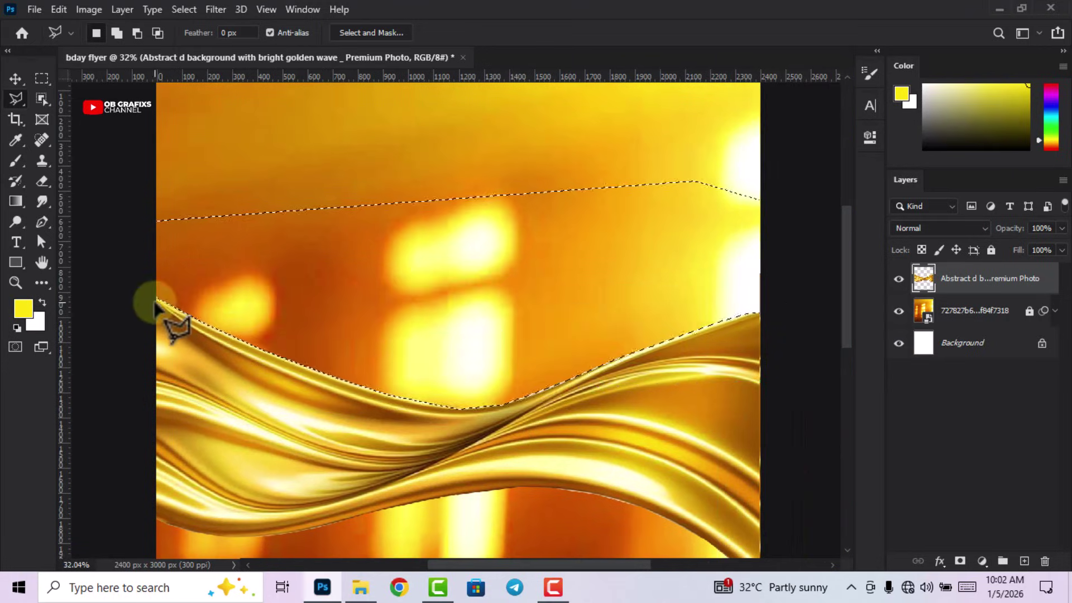
right_click(385, 297)
left_click(441, 14)
key("v")
scroll(425, 324, "down", 4)
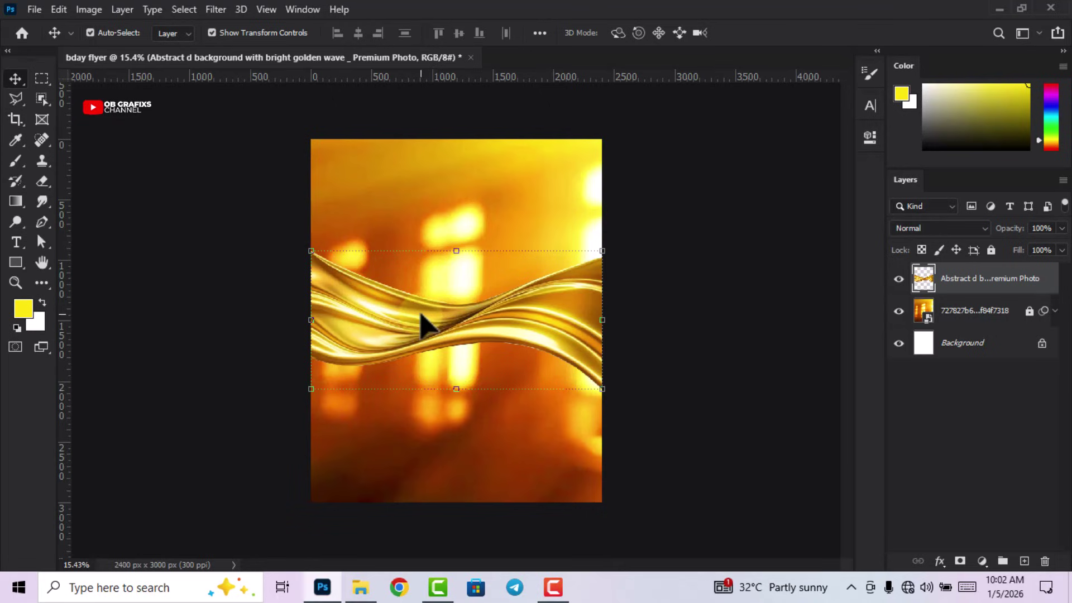
Rotate the wave about 90° upright, move it to the right edge and enlarge it to about 107.5%
scroll(422, 318, "up", 2)
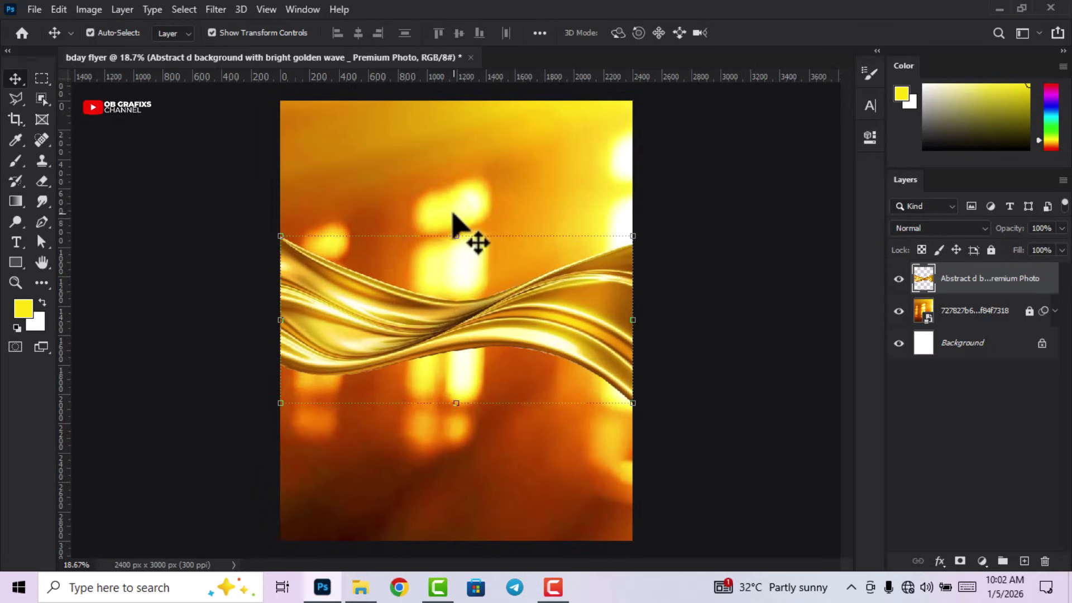
left_click_drag(456, 223, 537, 320)
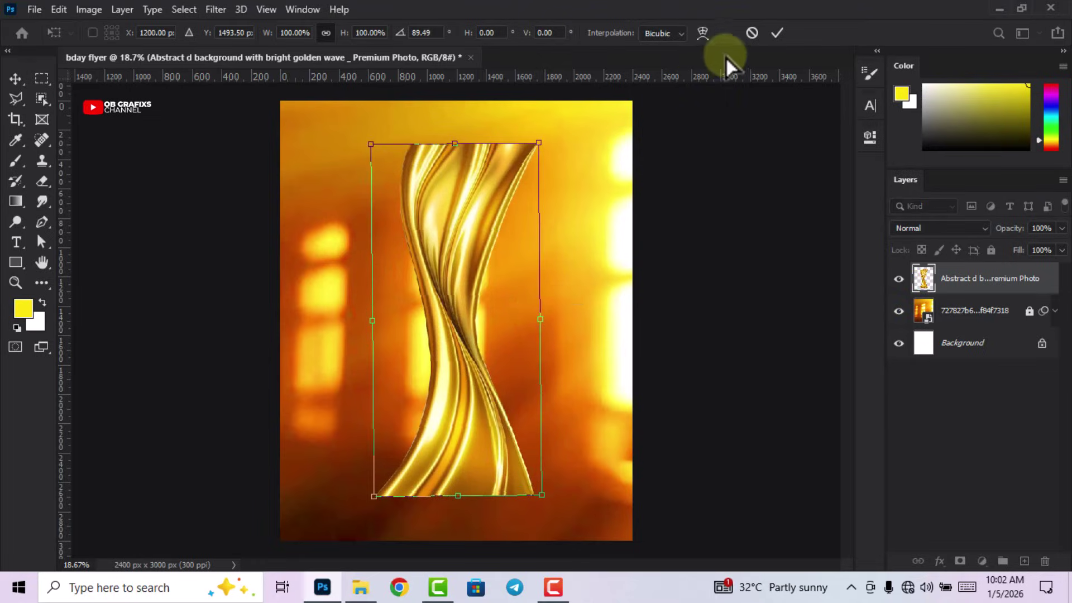
left_click(777, 33)
left_click_drag(447, 301, 610, 280)
scroll(610, 280, "down", 2)
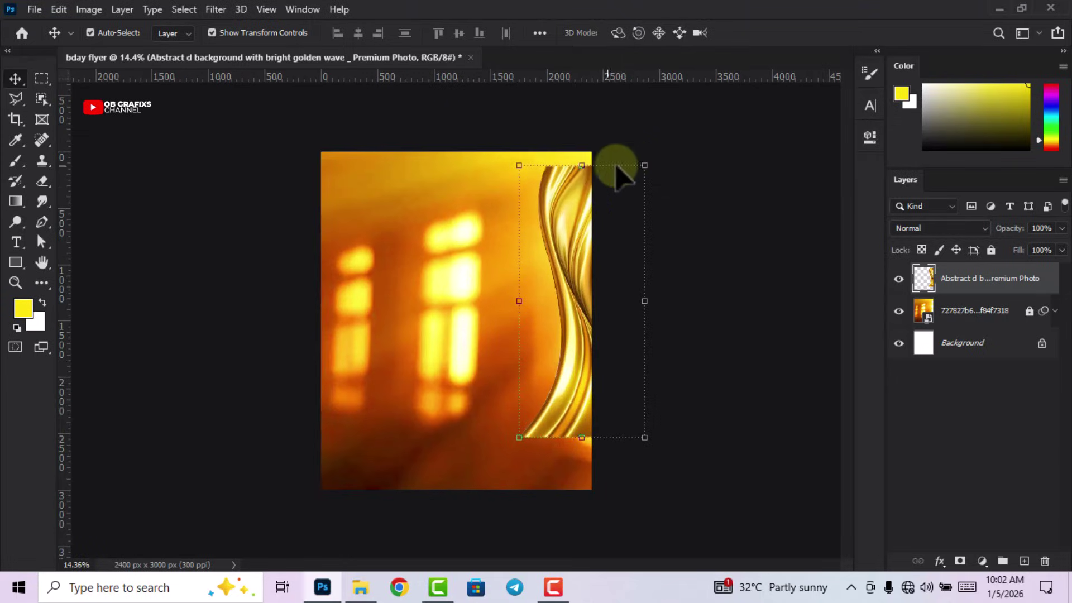
left_click_drag(583, 164, 584, 144)
left_click_drag(586, 226, 603, 220)
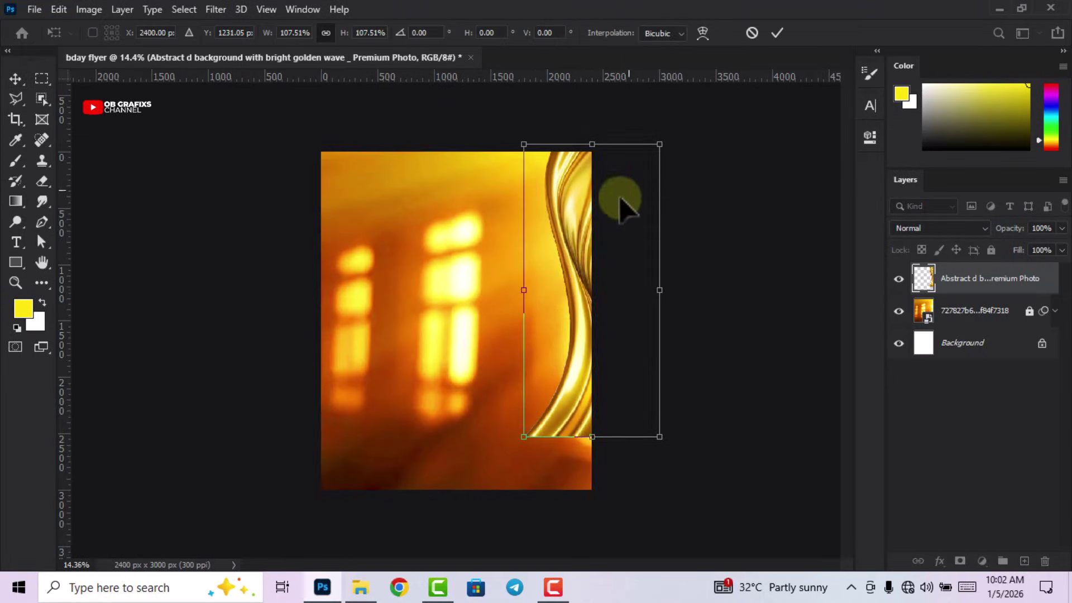
left_click(777, 32)
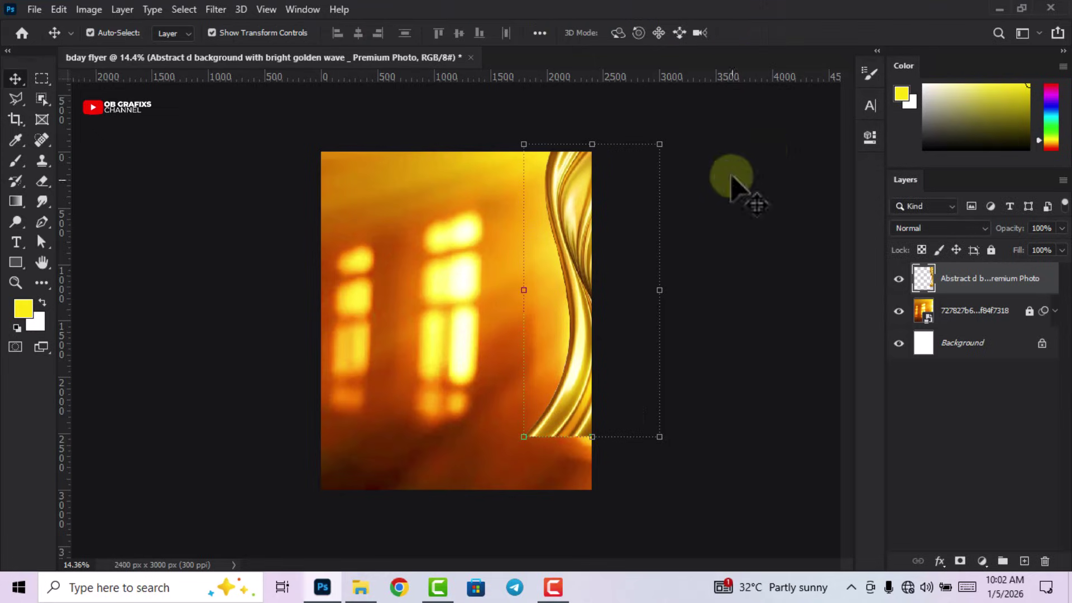
Set the wave to Lighter Color blending and stretch it to 109.94% down the full height
left_click(933, 227)
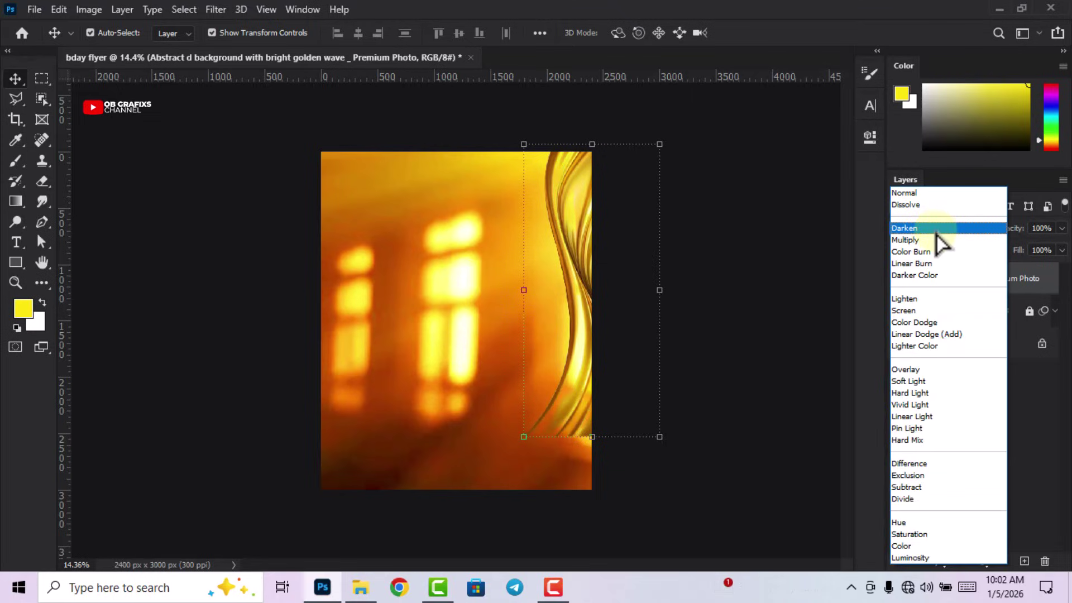
left_click(939, 346)
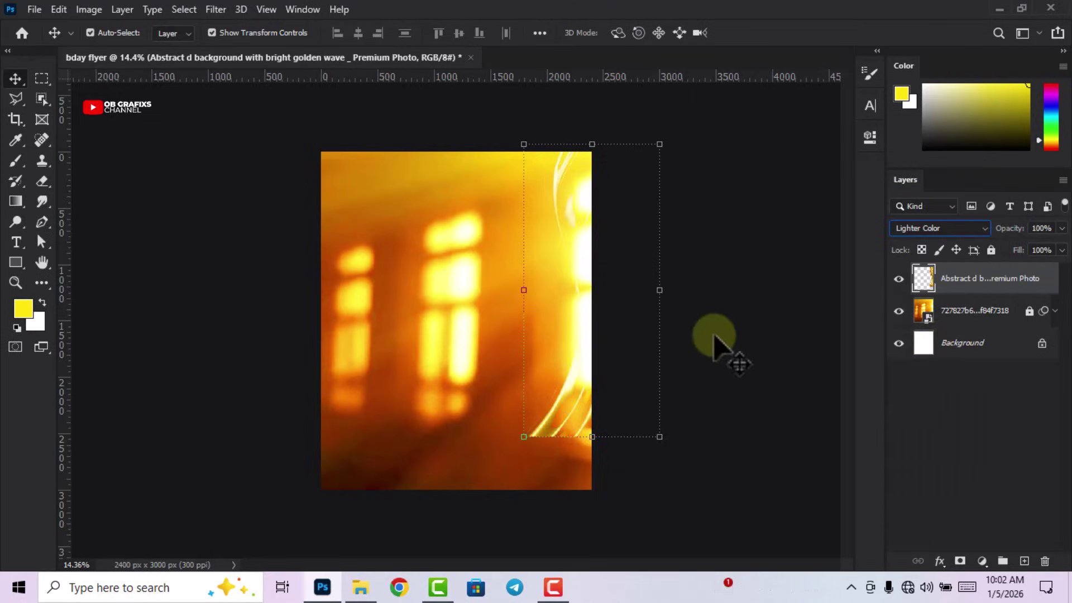
left_click_drag(588, 439, 583, 464)
scroll(572, 347, "up", 1)
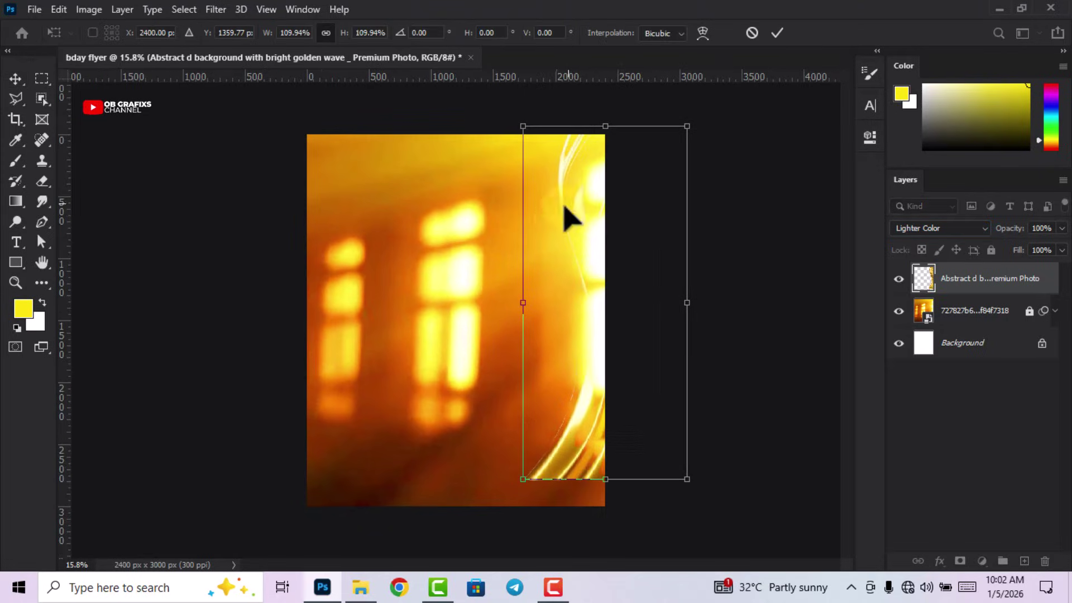
left_click_drag(578, 190, 571, 198)
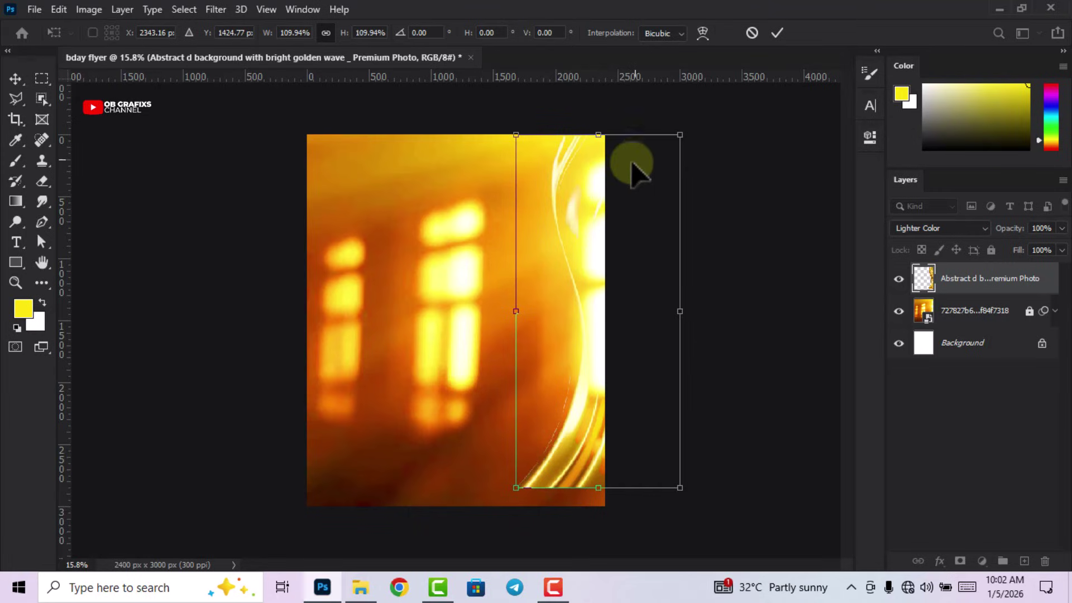
left_click(777, 32)
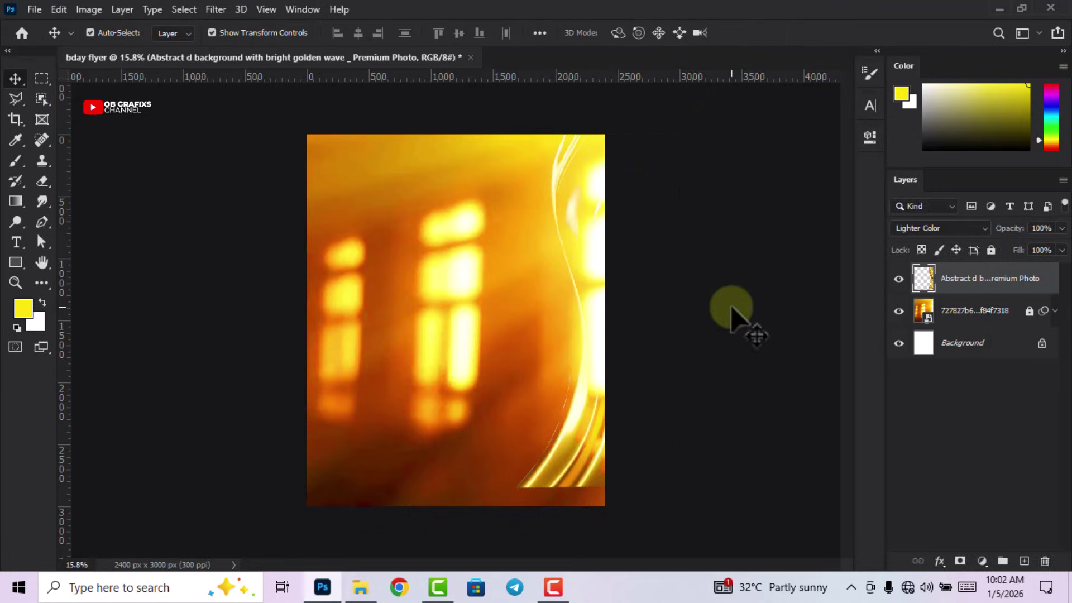
scroll(411, 160, "up", 1)
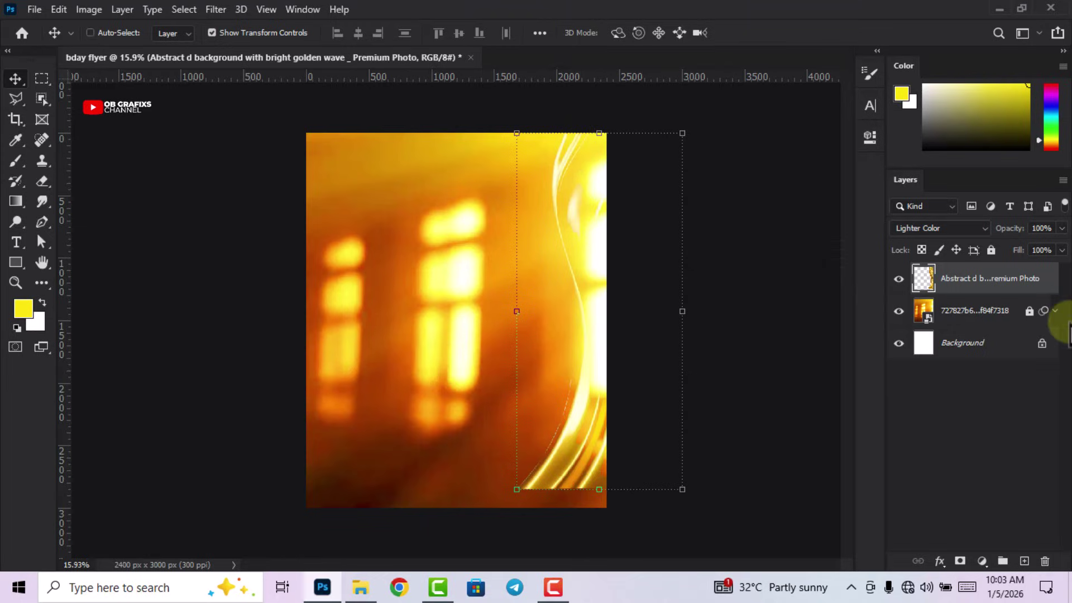
Duplicate the golden wave, move the copy to the left edge and tilt it about 13°
key("ctrl+j")
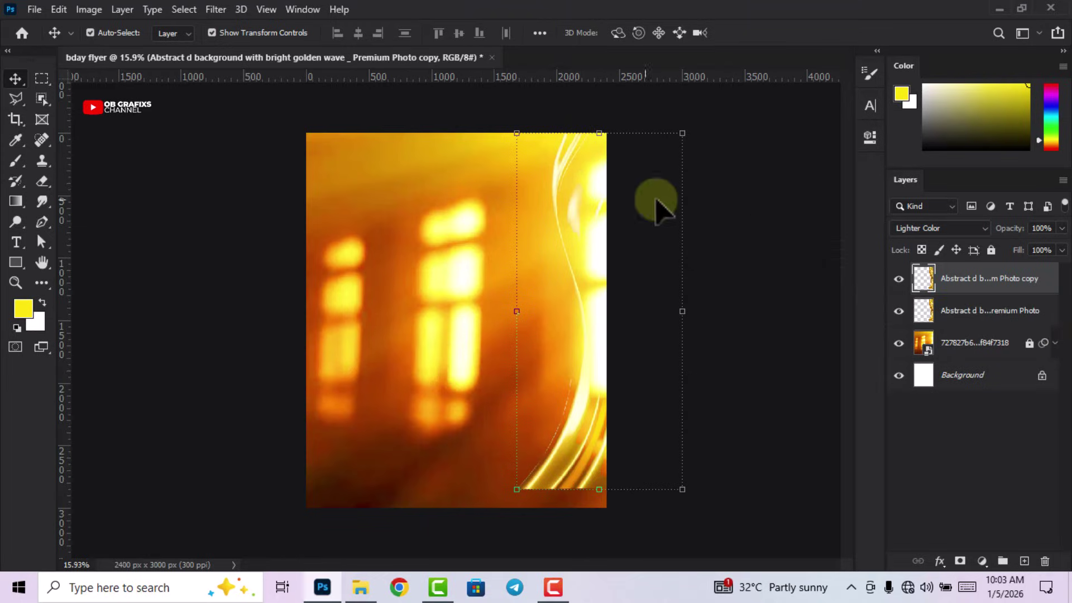
left_click_drag(581, 172, 340, 145)
left_click_drag(454, 471, 414, 482)
mouse_move(378, 393)
left_mouse_down()
mouse_move(358, 398)
mouse_move(386, 410)
left_mouse_up()
left_click_drag(419, 495, 337, 446)
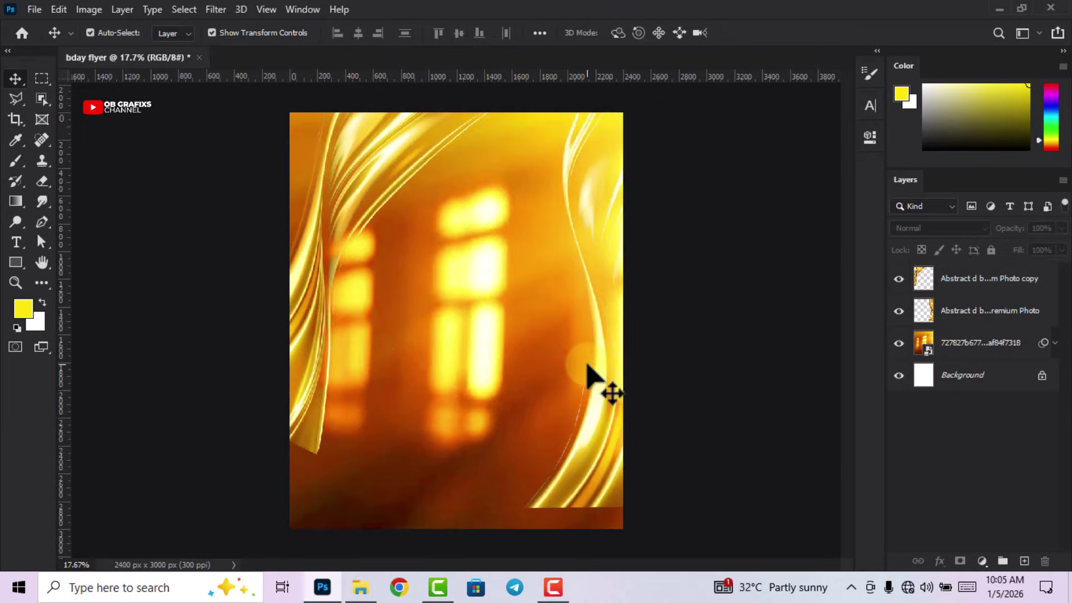
Erase the lower-left tip of the wave copy, then deselect the layers
left_click(956, 279)
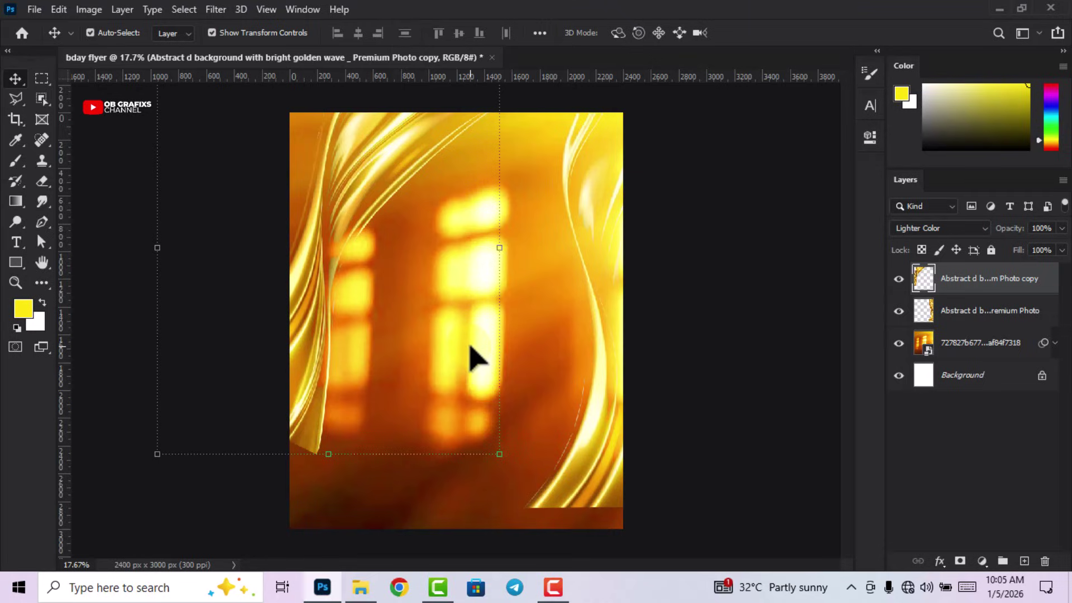
left_click(44, 183)
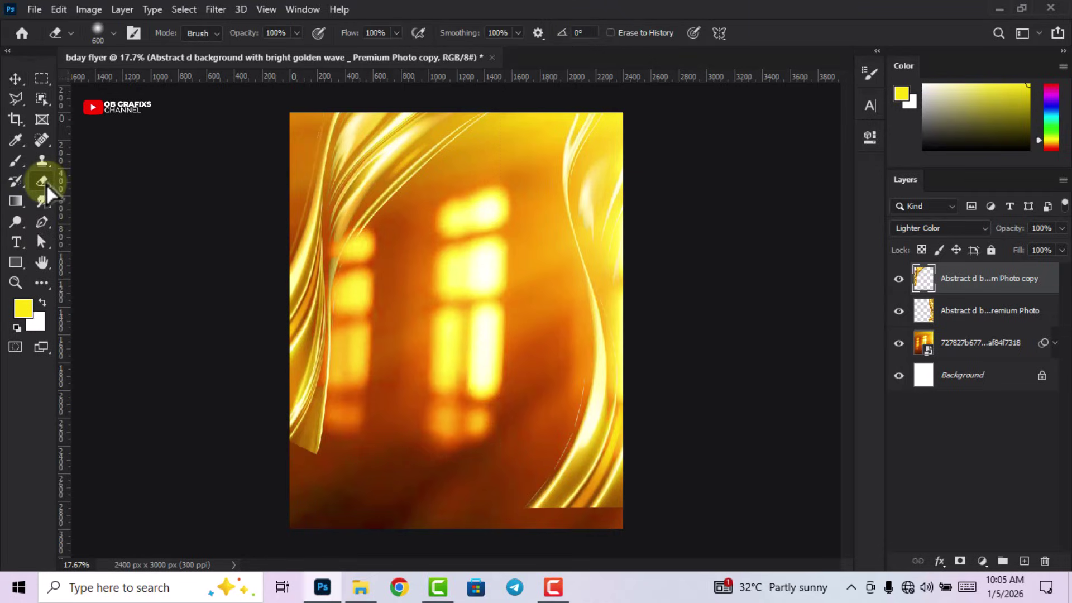
right_click(45, 183)
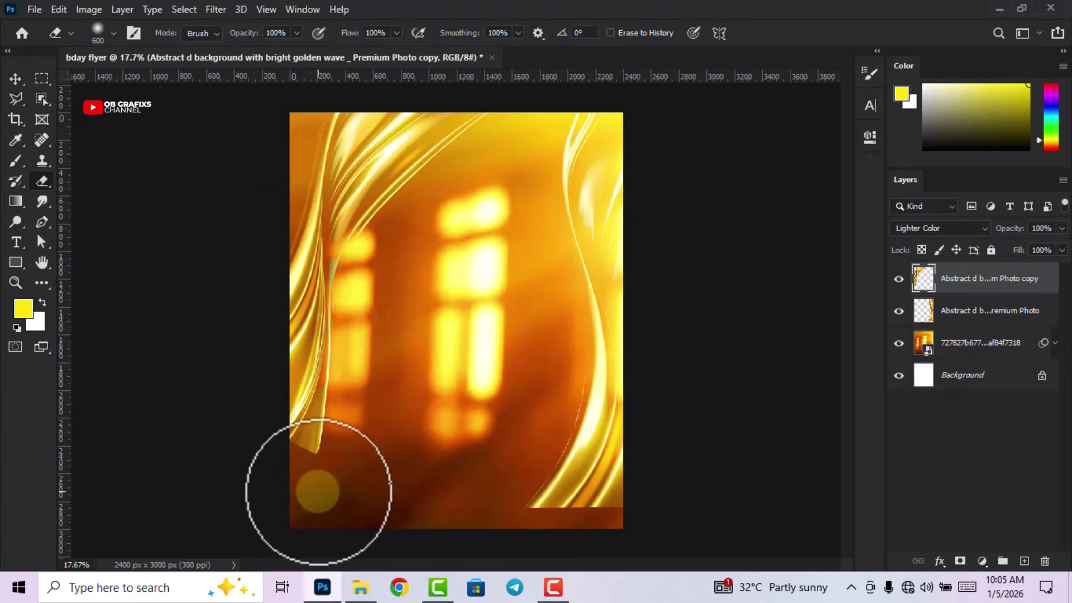
scroll(320, 491, "up", 1)
mouse_move(253, 468)
left_mouse_down()
mouse_move(321, 464)
mouse_move(332, 440)
mouse_move(288, 468)
mouse_move(325, 450)
mouse_move(344, 419)
mouse_move(304, 453)
mouse_move(296, 441)
left_mouse_up()
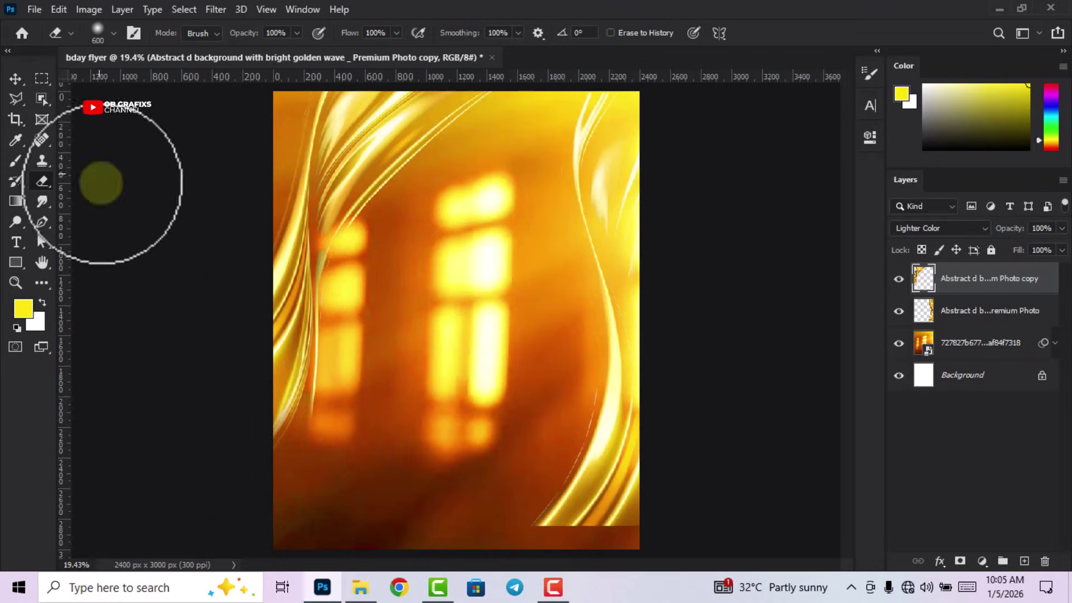
left_click(16, 79)
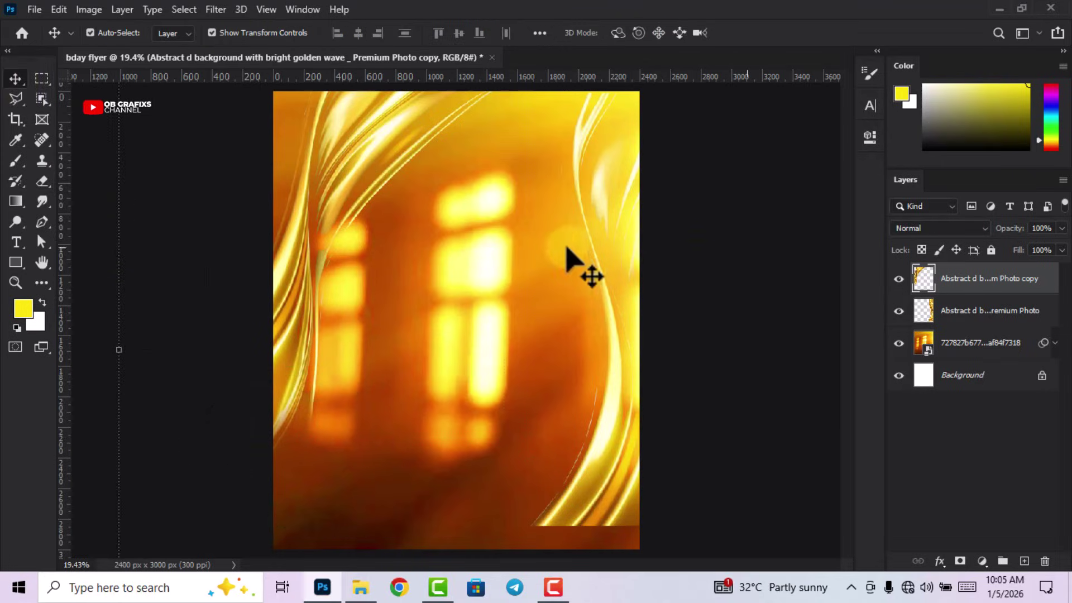
left_click(571, 250)
scroll(581, 289, "down", 2)
scroll(754, 251, "down", 3)
left_click(627, 282)
scroll(609, 282, "up", 3)
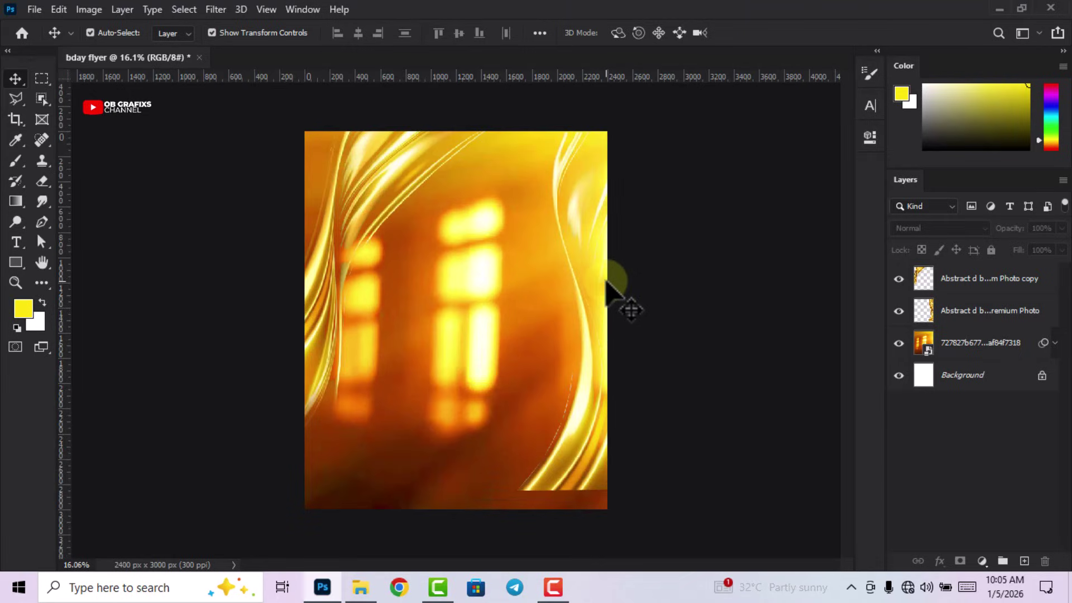
Group the background photo and both wave layers into a group named 'background'
left_click(985, 349)
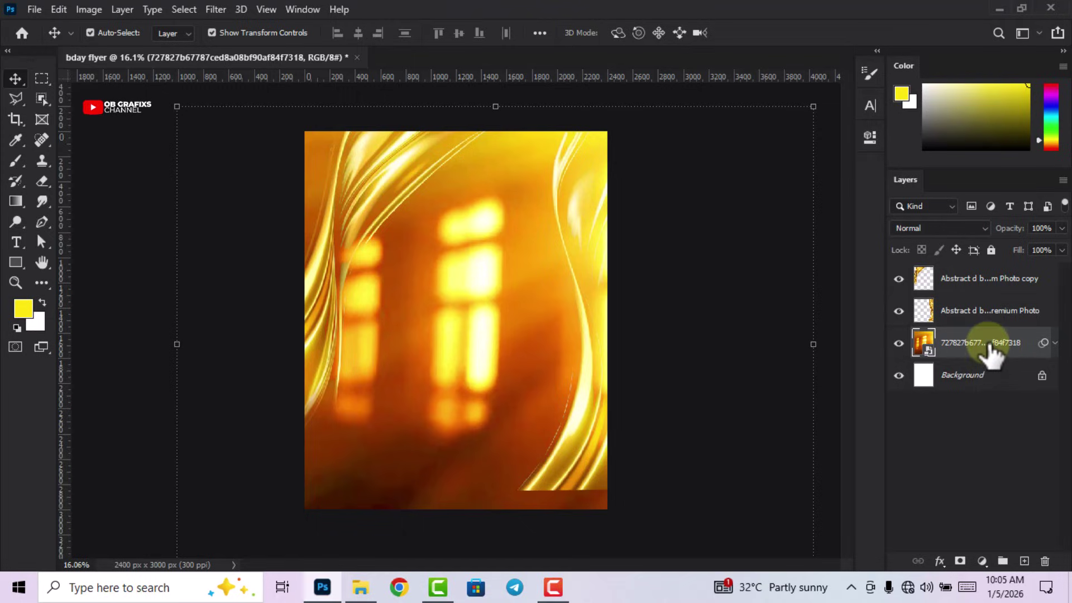
left_click(988, 282, "shift")
left_click_drag(1022, 349, 1003, 560)
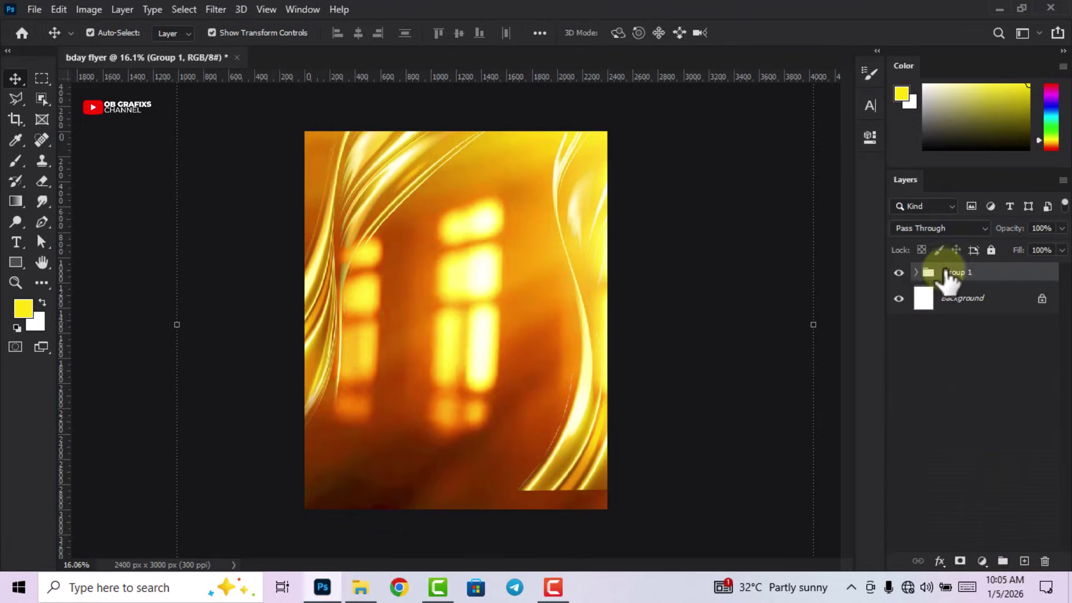
type("b")
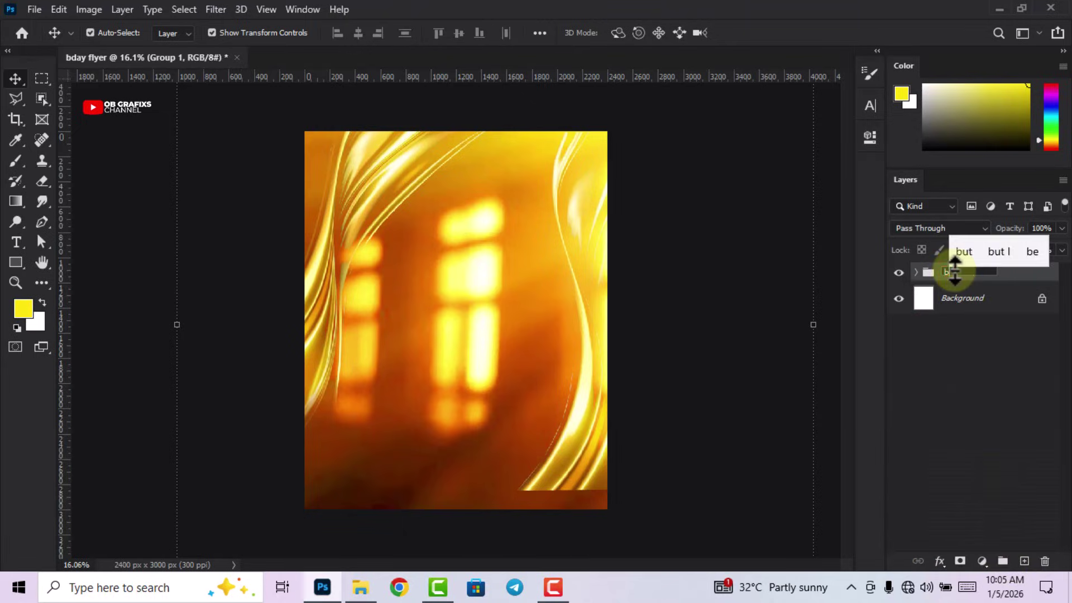
type("ackgr")
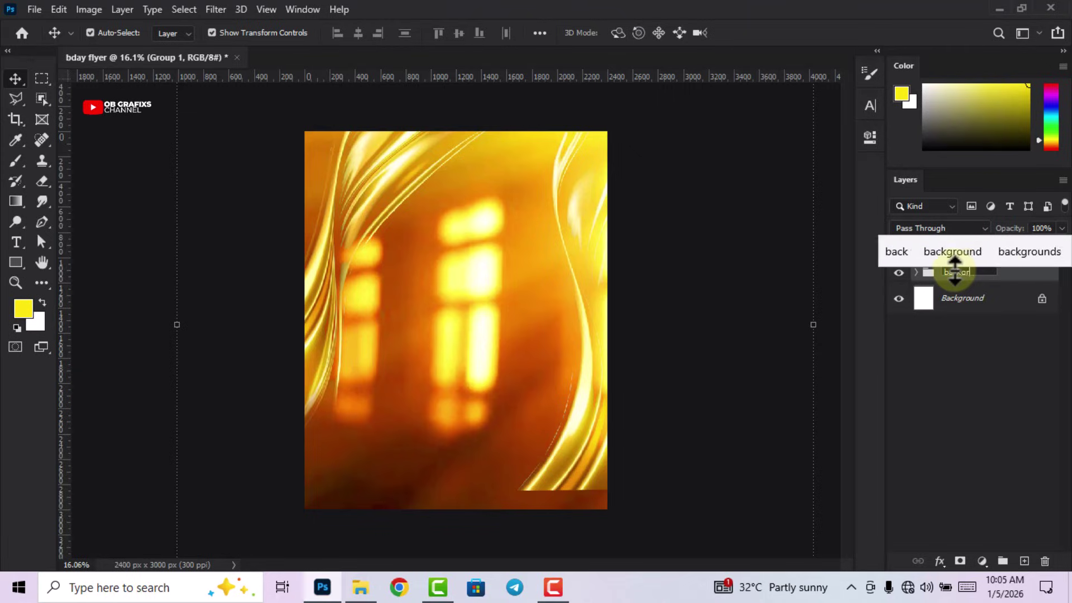
type("ound")
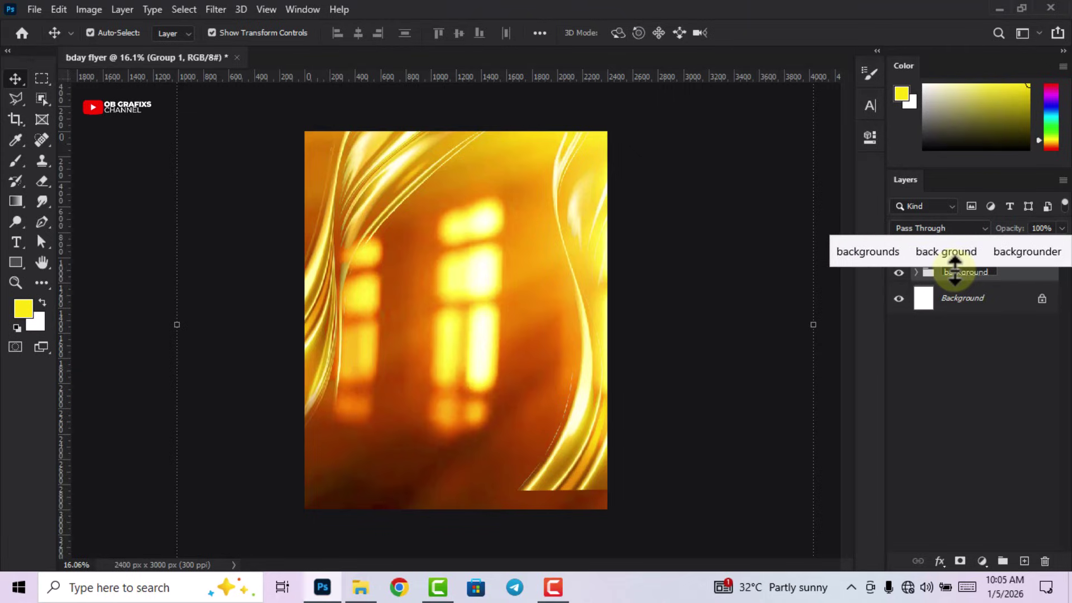
key("Return")
left_click(626, 222)
Place the portrait photo from the bday folder onto the flyer
scroll(645, 246, "up", 1)
scroll(631, 224, "down", 1)
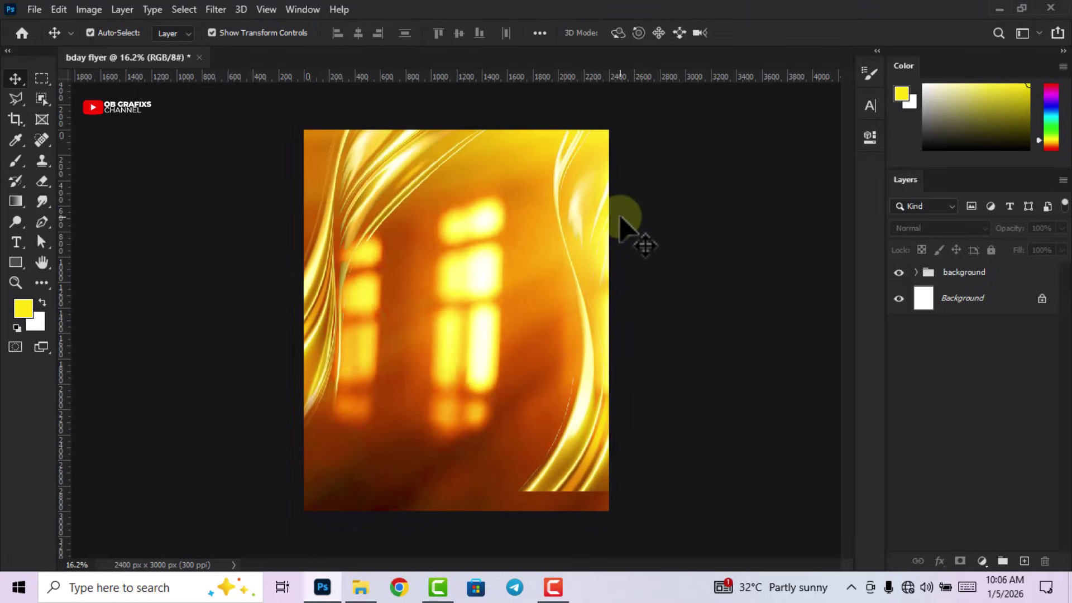
left_click(360, 588)
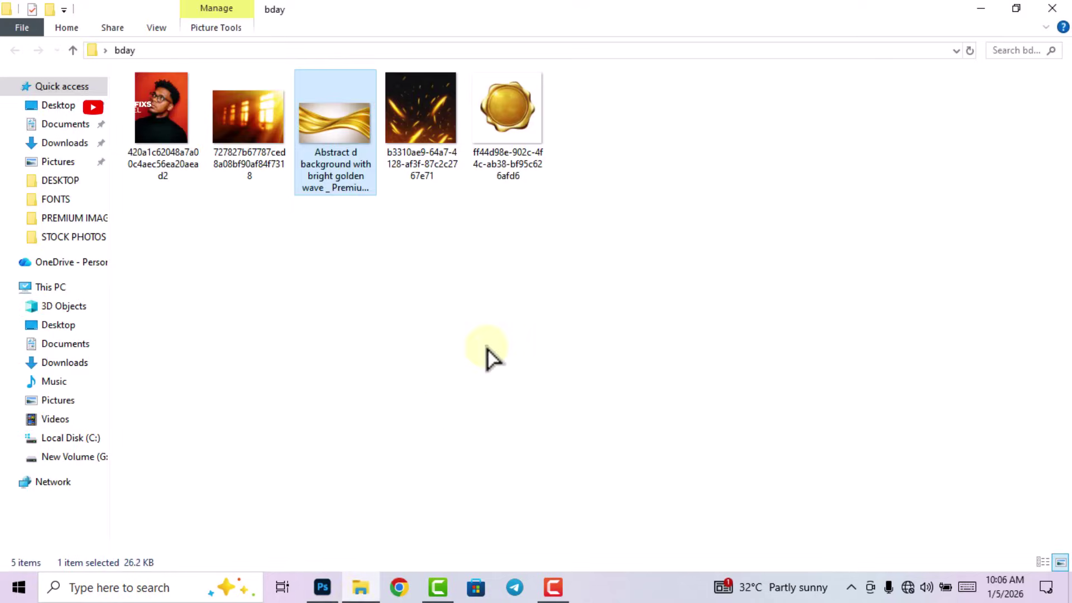
left_click_drag(168, 117, 478, 413)
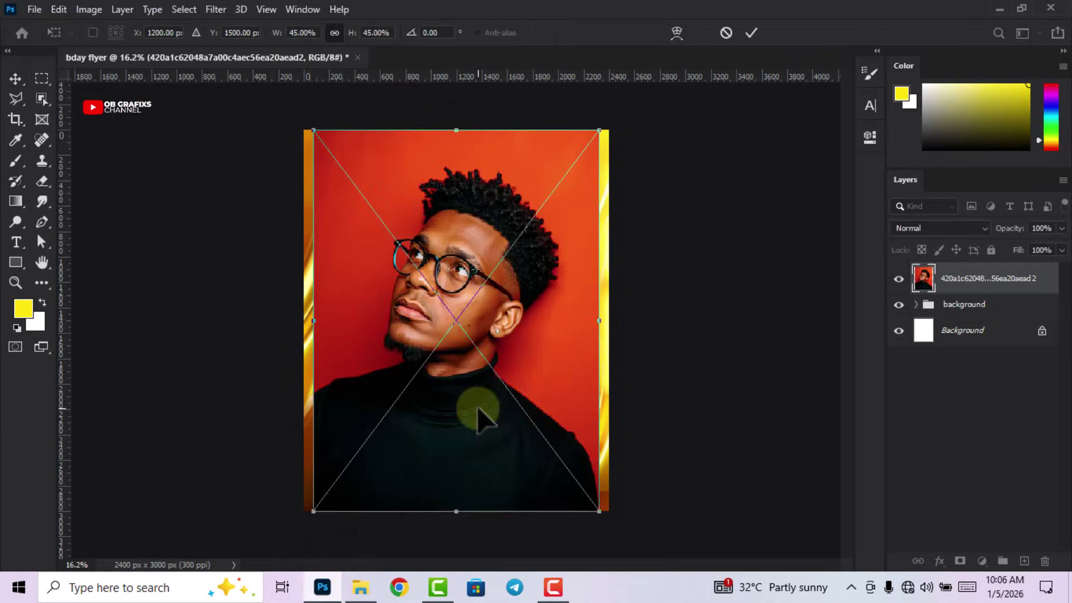
Rasterize the portrait and add a Select Subject layer mask hiding the red backdrop
left_click(752, 34)
right_click(981, 289)
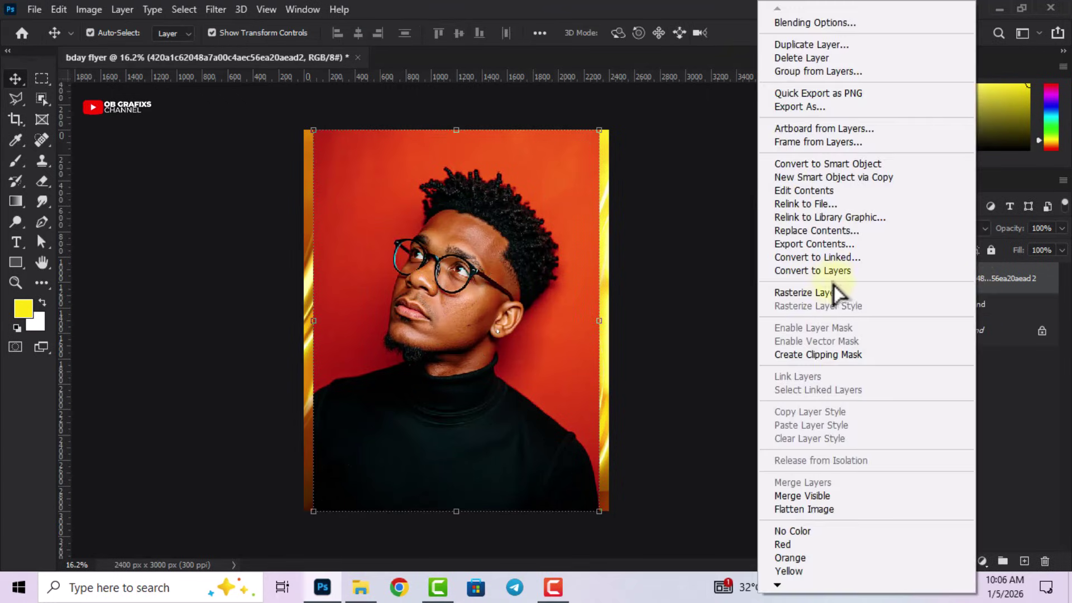
left_click(823, 296)
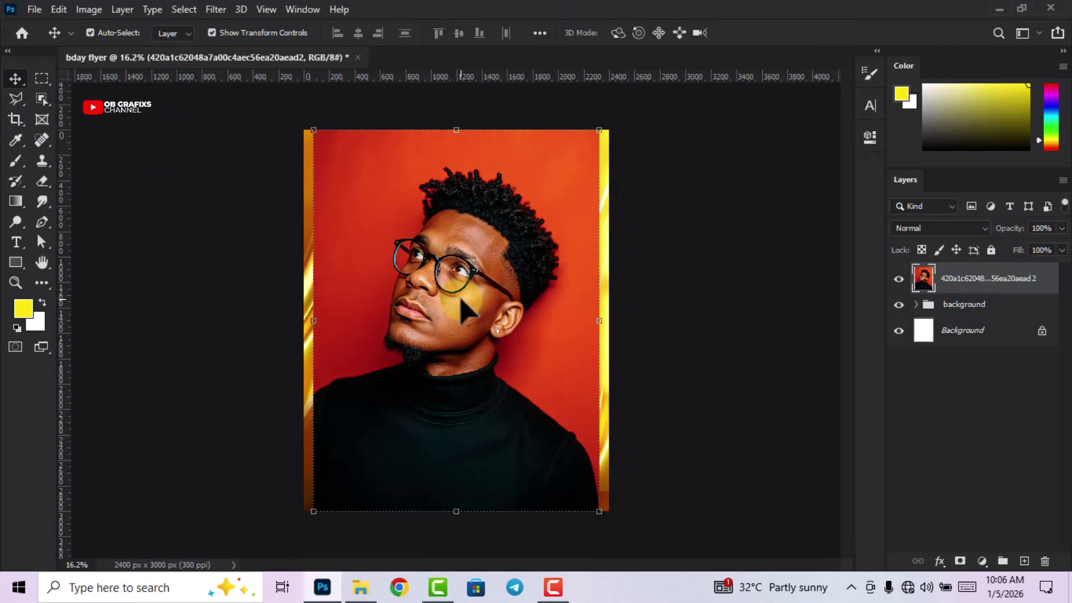
left_click(182, 8)
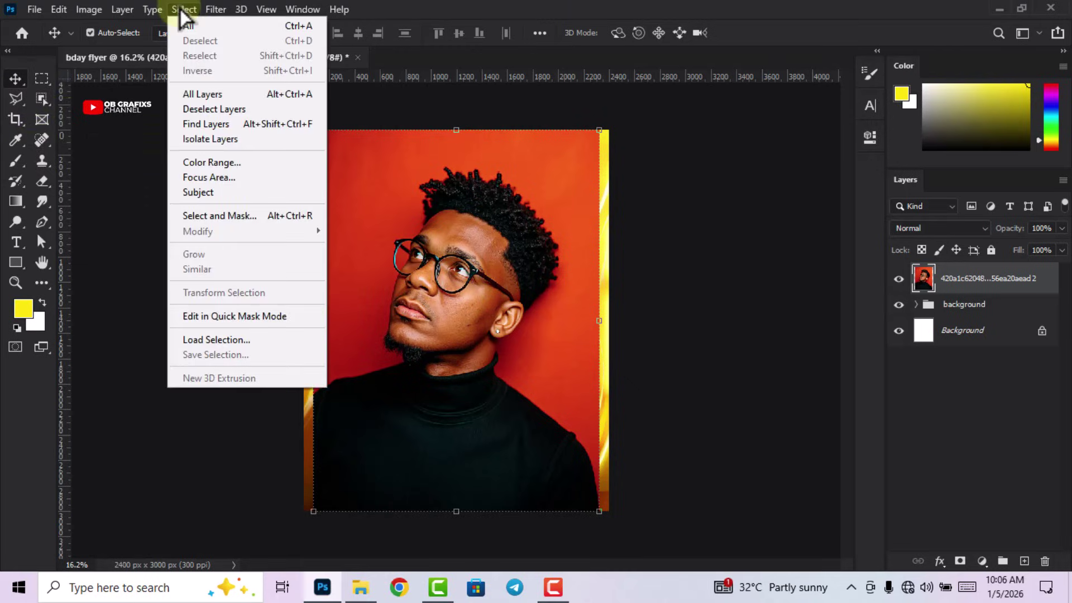
left_click(218, 204)
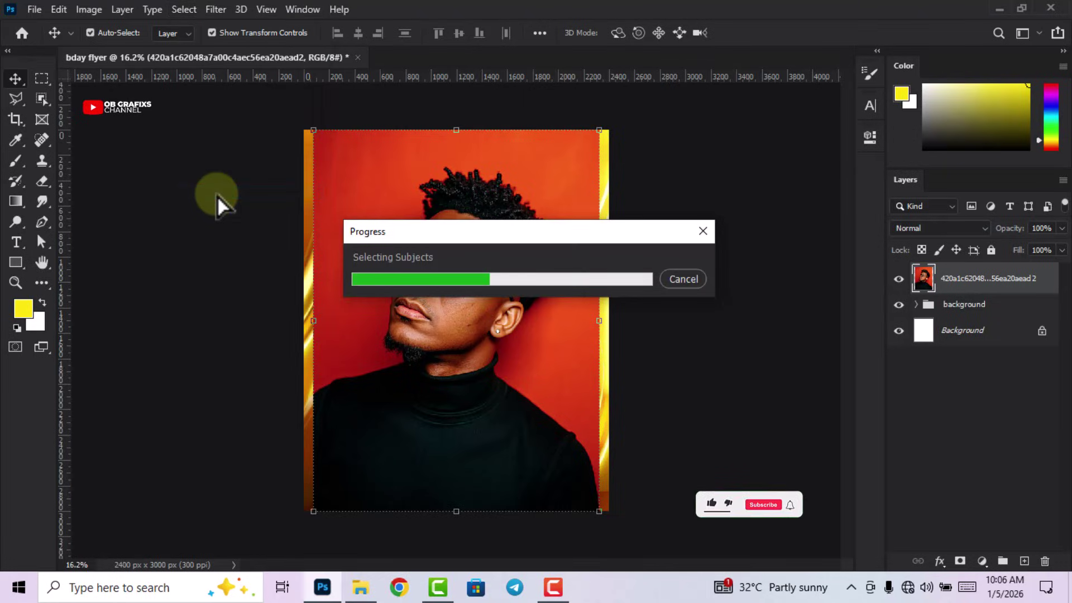
left_click(960, 560)
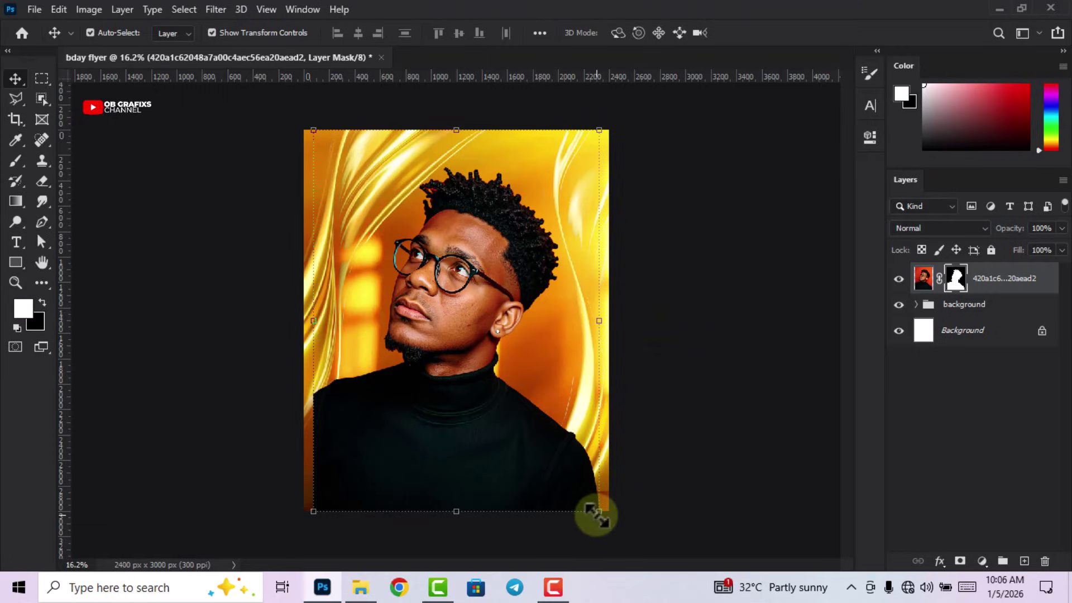
Scale the cut-out portrait down slightly to fit the flyer
key("ctrl+t")
left_click_drag(595, 515, 584, 495)
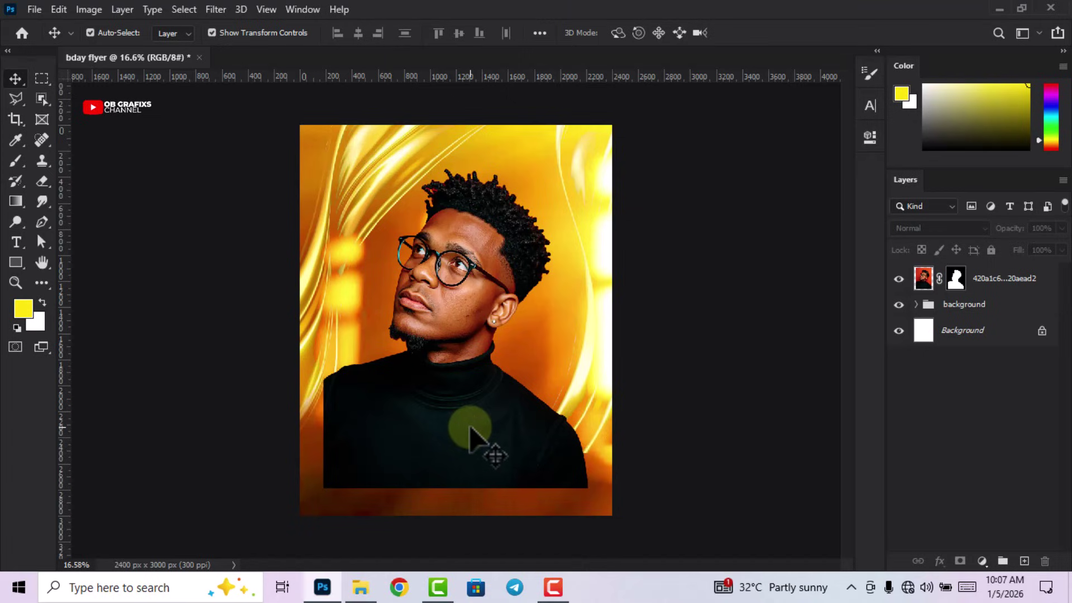
left_click(469, 432)
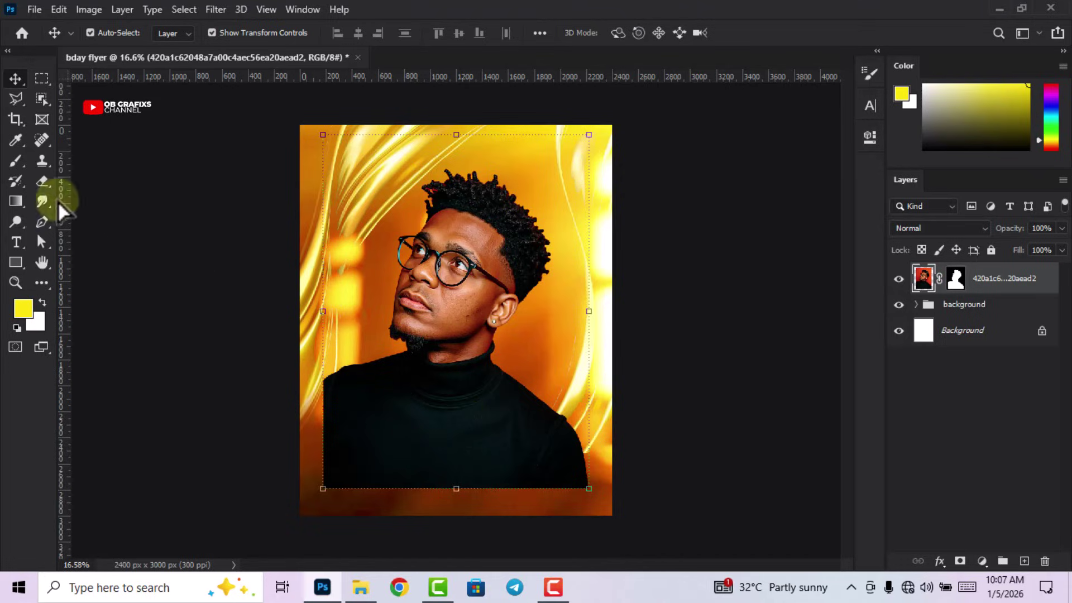
Soften the shirt's hard bottom edge into the gold background with a soft Eraser
left_click(40, 180)
right_click(40, 180)
left_click(105, 181)
mouse_move(586, 497)
left_mouse_down()
mouse_move(424, 520)
mouse_move(279, 510)
mouse_move(330, 506)
mouse_move(267, 497)
mouse_move(326, 519)
mouse_move(458, 530)
mouse_move(571, 511)
mouse_move(311, 506)
mouse_move(287, 472)
mouse_move(306, 441)
mouse_move(293, 396)
mouse_move(297, 406)
mouse_move(302, 383)
mouse_move(287, 436)
mouse_move(290, 389)
mouse_move(291, 456)
mouse_move(298, 429)
mouse_move(304, 468)
mouse_move(299, 384)
mouse_move(294, 471)
mouse_move(457, 528)
mouse_move(595, 511)
left_mouse_up()
Drag the ember-sparks image from the bday folder onto the flyer
left_click(16, 78)
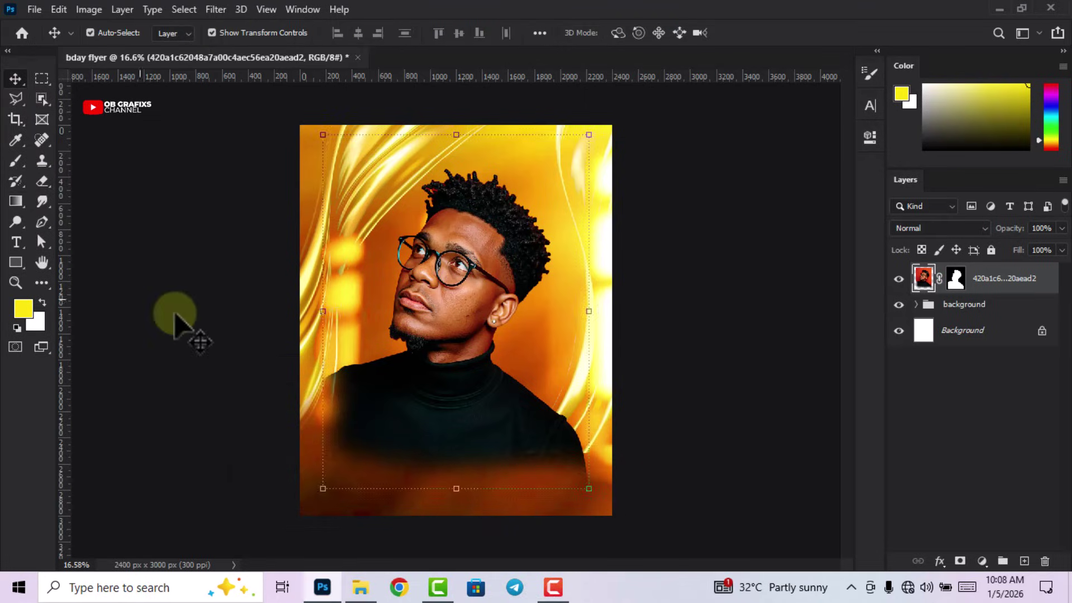
left_click(360, 589)
left_click(421, 310)
left_click_drag(430, 127, 480, 405)
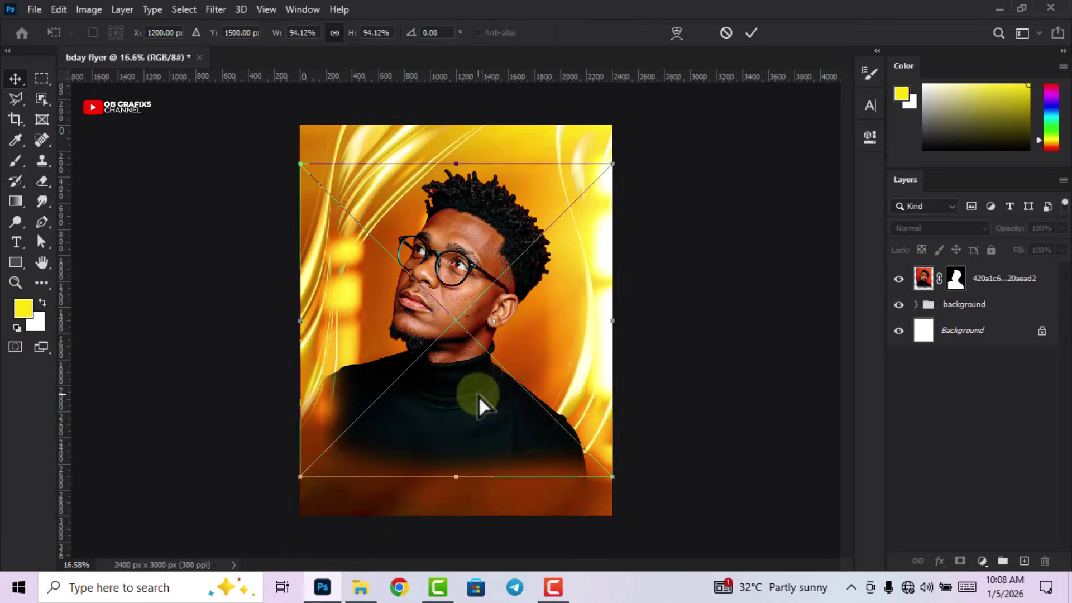
Enlarge the sparks image to about 127% and commit the resize
left_click(752, 32)
scroll(514, 233, "down", 1)
left_click_drag(452, 198, 456, 173)
left_click_drag(458, 439, 454, 491)
key("ctrl+plus")
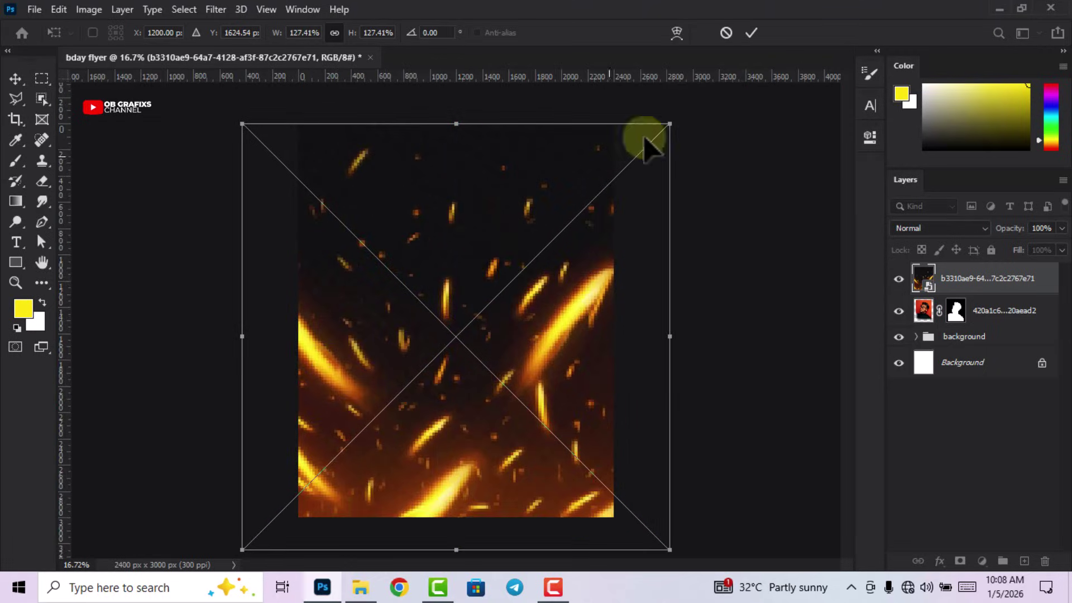
left_click(751, 32)
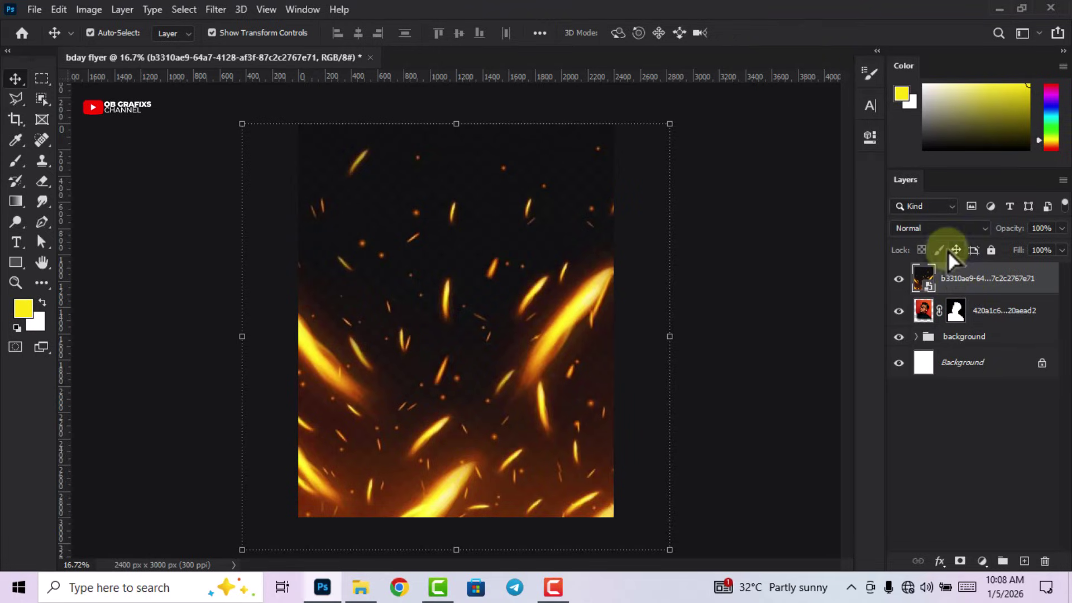
Set the sparks layer to Lighten blend mode, shift it slightly, and rasterize it
left_click(947, 230)
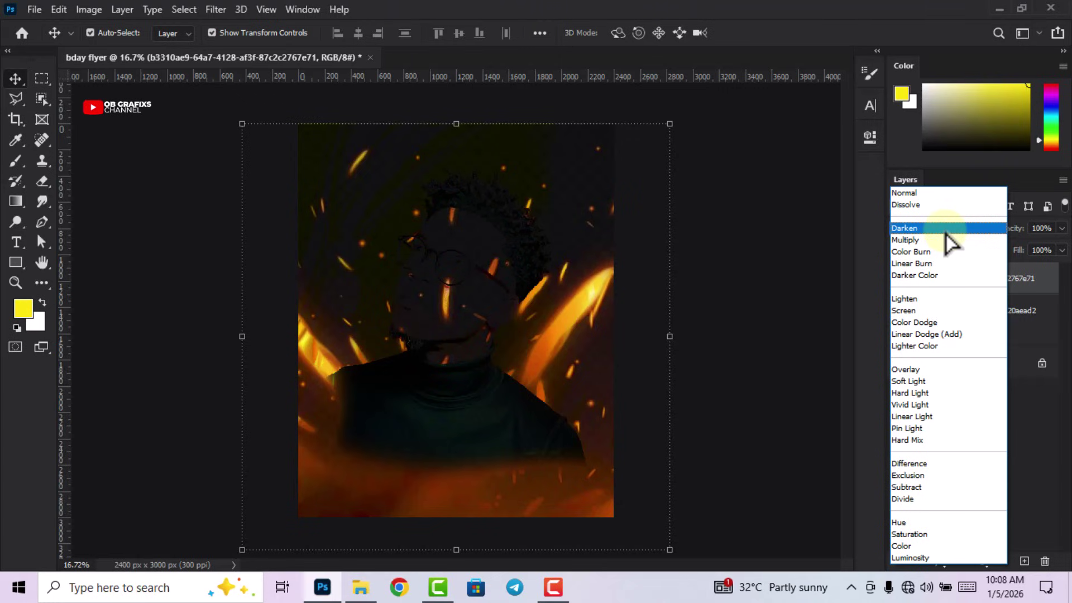
left_click(920, 302)
left_click_drag(562, 331, 568, 320)
right_click(1013, 282)
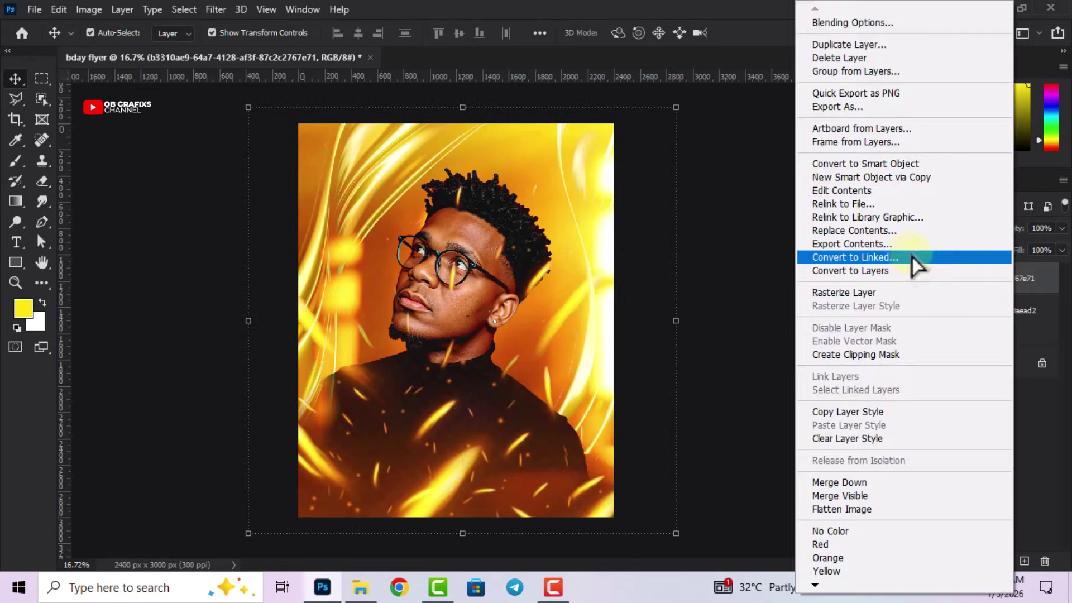
left_click(880, 294)
Erase the sparks over the centre, face and glasses with a 1457 px soft Eraser
left_click_drag(36, 177, 90, 182)
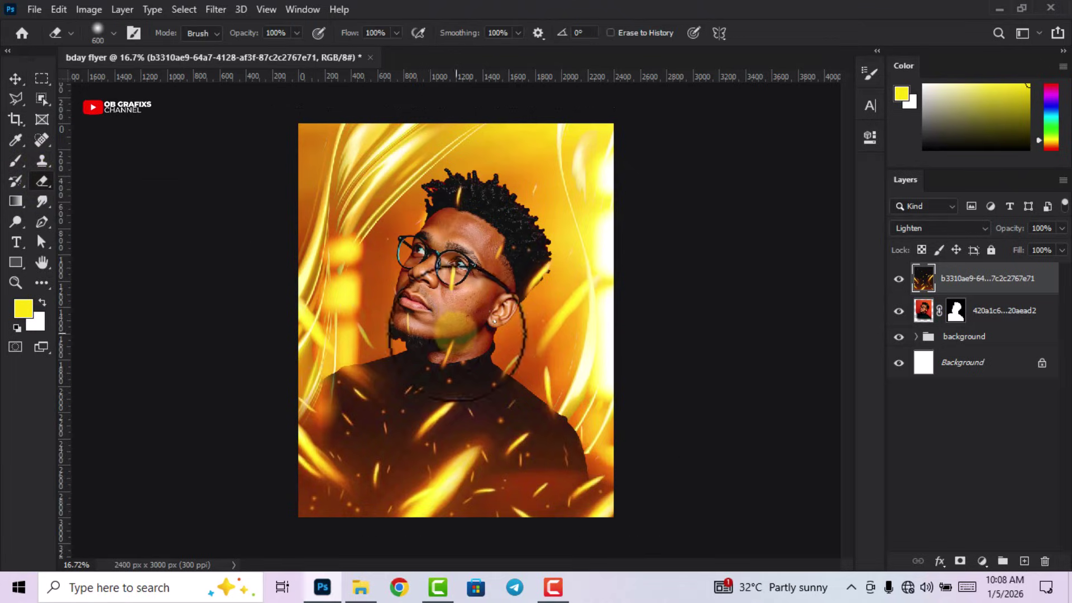
right_click(451, 275)
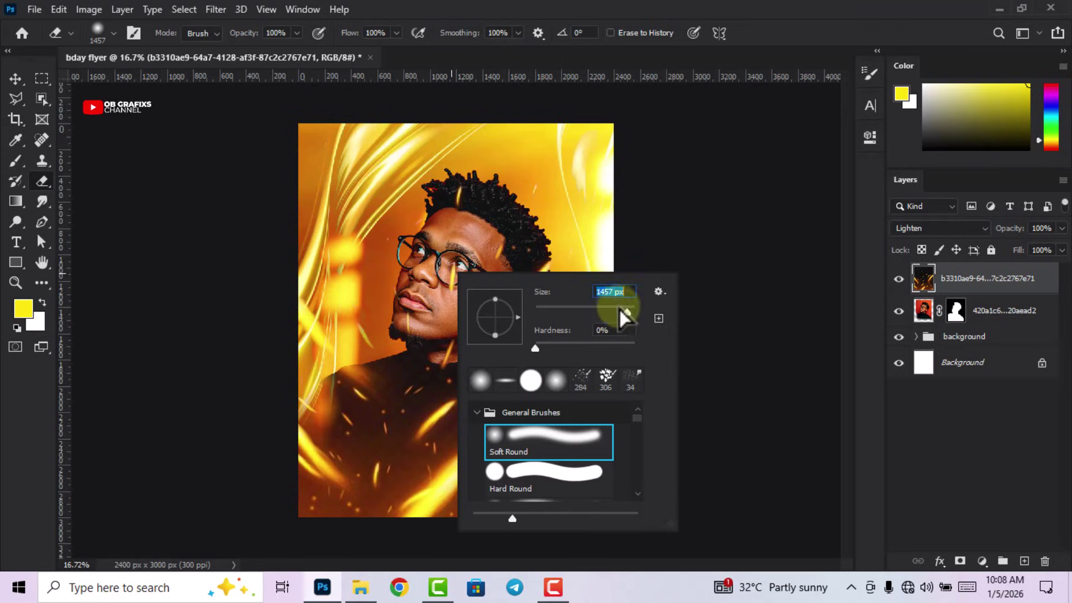
left_click(747, 12)
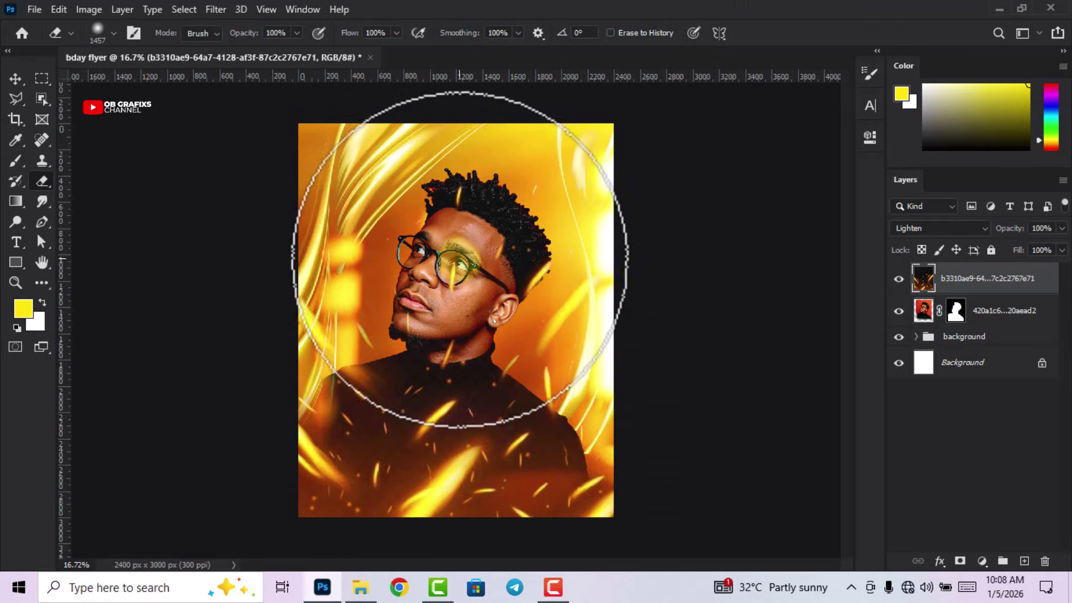
scroll(459, 261, "up", 2)
left_click(468, 239)
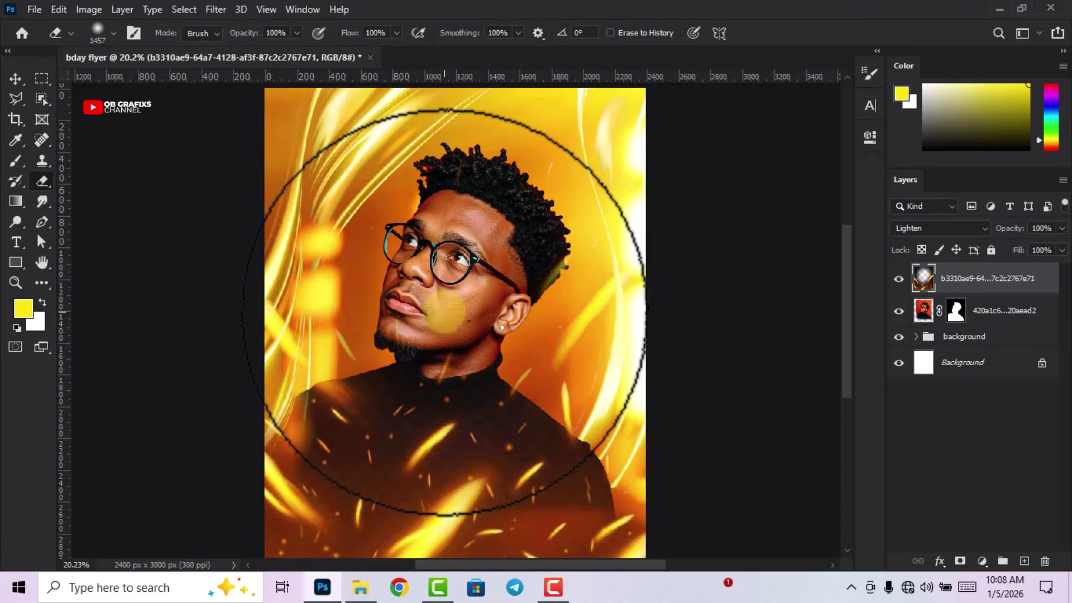
left_click(467, 261)
left_click(466, 262)
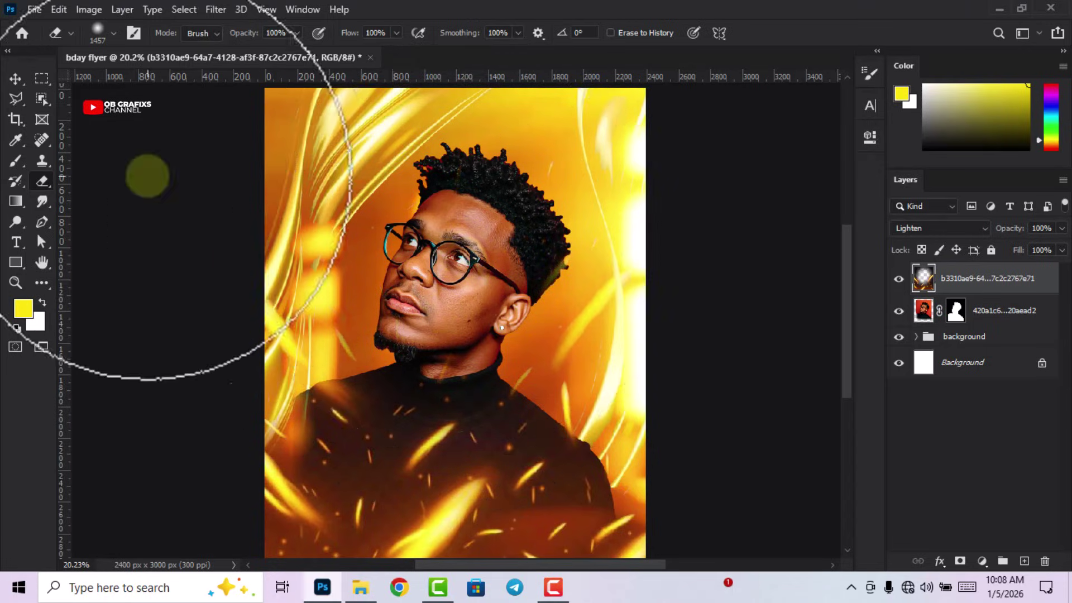
left_click(15, 79)
key("ctrl+0")
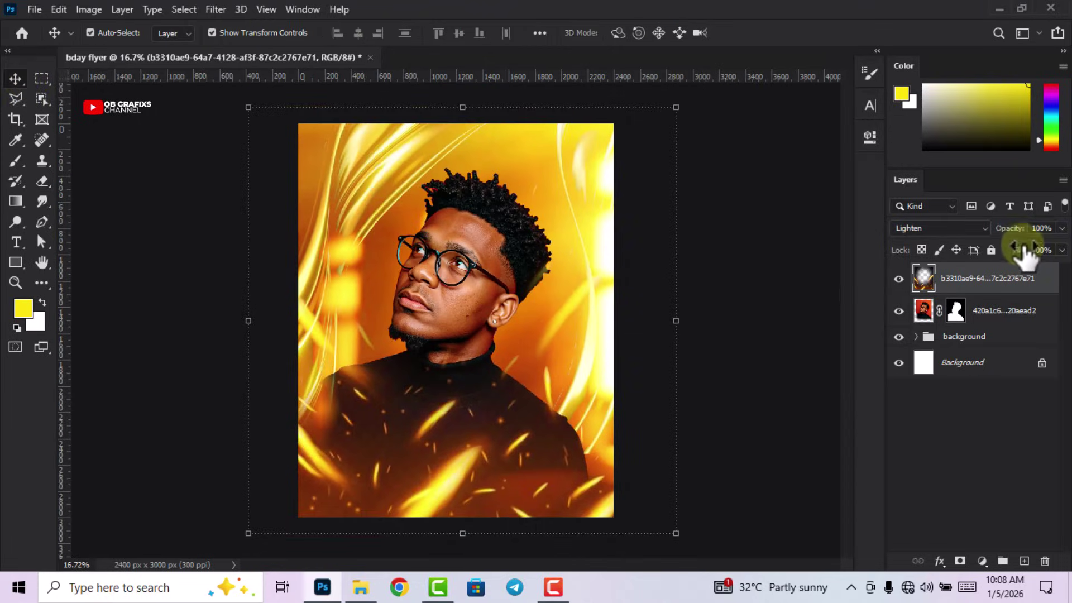
Lower the sparks layer's opacity and nudge the overlay slightly upward
left_click_drag(1006, 236, 1004, 235)
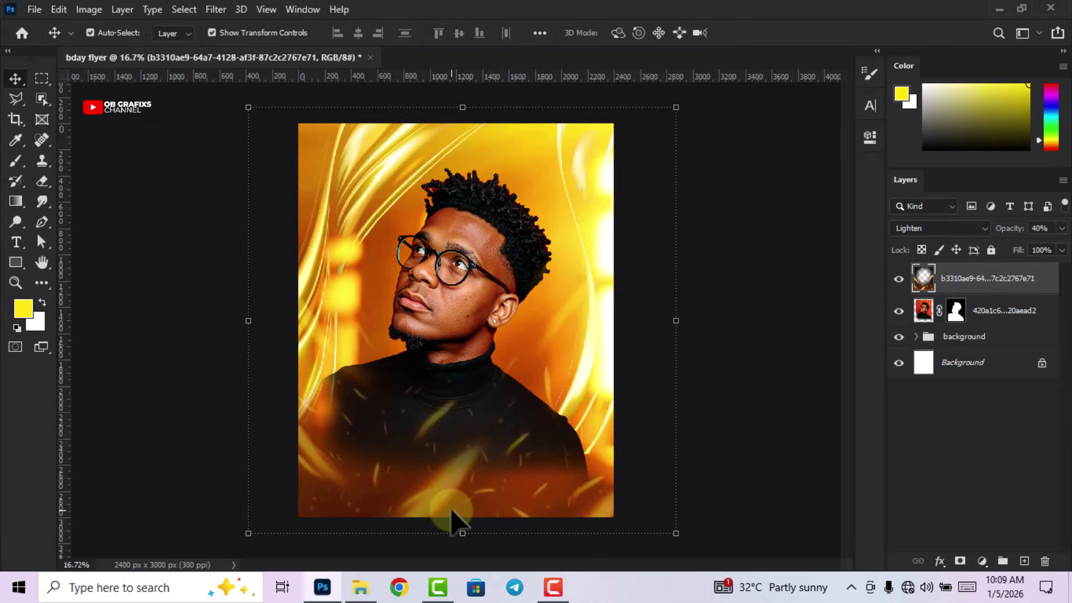
left_click_drag(452, 509, 452, 510)
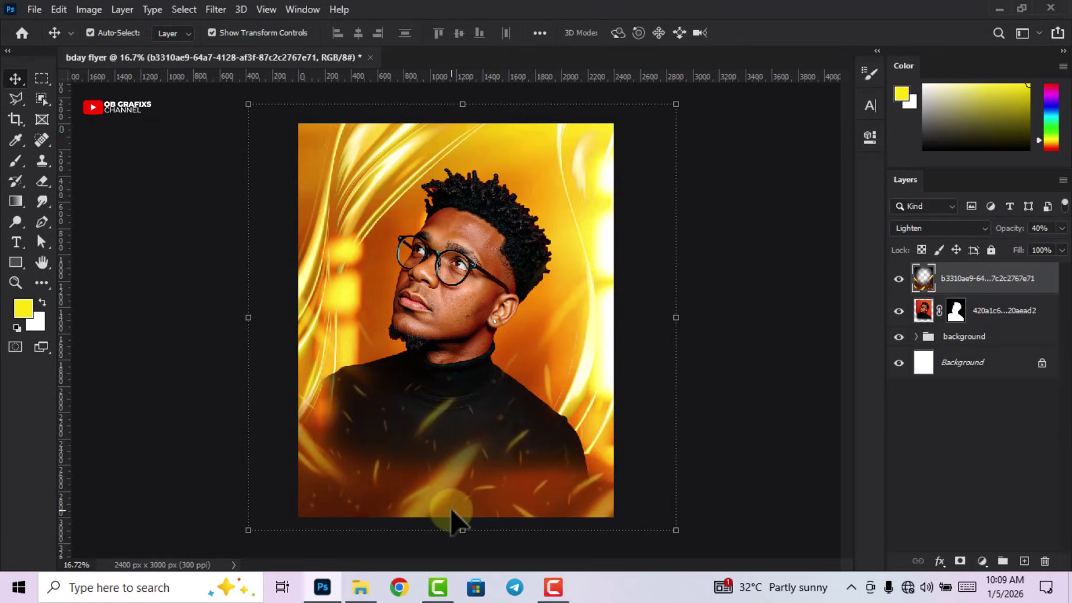
left_click(754, 299)
scroll(481, 385, "up", 1)
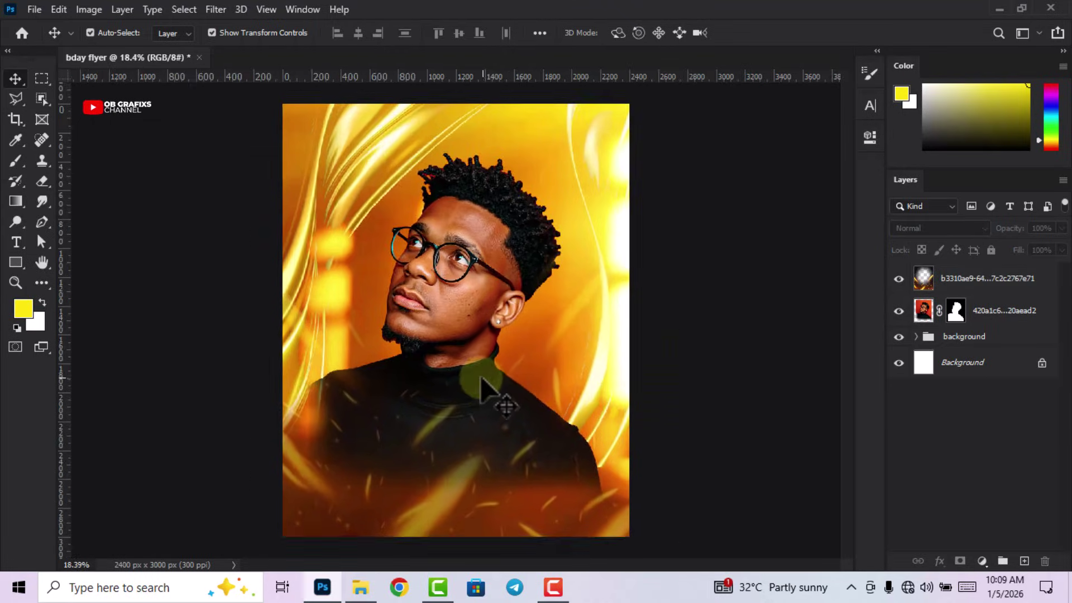
Lock both the sparks overlay layer and the portrait layer
left_click(993, 282)
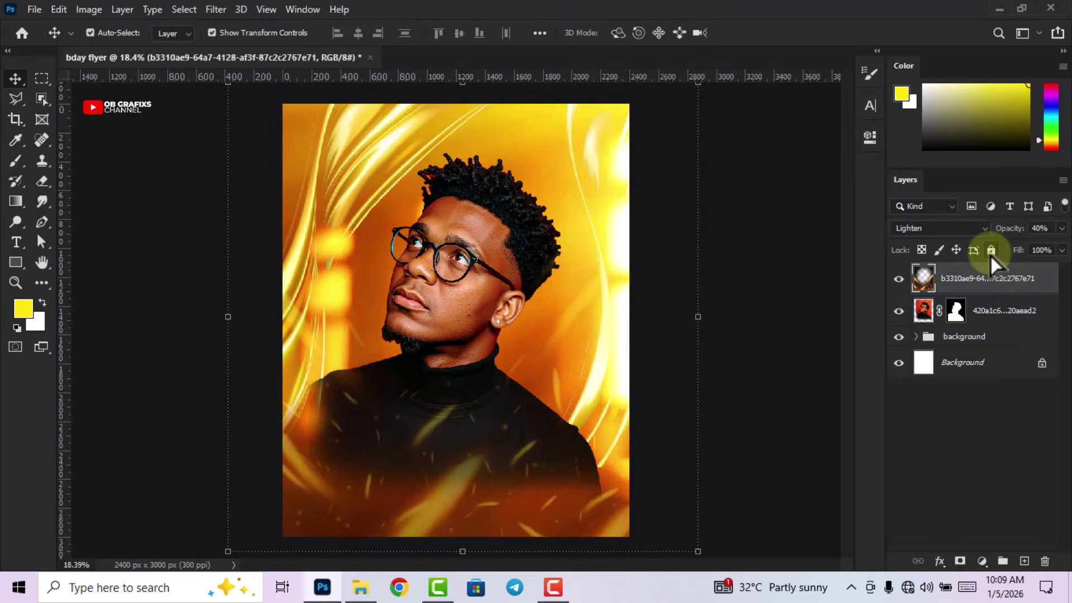
left_click(992, 250)
left_click(975, 311)
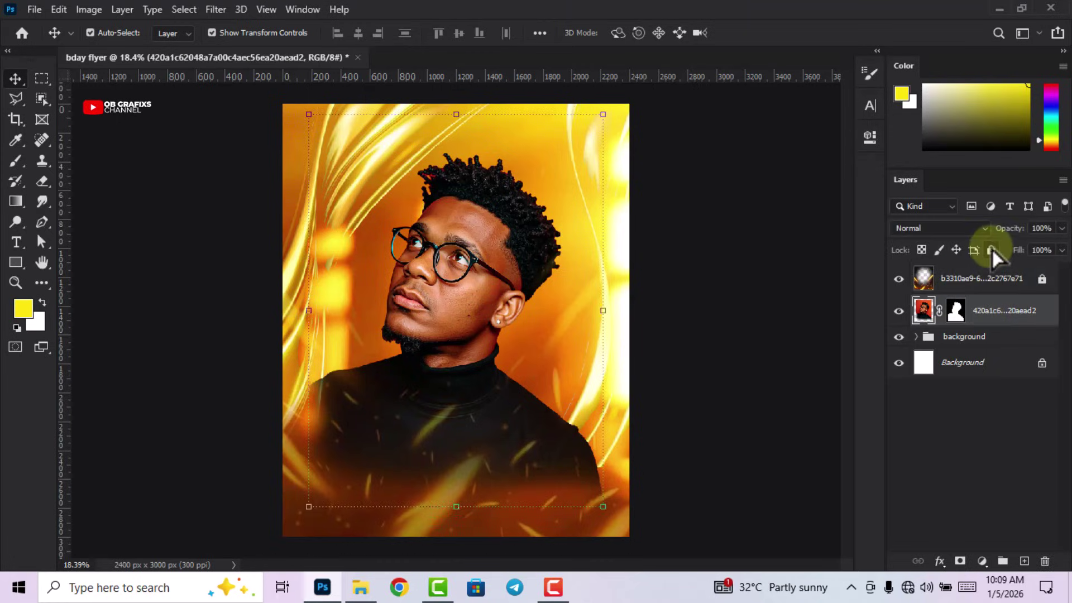
left_click(992, 250)
left_click(708, 386)
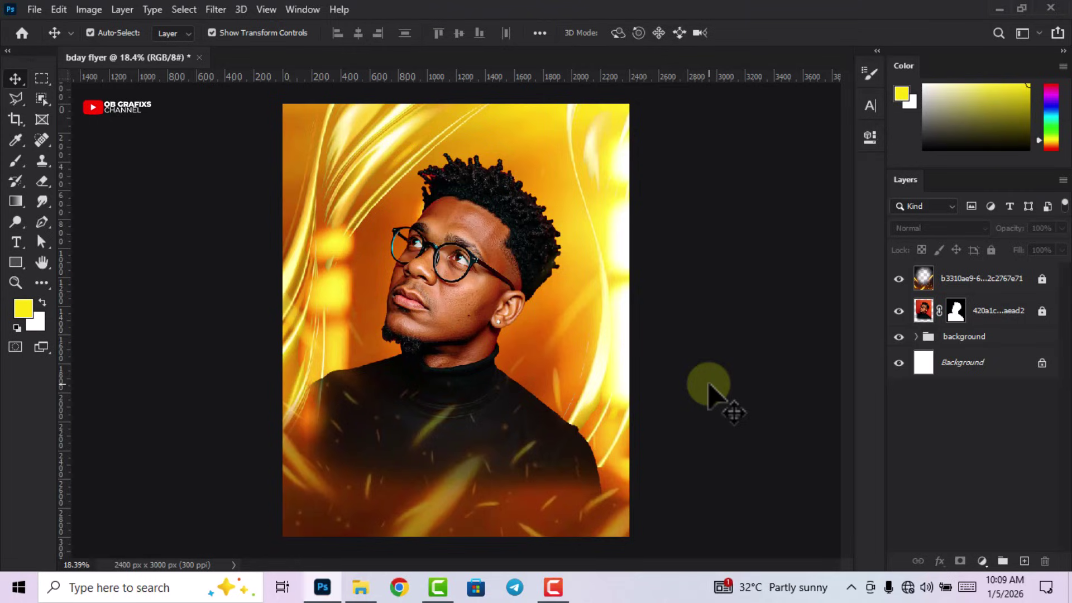
scroll(694, 319, "down", 1)
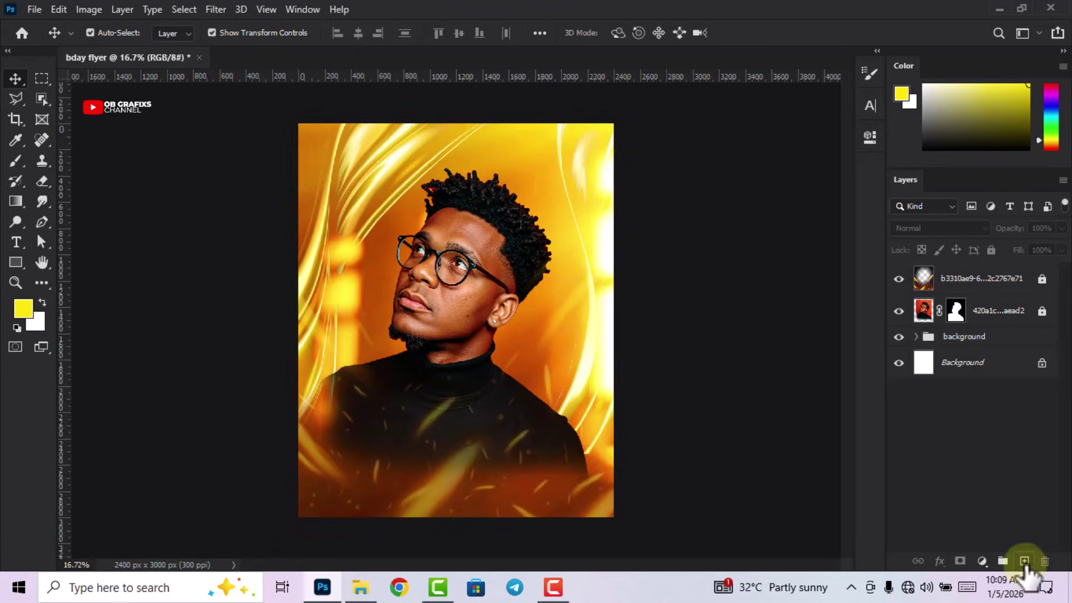
Add a new layer and set the brush colour to the sweater's sampled near-black
left_click(1024, 560)
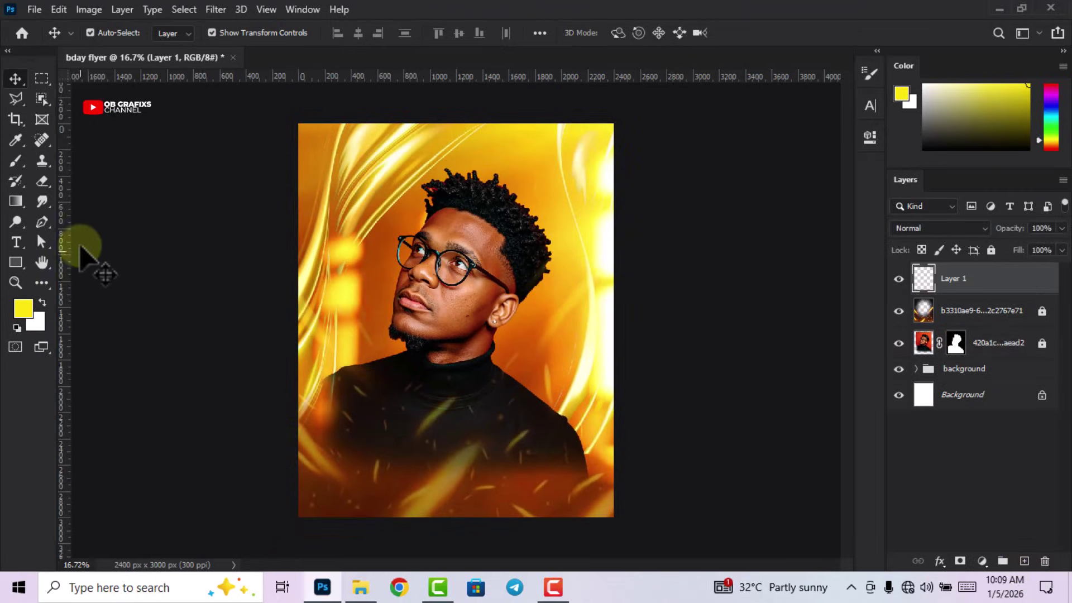
left_click(17, 162)
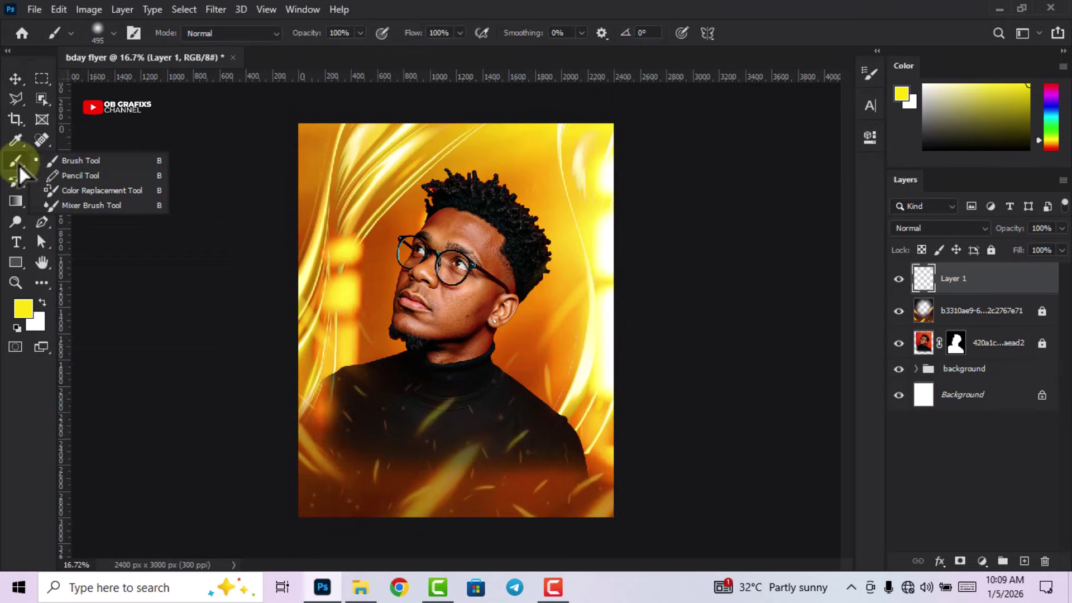
left_click(54, 162)
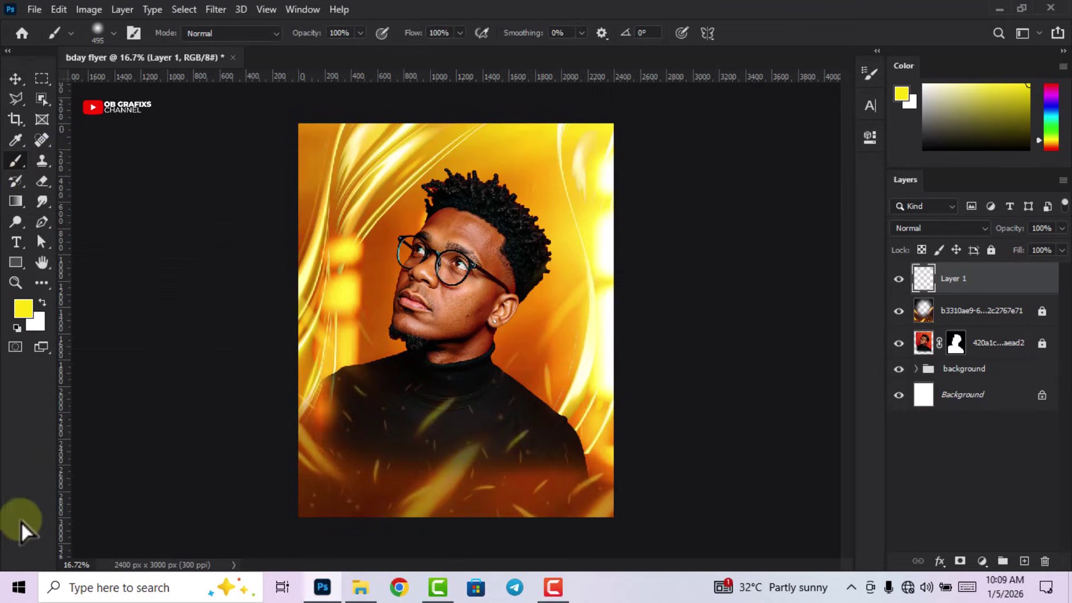
left_click(24, 307)
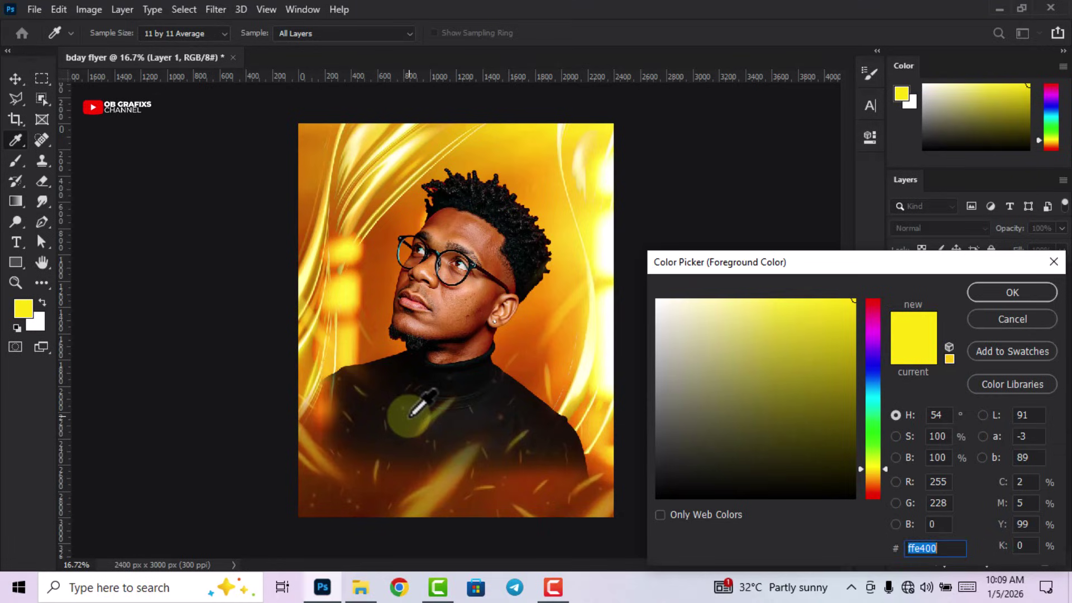
left_click(417, 410)
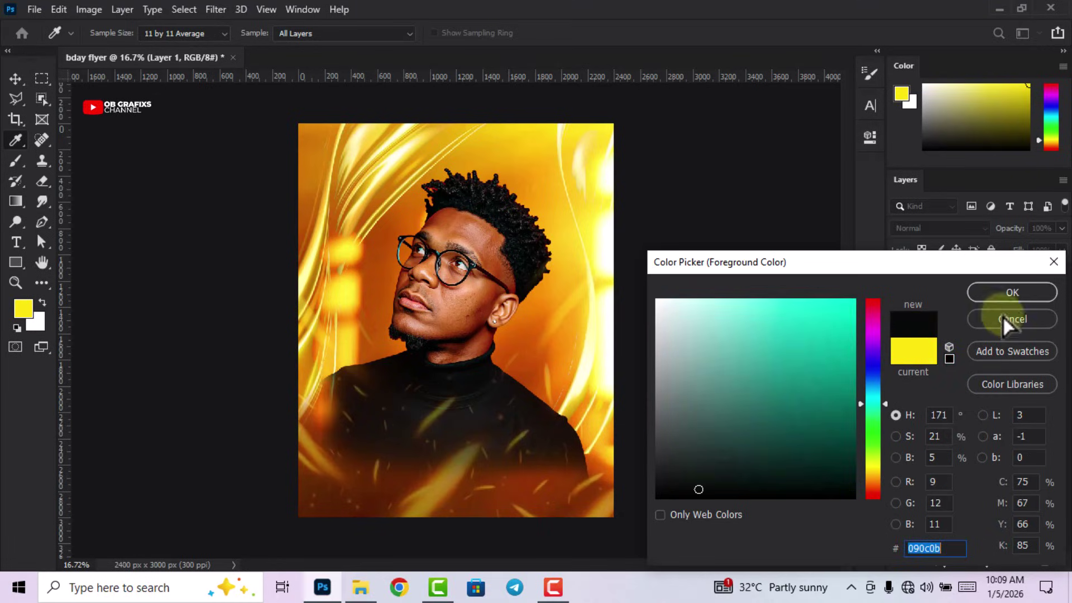
left_click(1009, 293)
Paint the flyer's bottom with a huge soft brush to fade the shirt into shadow
scroll(514, 424, "down", 1)
right_click(510, 417)
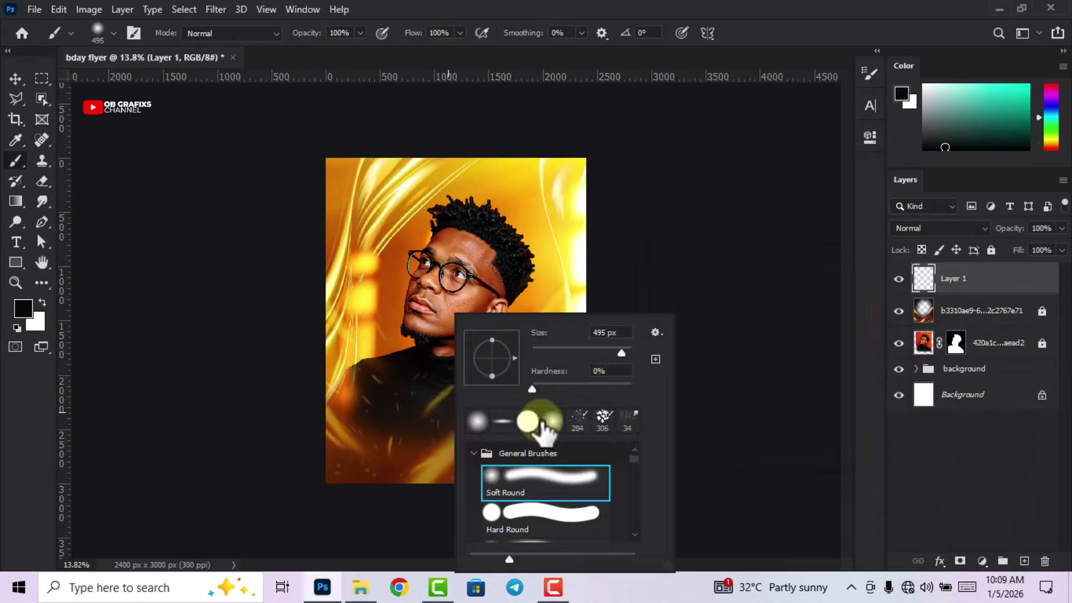
left_click(778, 34)
mouse_move(530, 526)
left_mouse_down()
mouse_move(236, 529)
mouse_move(397, 529)
mouse_move(569, 509)
mouse_move(327, 511)
mouse_move(527, 516)
mouse_move(362, 512)
mouse_move(468, 512)
mouse_move(348, 507)
mouse_move(382, 485)
mouse_move(339, 449)
mouse_move(542, 504)
mouse_move(733, 493)
mouse_move(795, 470)
mouse_move(580, 504)
mouse_move(458, 482)
left_mouse_up()
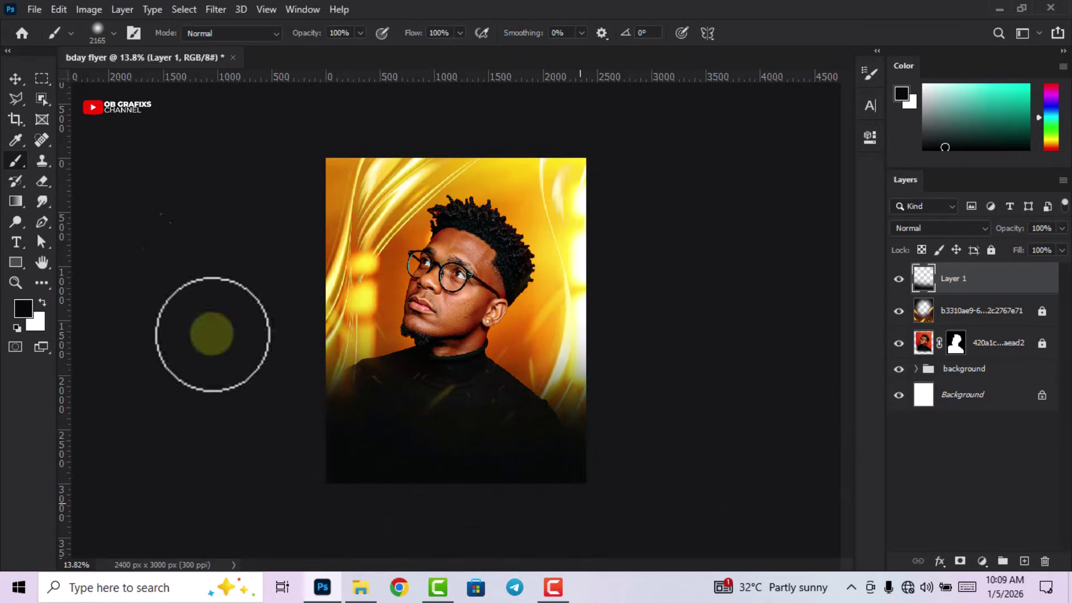
left_click(15, 78)
left_click(197, 239)
scroll(522, 469, "up", 2)
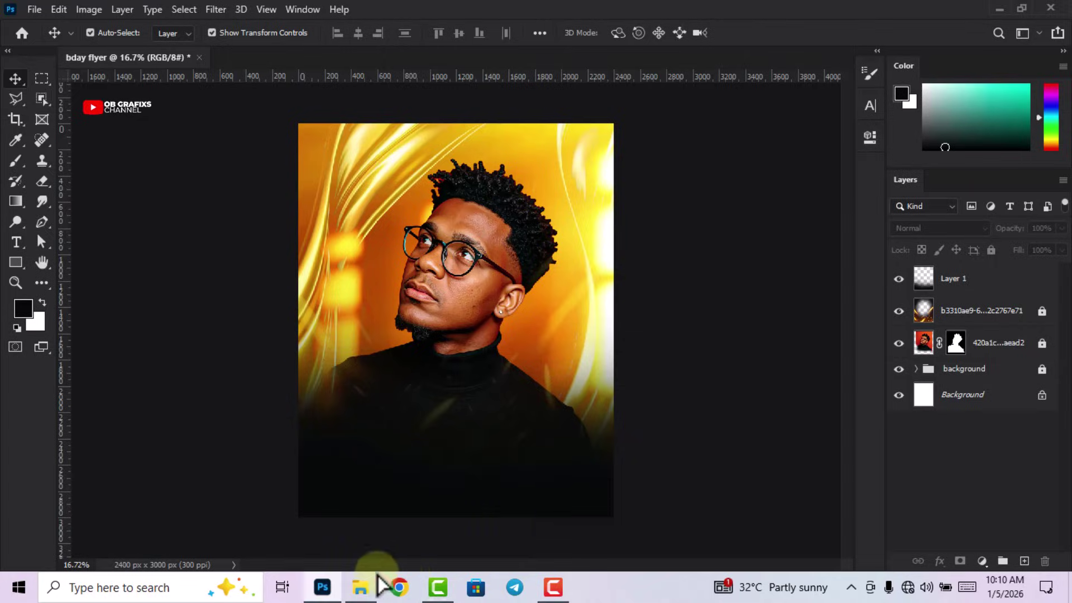
Drag the gold wax-seal image from the bday folder onto the flyer at 88.62%
left_click(360, 587)
left_click(458, 298)
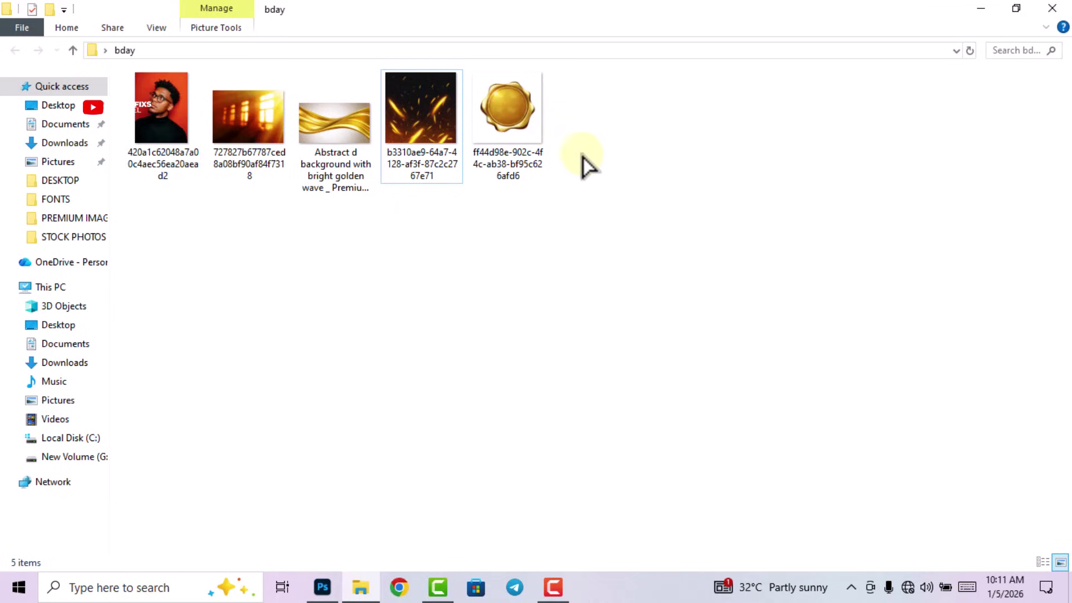
left_click_drag(506, 120, 414, 394)
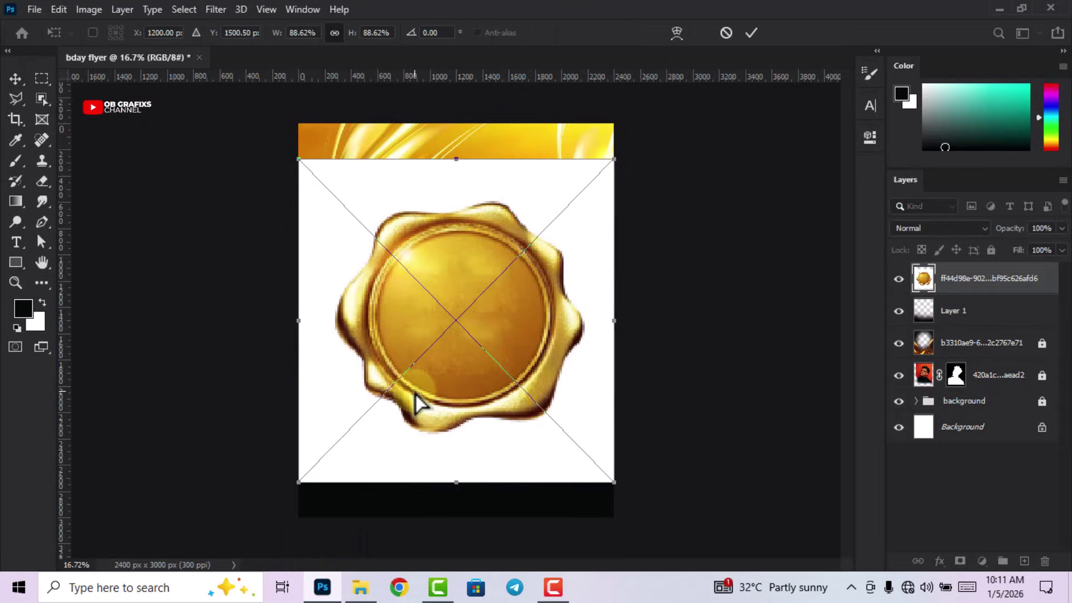
Rasterize the seal layer and remove its white background with the Magic Eraser
left_click(986, 278)
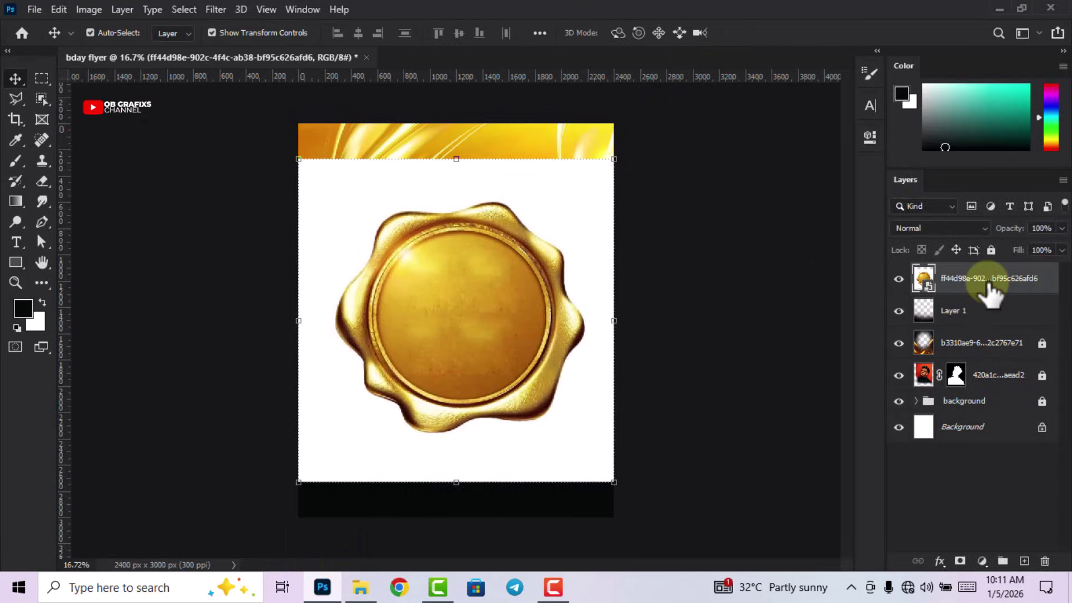
right_click(986, 278)
left_click(854, 291)
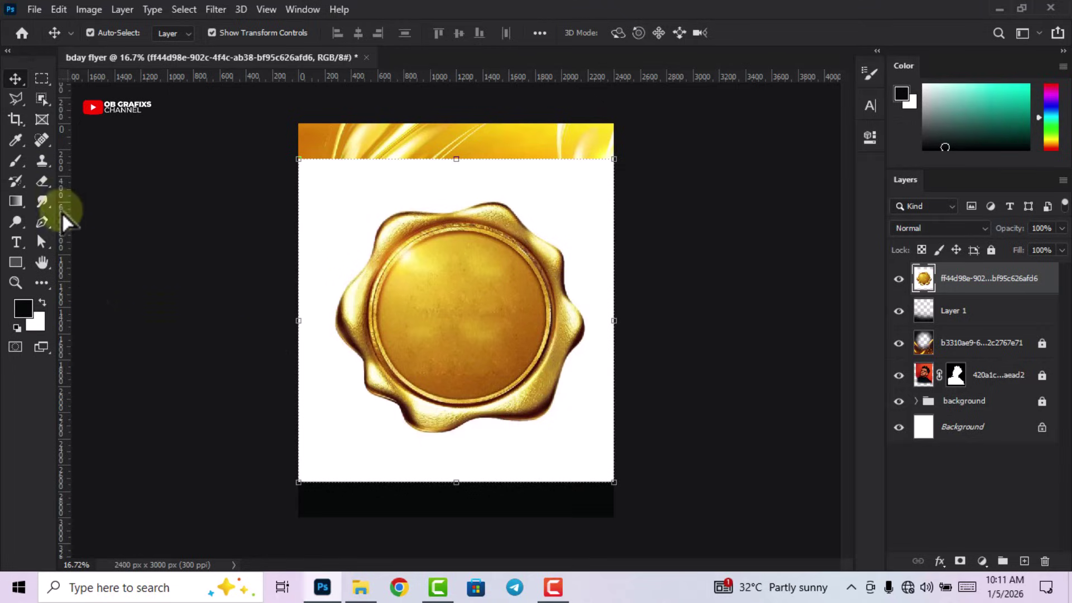
left_click(42, 182)
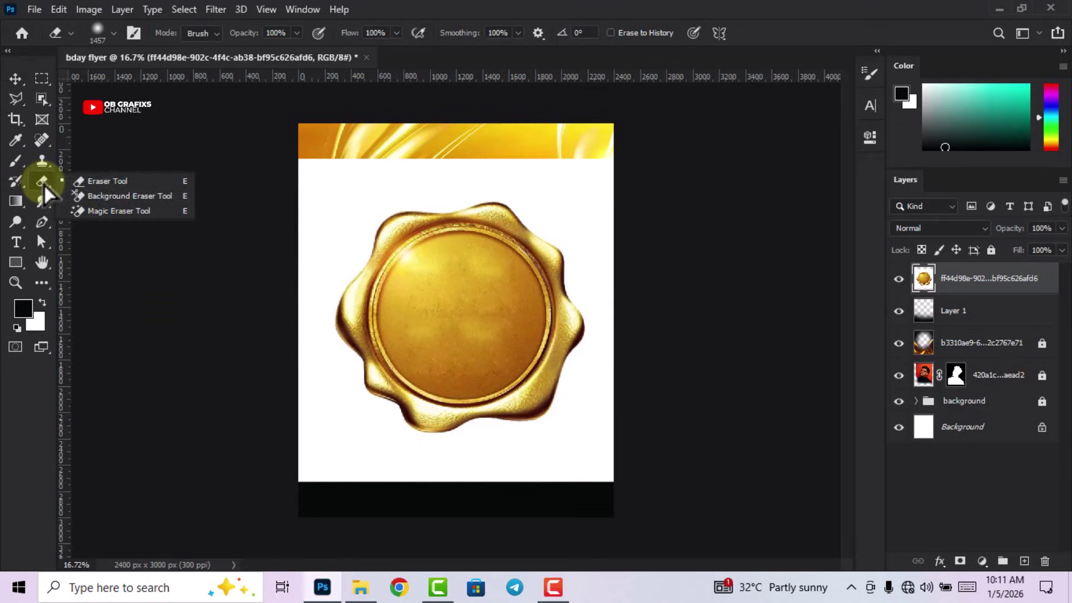
left_click(113, 211)
left_click(552, 425)
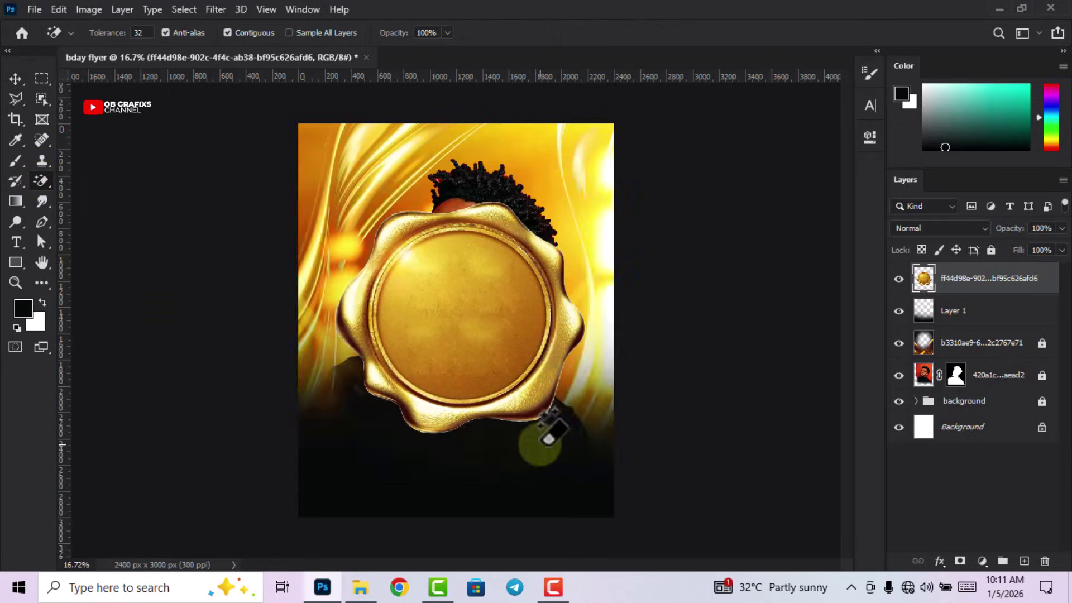
Shrink the seal to about 29% and move it to the lower left beside the shoulder
left_click(15, 78)
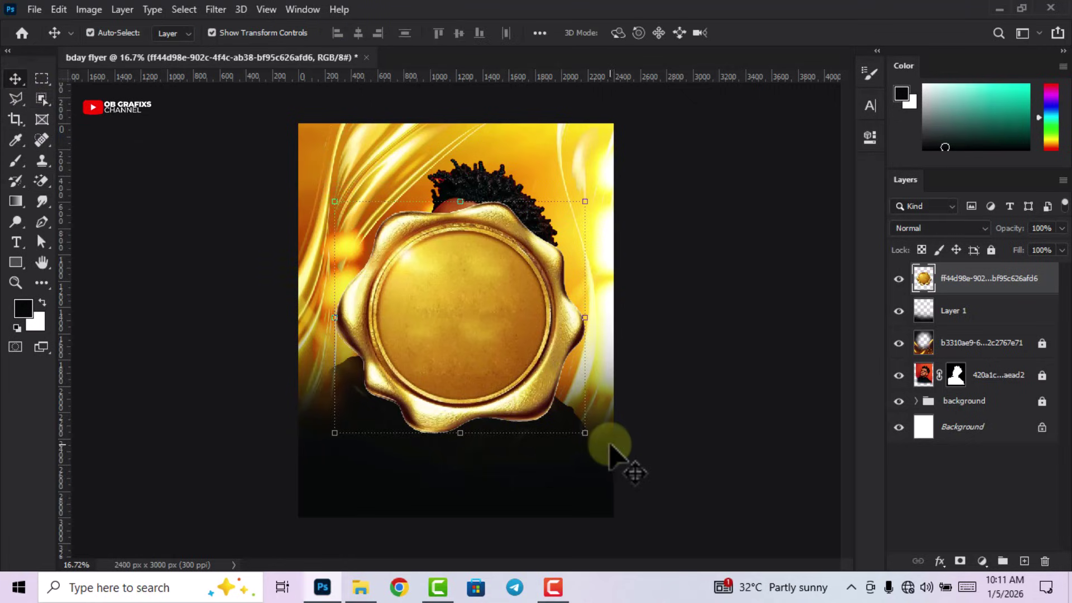
left_click_drag(586, 434, 409, 269)
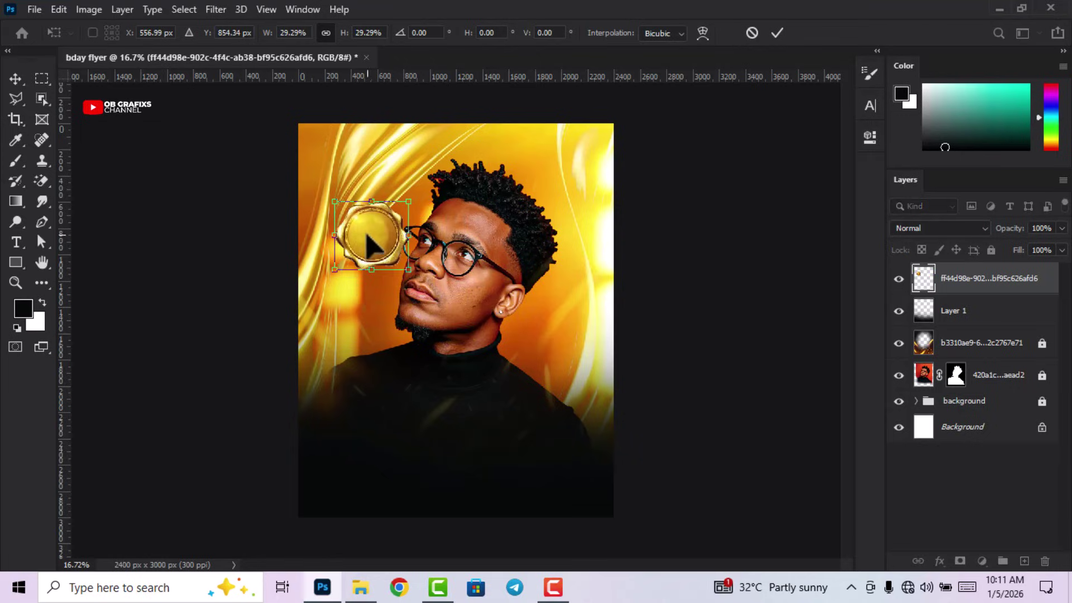
left_click_drag(369, 239, 359, 387)
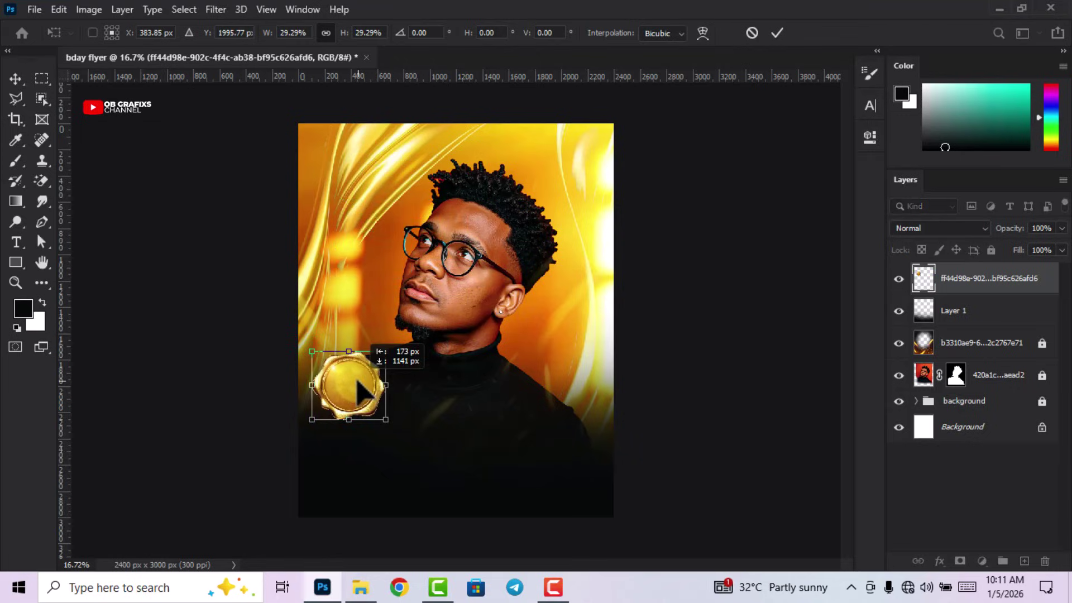
left_click(777, 33)
left_click(413, 464)
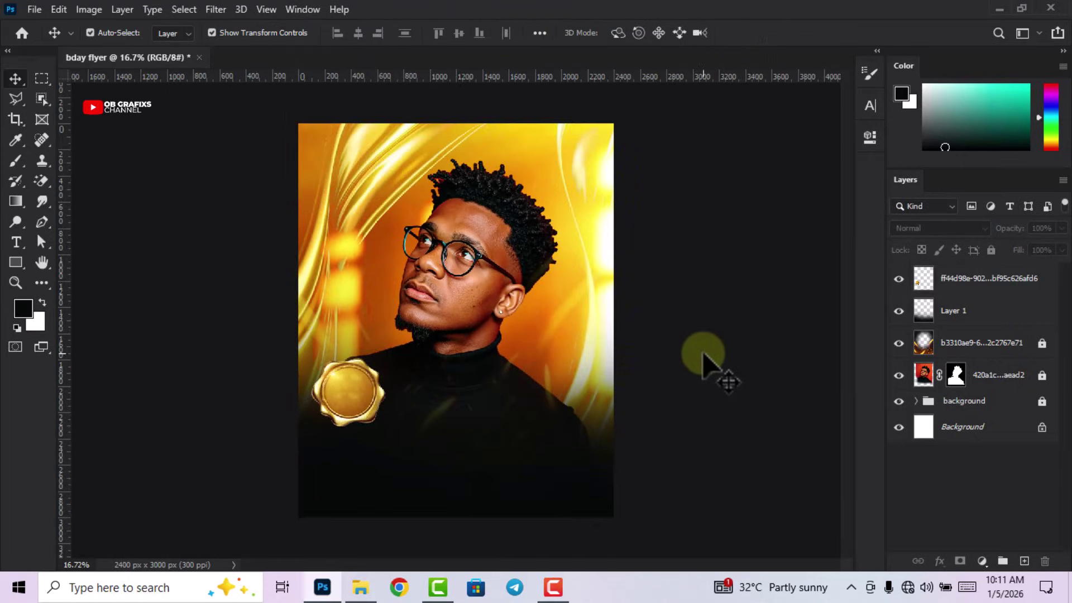
left_click(394, 416)
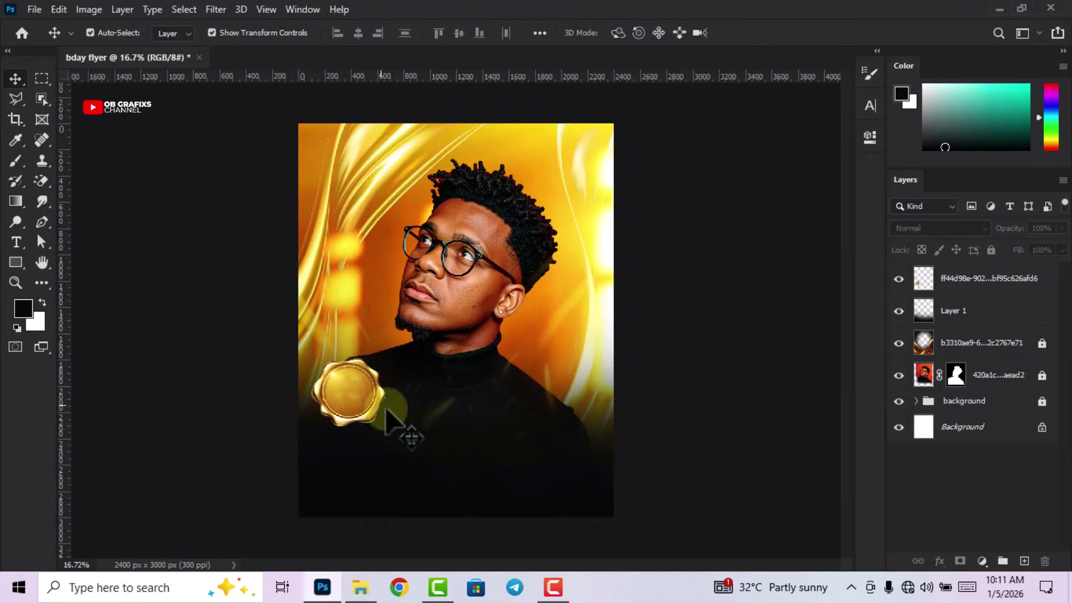
left_click(349, 398)
left_click(349, 398)
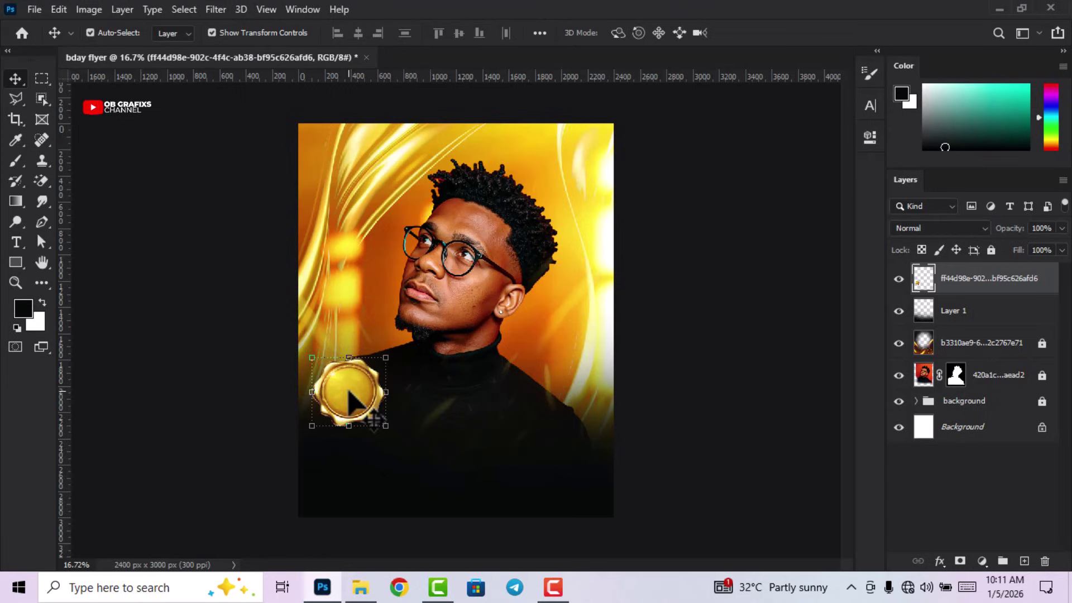
Apply Hue/Saturation to the seal with Hue +4, Saturation +28 and Lightness -5
left_click(90, 10)
mouse_move(106, 48)
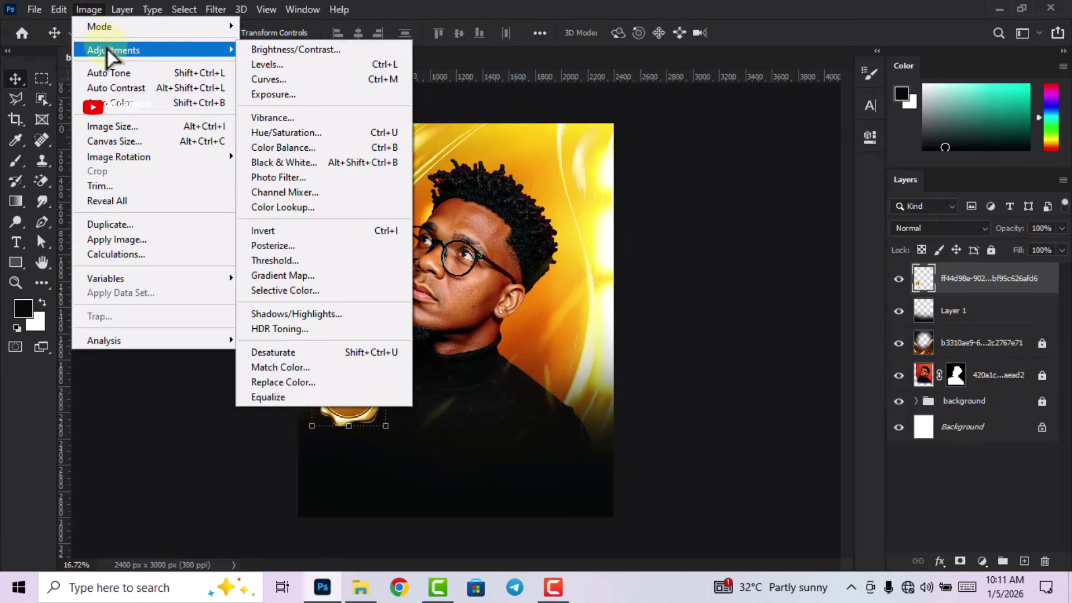
left_click(293, 133)
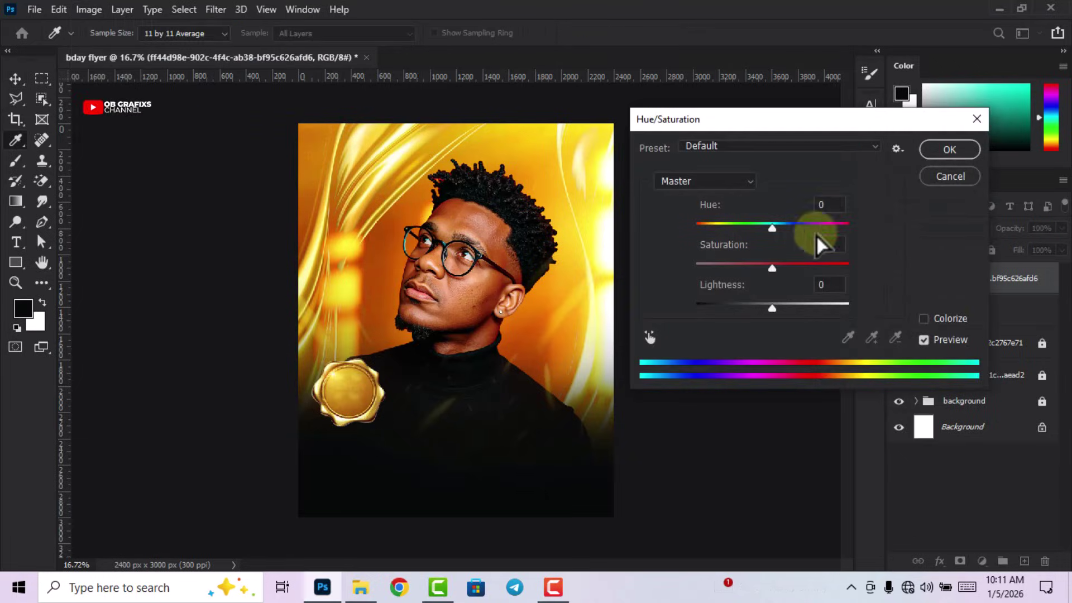
left_click(823, 204)
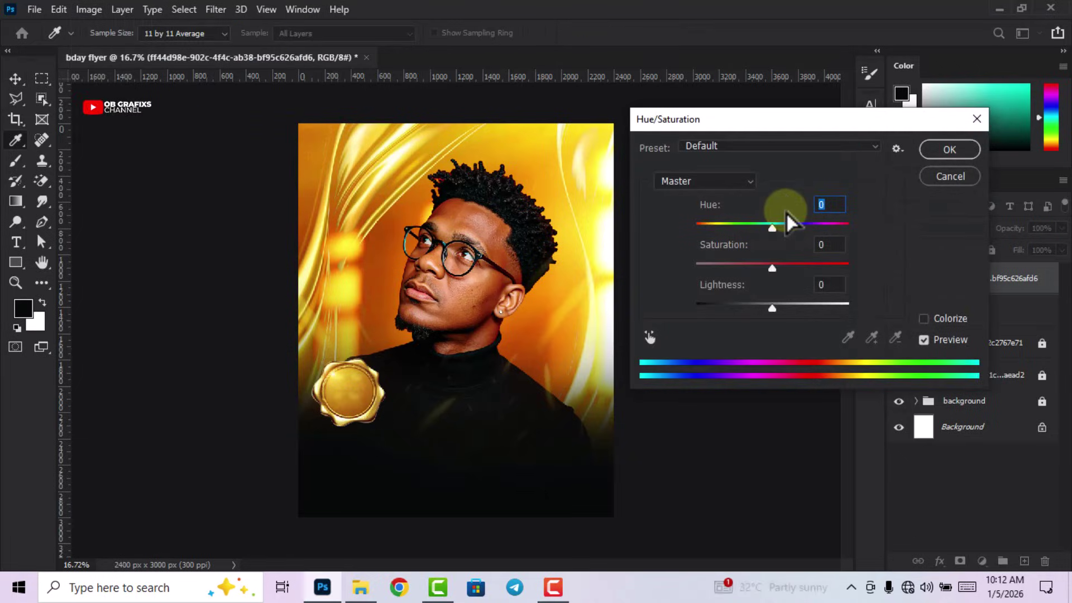
type("4")
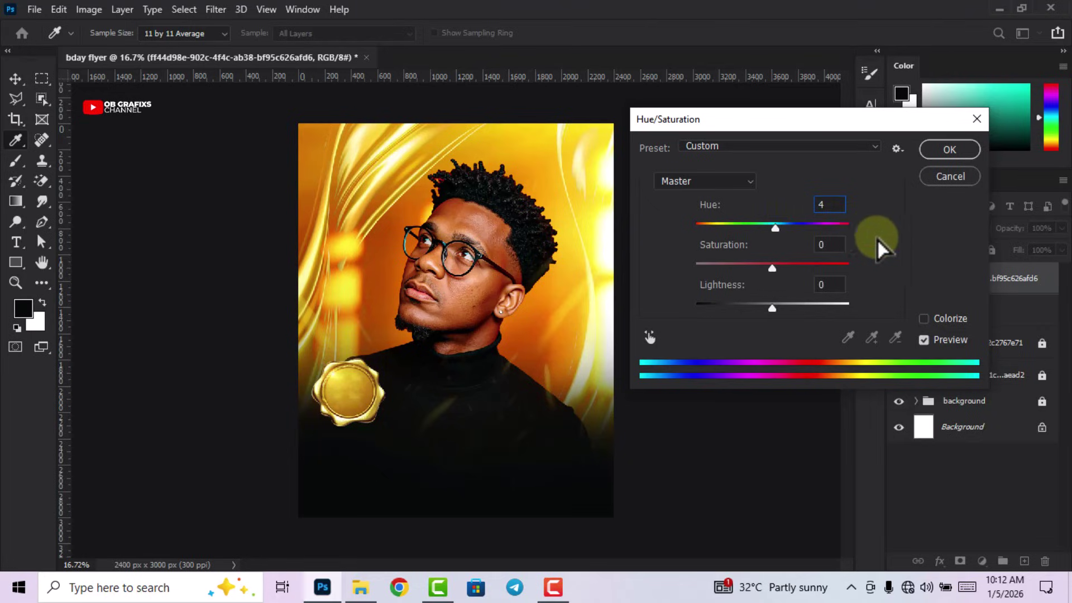
left_click(840, 245)
type("28")
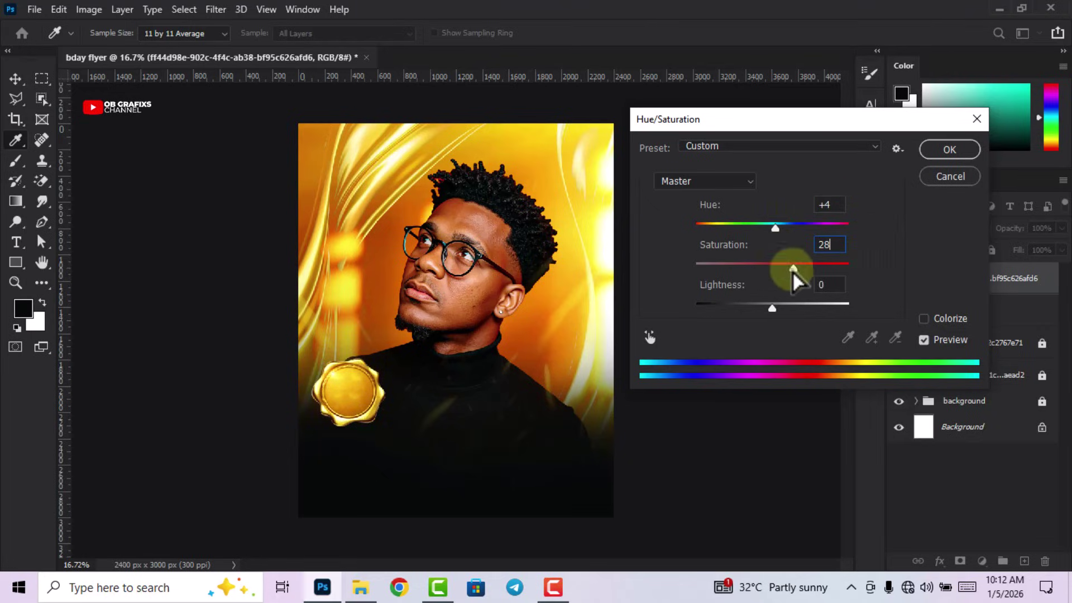
left_click(827, 283)
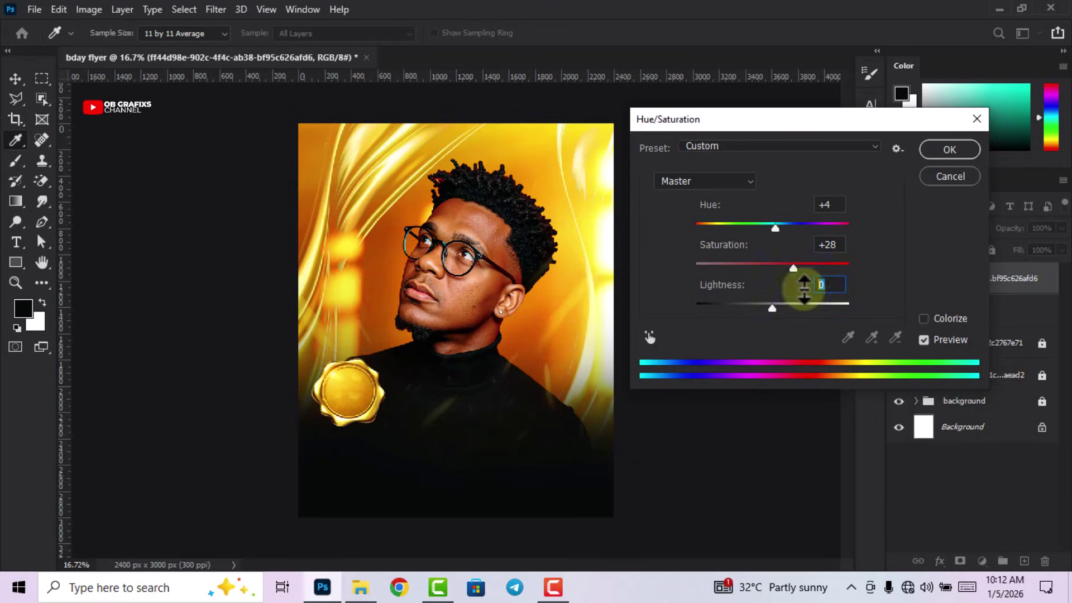
type("-5")
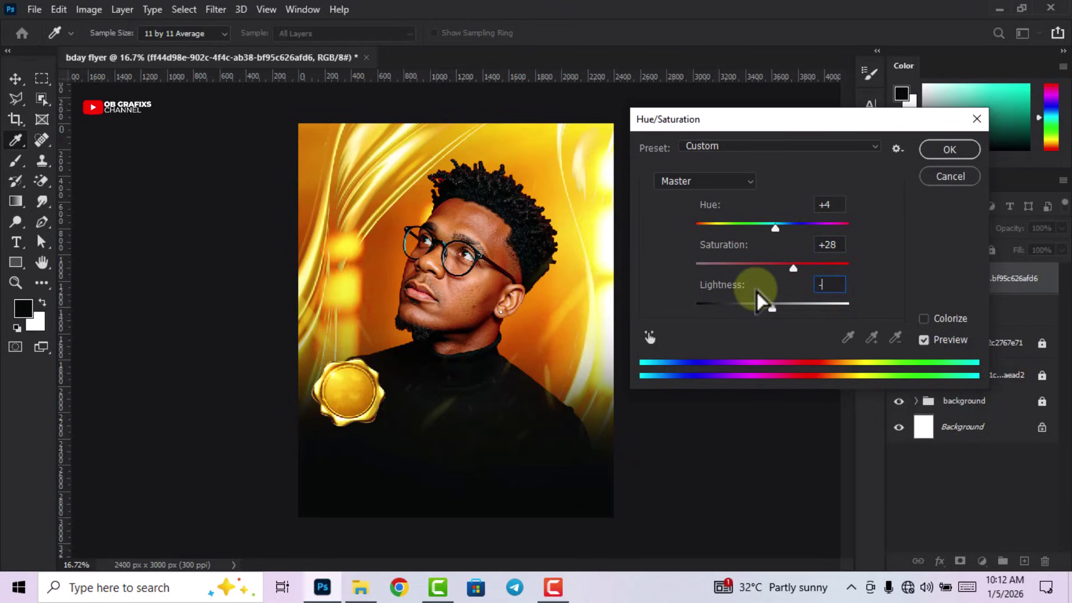
left_click(930, 157)
key("v")
left_click(718, 287)
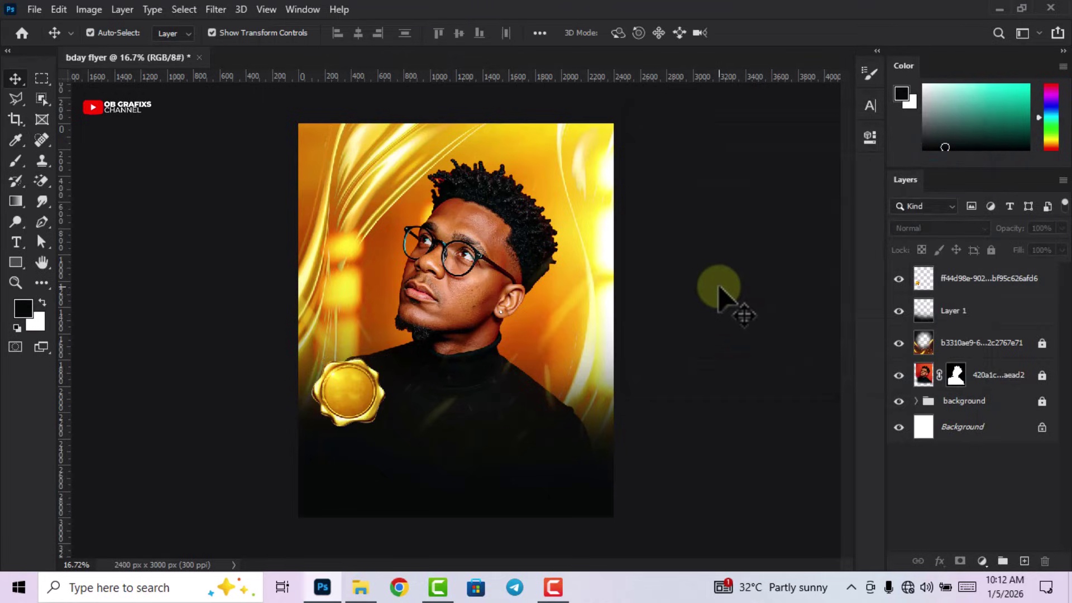
Unlock the portrait and glow layers, then group the top four layers into Group 1
scroll(555, 319, "up", 1)
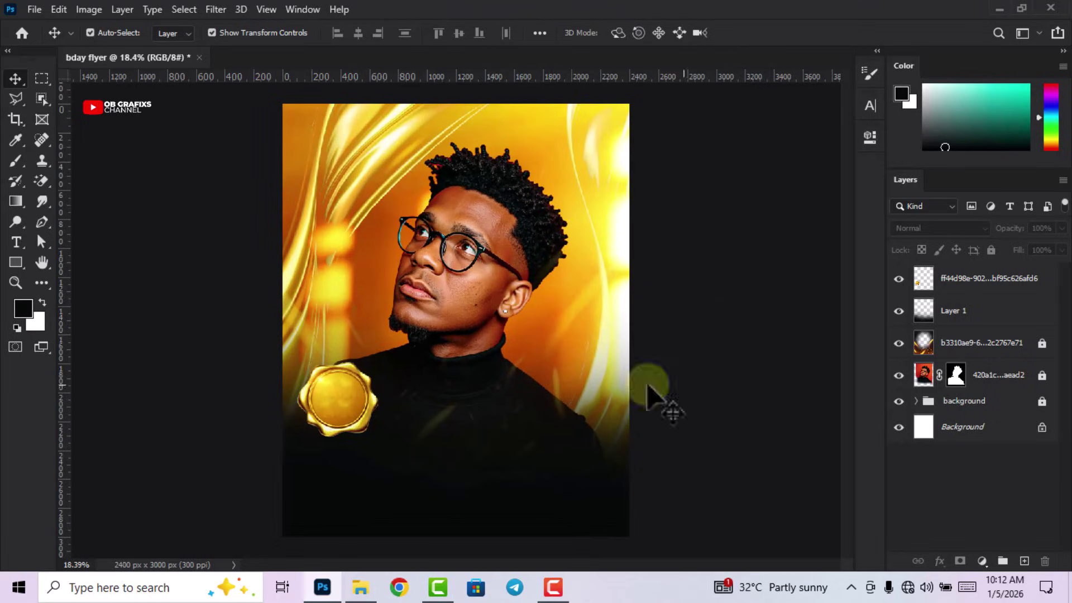
scroll(461, 448, "down", 1)
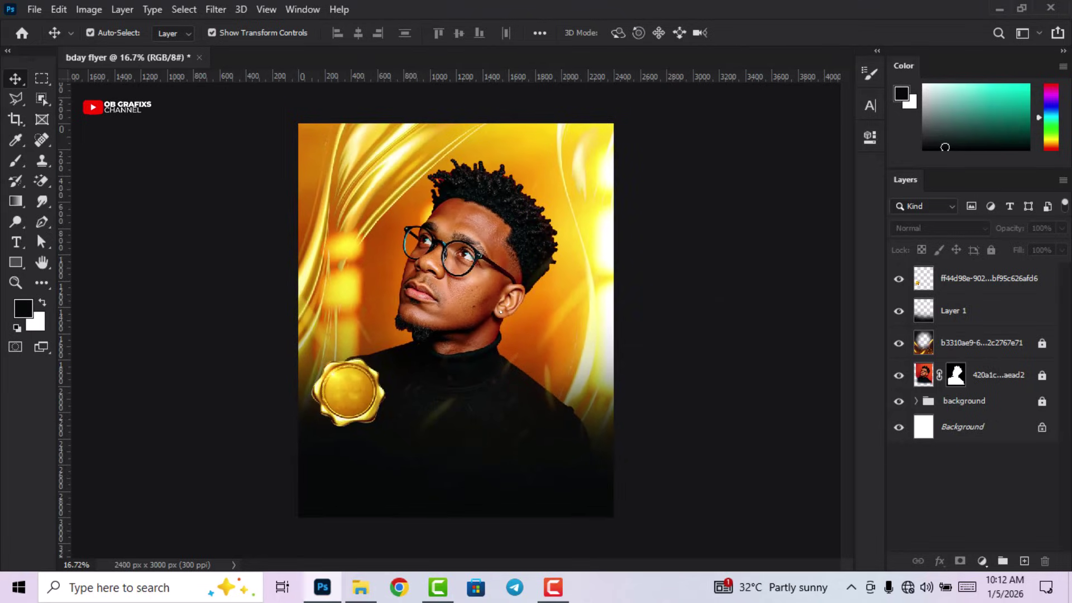
left_click(1042, 344)
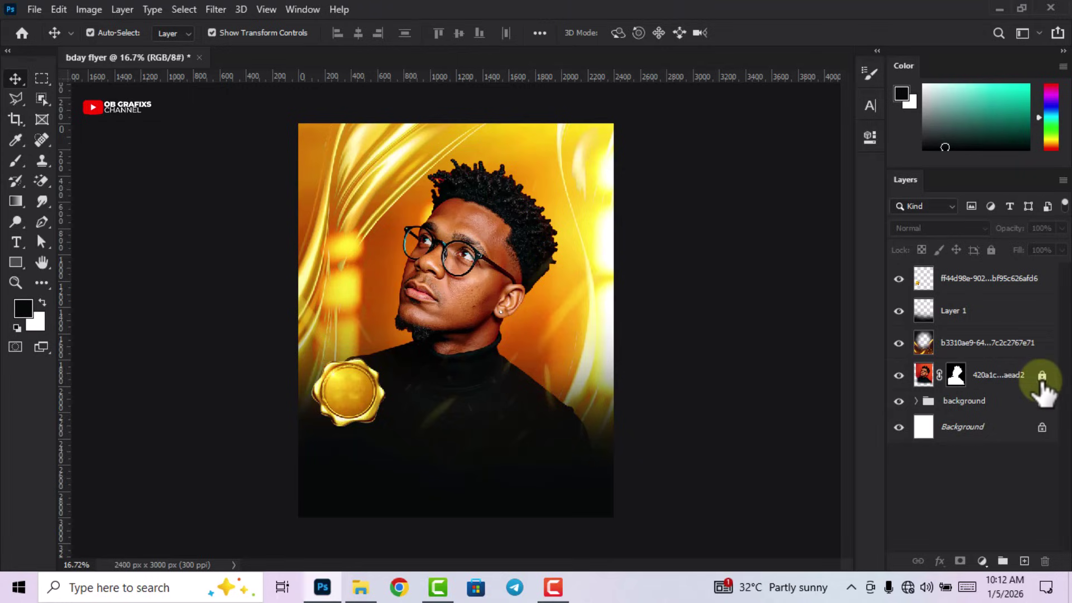
left_click(1042, 375)
left_click(998, 380)
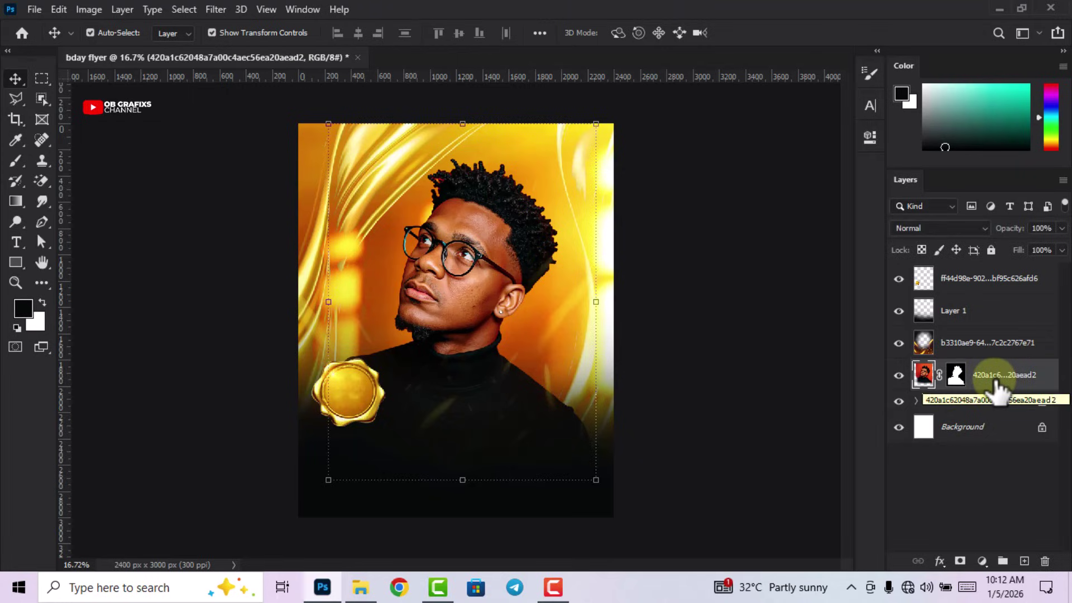
left_click(1003, 277, "shift")
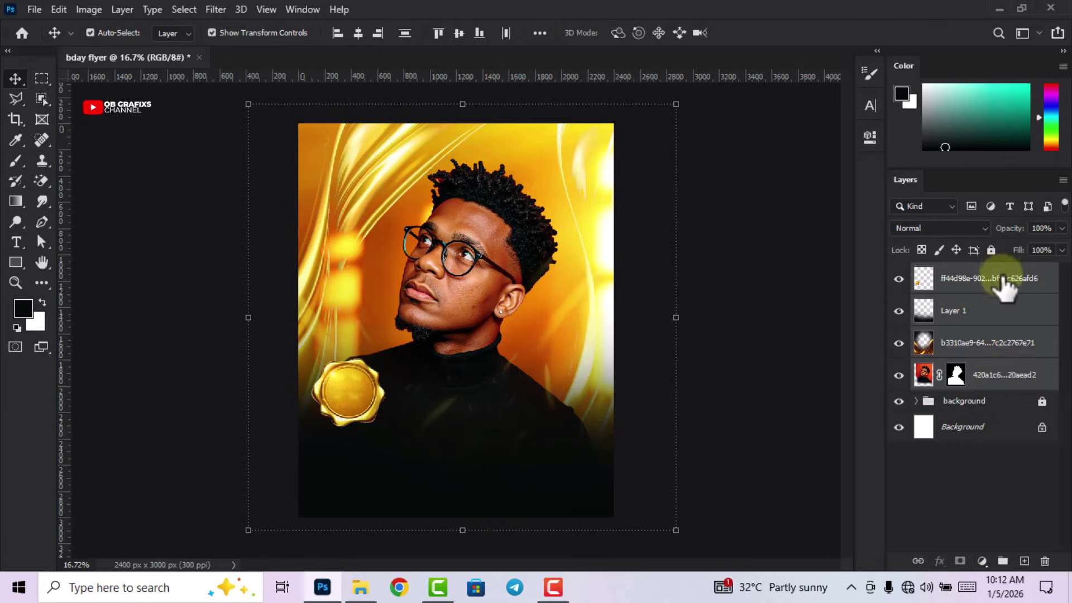
left_click_drag(1023, 376, 1004, 560)
left_click(800, 307)
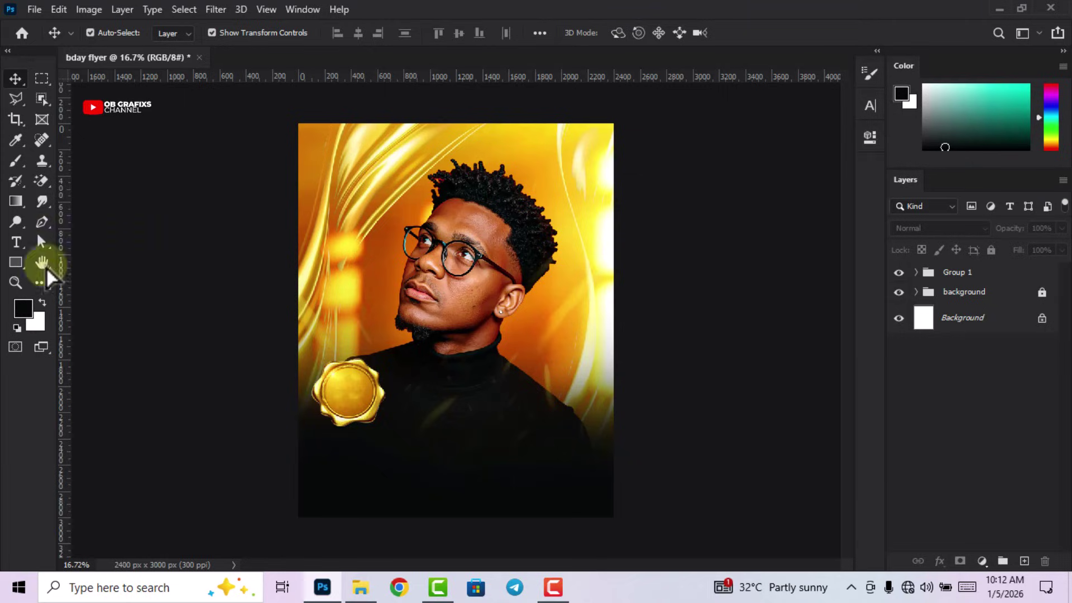
Type a bold white 'HAPPY' text layer beside the seal and open its Character settings
left_click(16, 241)
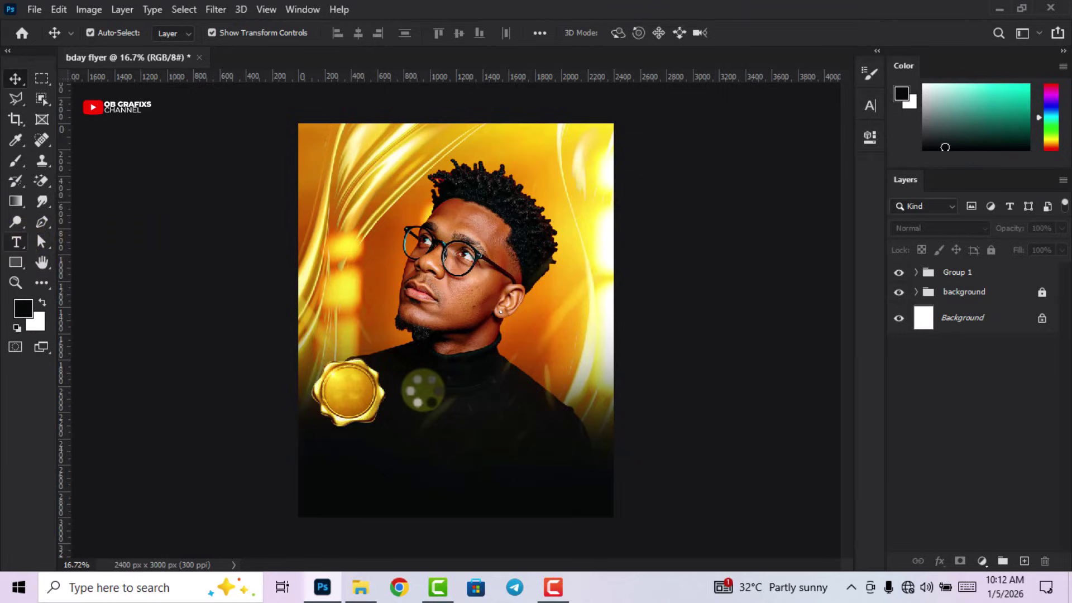
key("t")
left_click(409, 374)
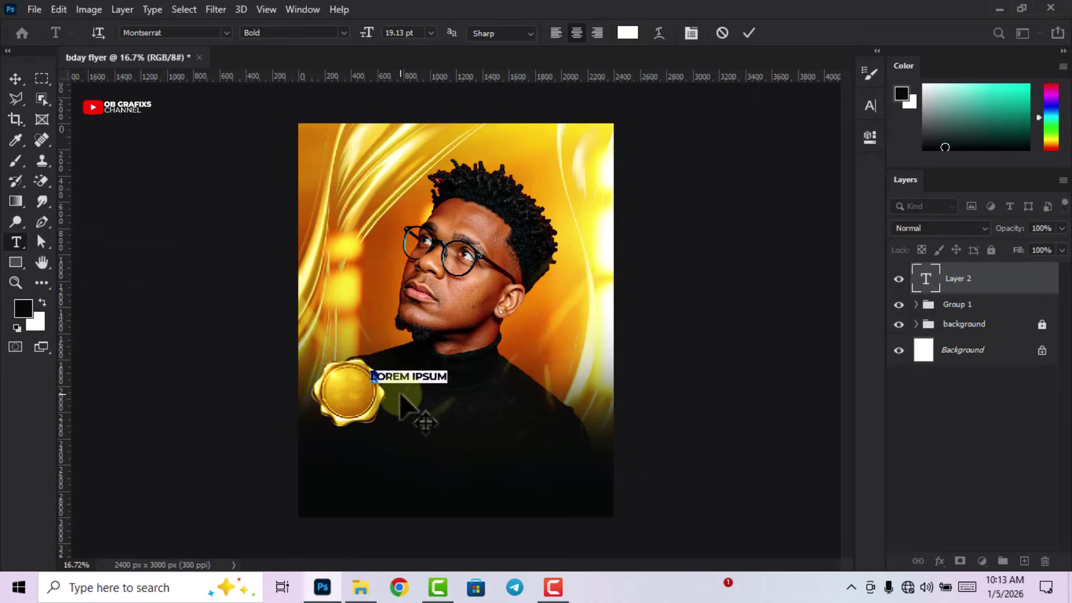
type("HAPP")
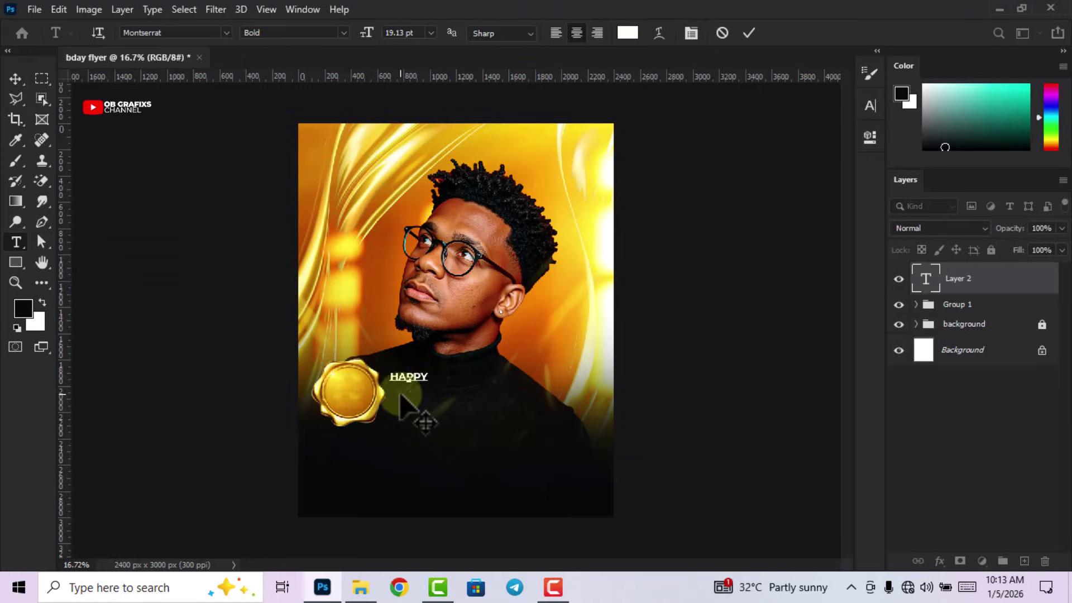
type("Y")
left_click(749, 33)
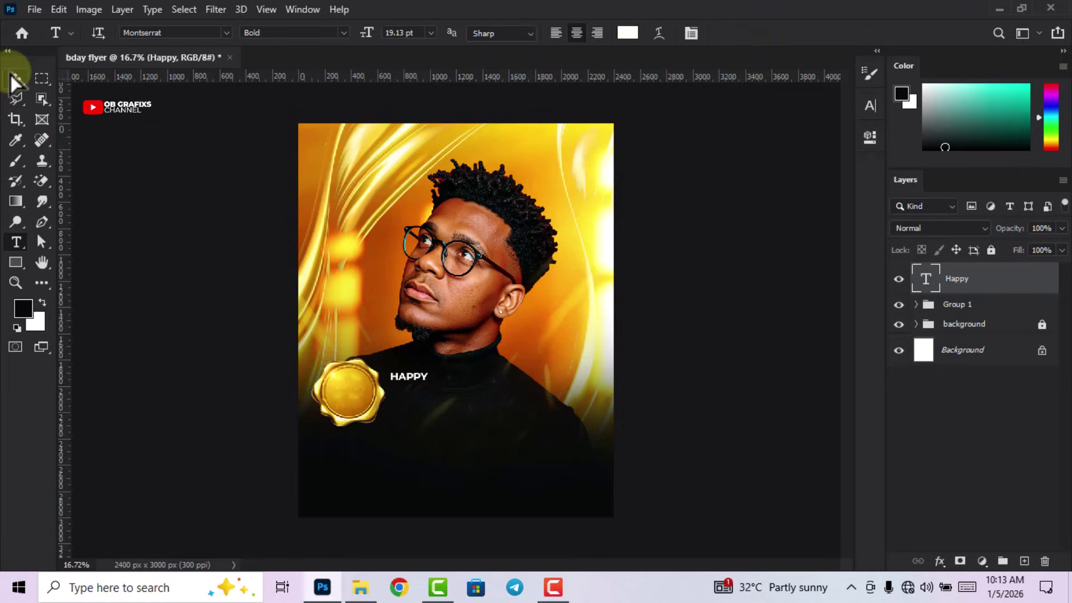
left_click(16, 80)
left_click(950, 304)
left_click(956, 286)
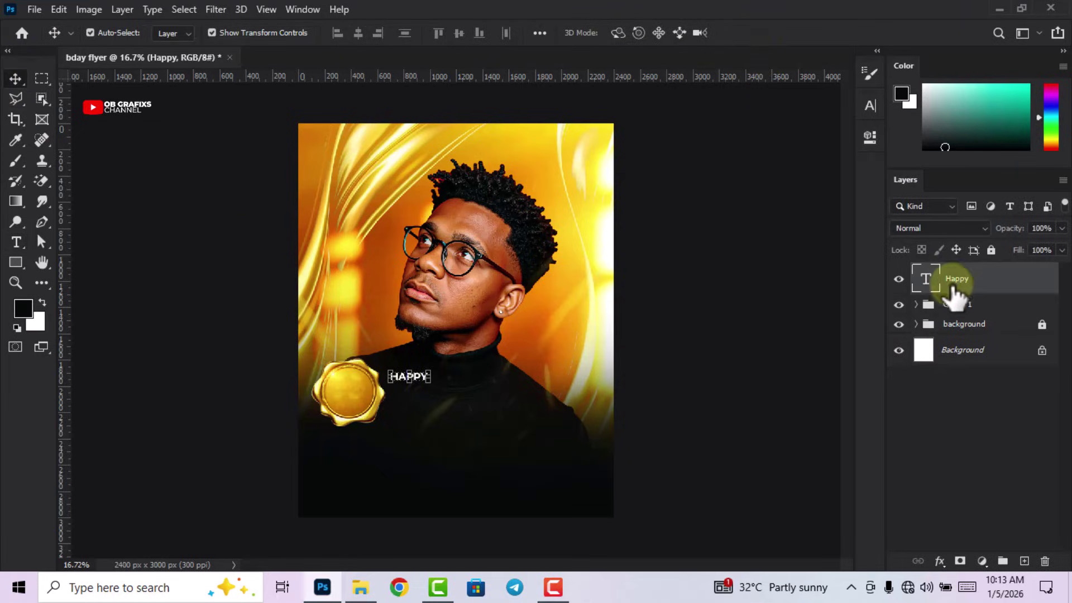
double_click(927, 280)
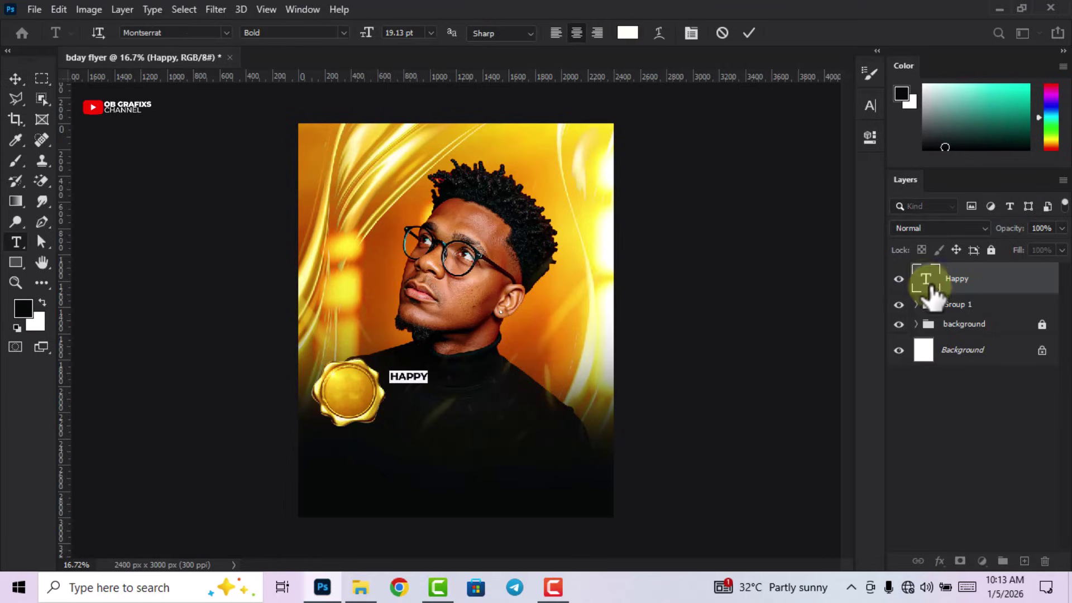
left_click(871, 108)
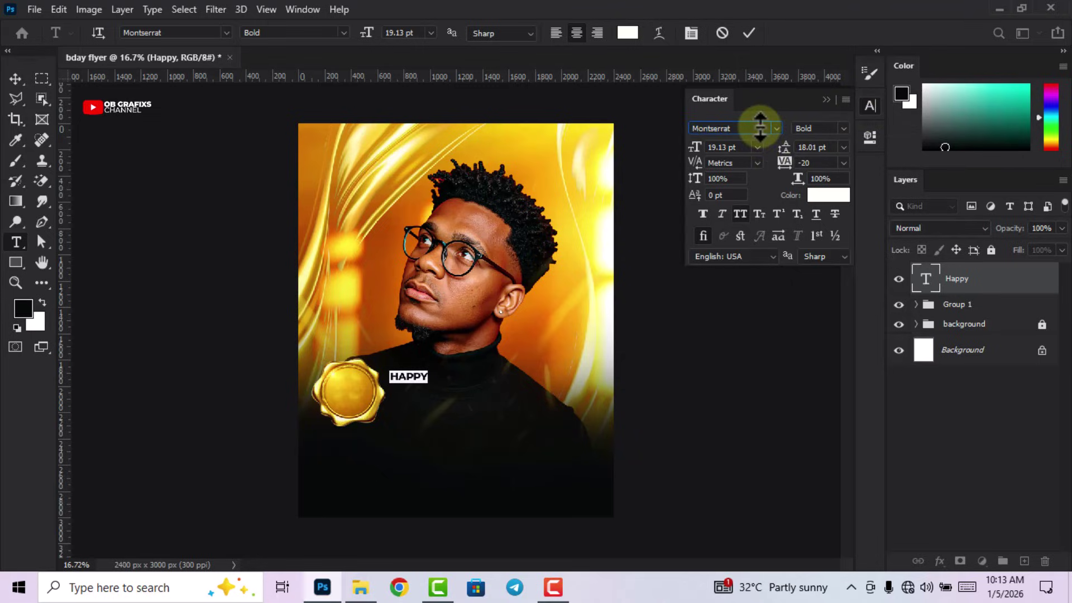
Change the Happy text's font to Samantha Regular
left_click(760, 127)
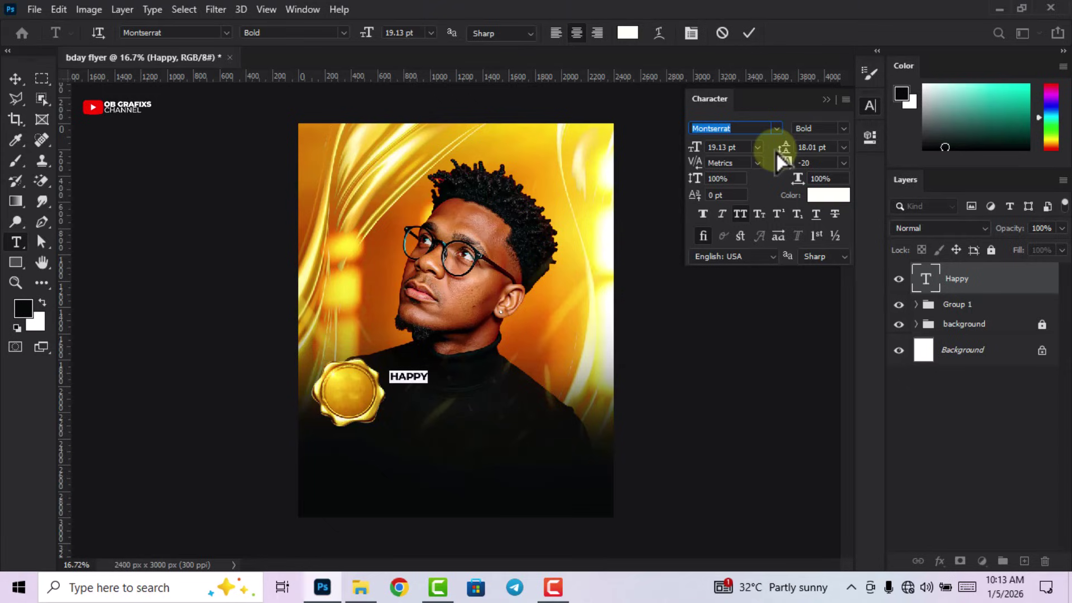
type("Samantha")
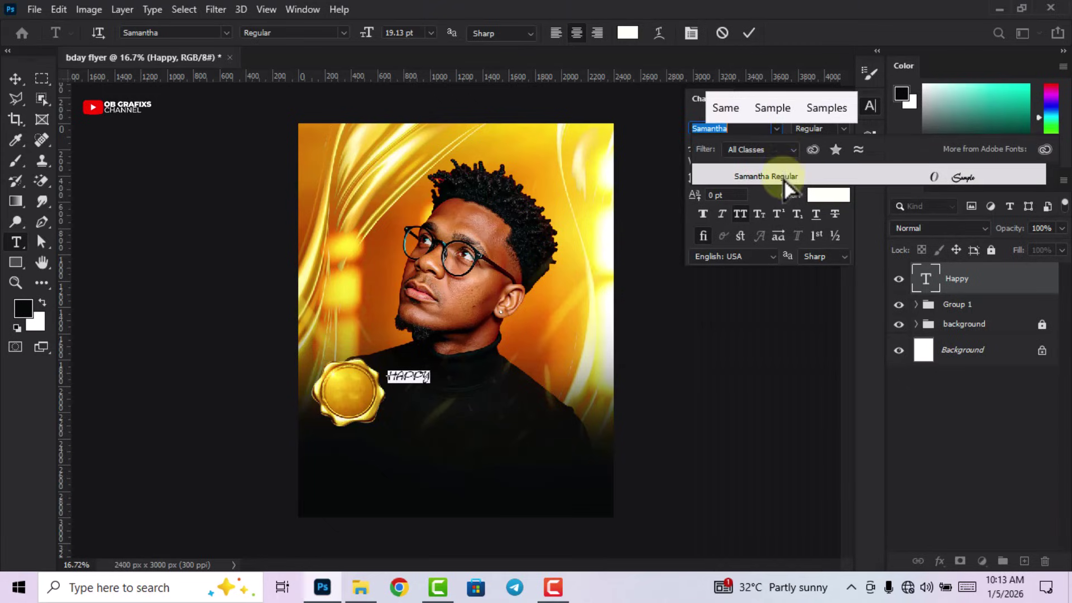
left_click(782, 177)
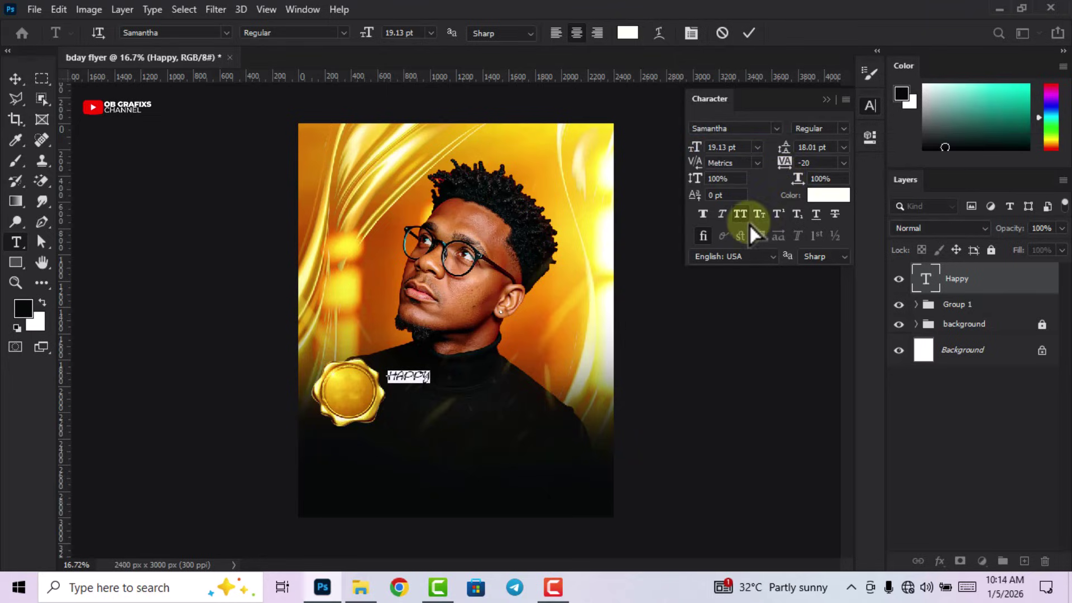
left_click(749, 33)
Enlarge Happy to about 253% and move it below the portrait's chin
key("v")
left_click(870, 105)
left_click(414, 380)
left_click_drag(416, 380, 441, 399)
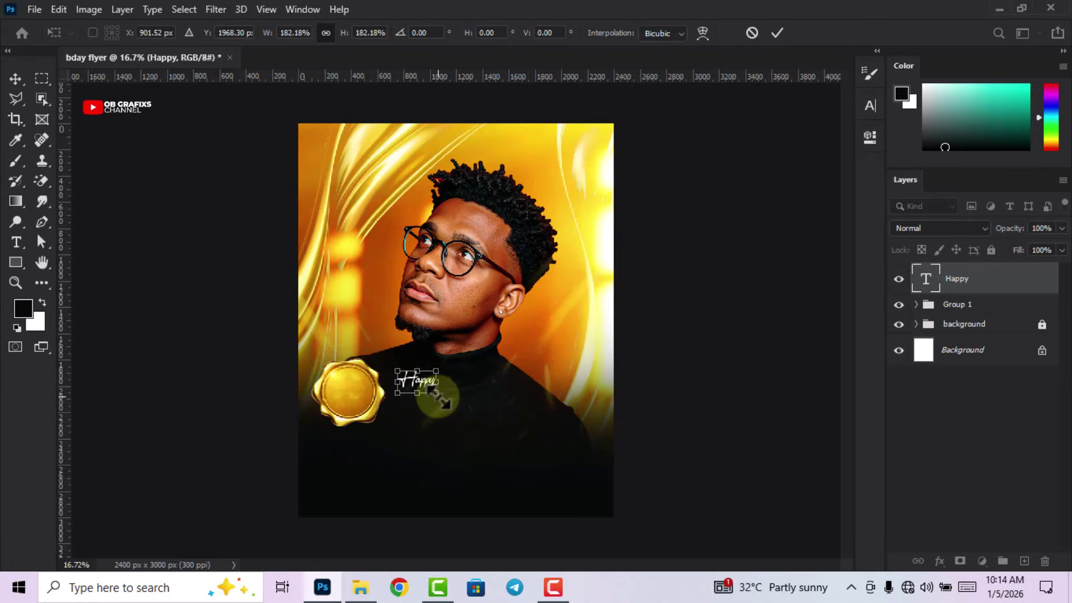
left_click_drag(439, 396, 452, 408)
left_click(778, 33)
left_click_drag(726, 357, 711, 378)
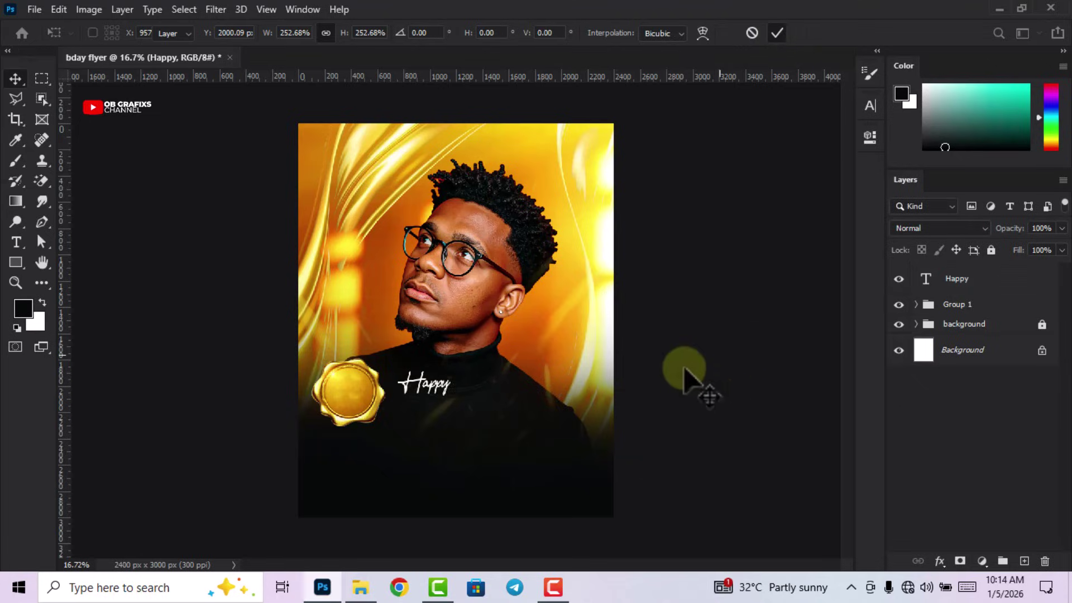
left_click_drag(426, 386, 453, 421)
key("ctrl+t")
left_click(777, 32)
left_click(618, 445)
Duplicate the Happy layer and place the copy just beneath it
left_click(910, 274)
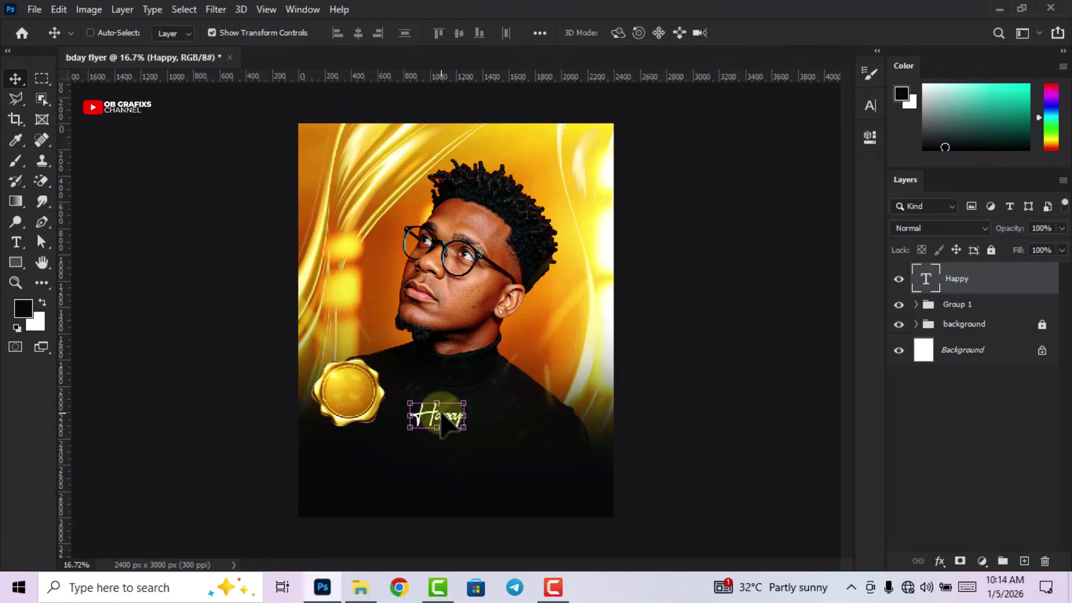
key("ctrl+j")
left_click_drag(441, 416, 441, 453)
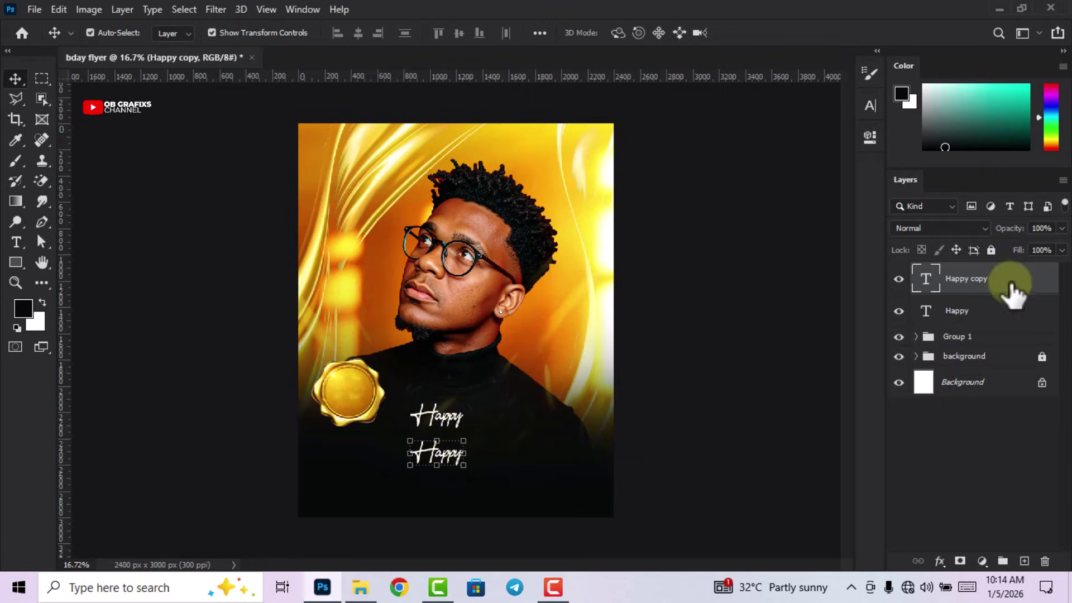
Change the copied Happy text to 'Birthday' and enlarge it to about 143%
double_click(926, 280)
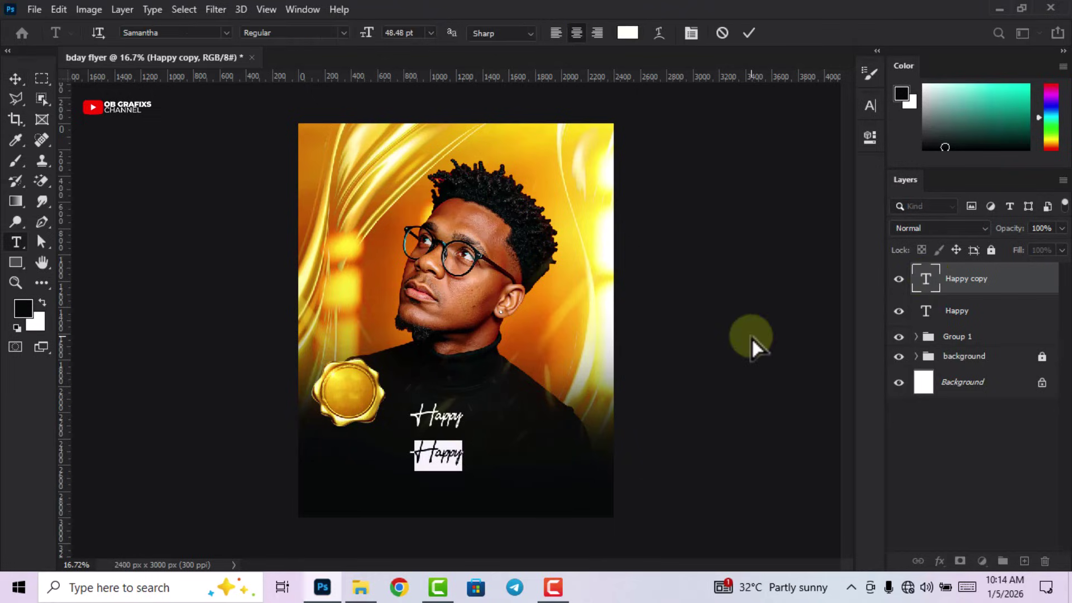
type("12")
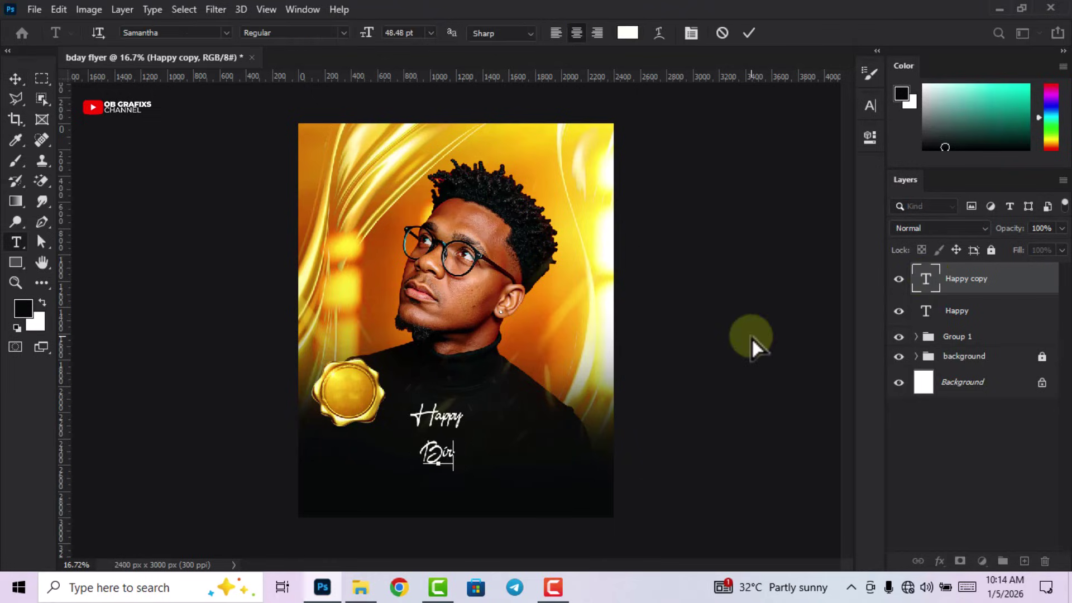
type("rthday")
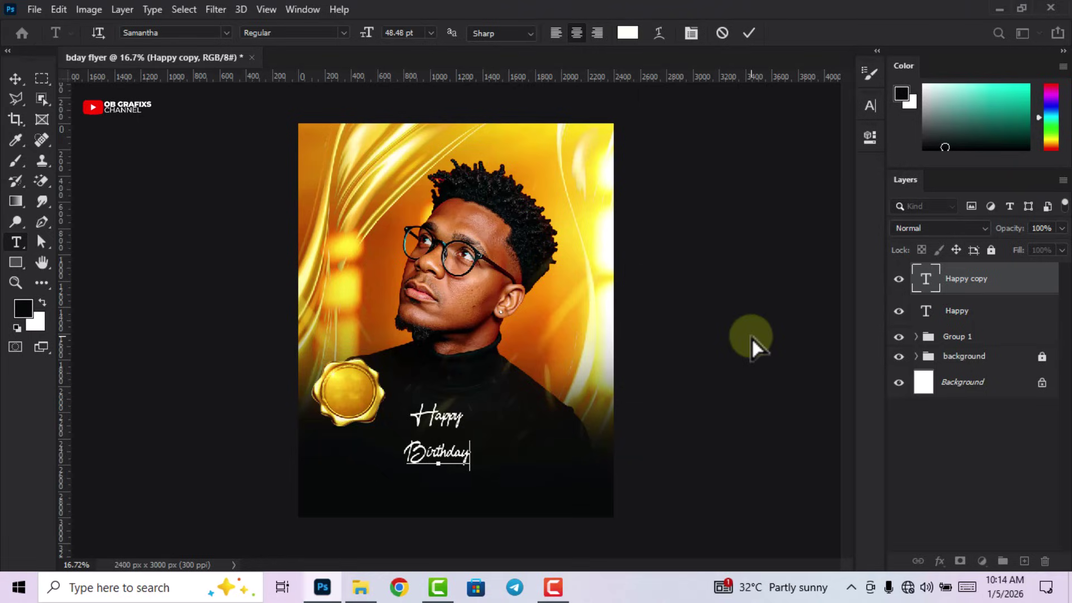
left_click(749, 33)
key("v")
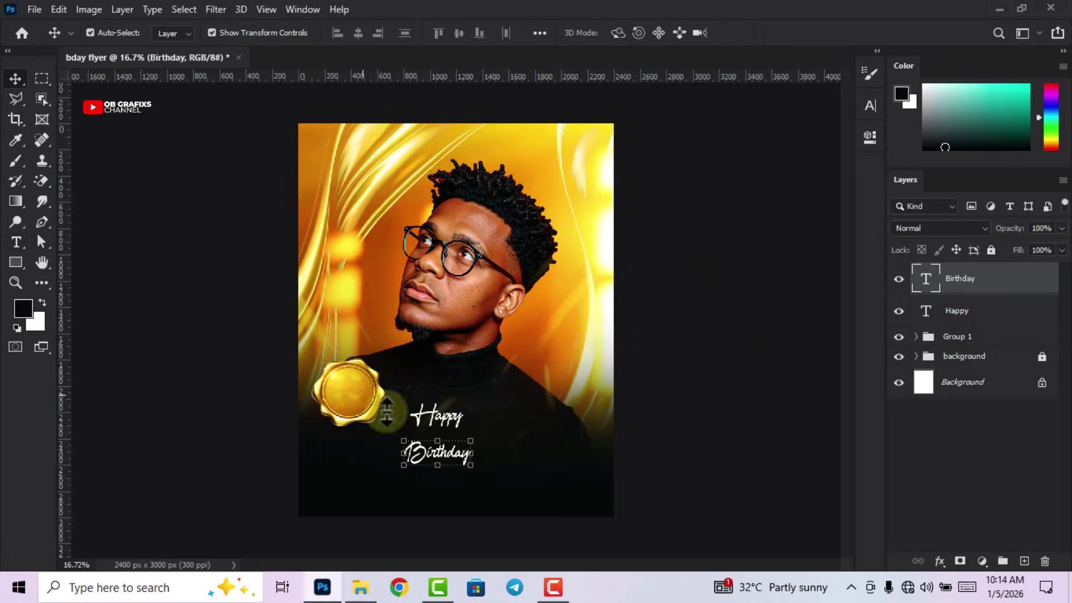
left_click(443, 446)
left_click_drag(443, 441, 440, 428)
left_click(777, 33)
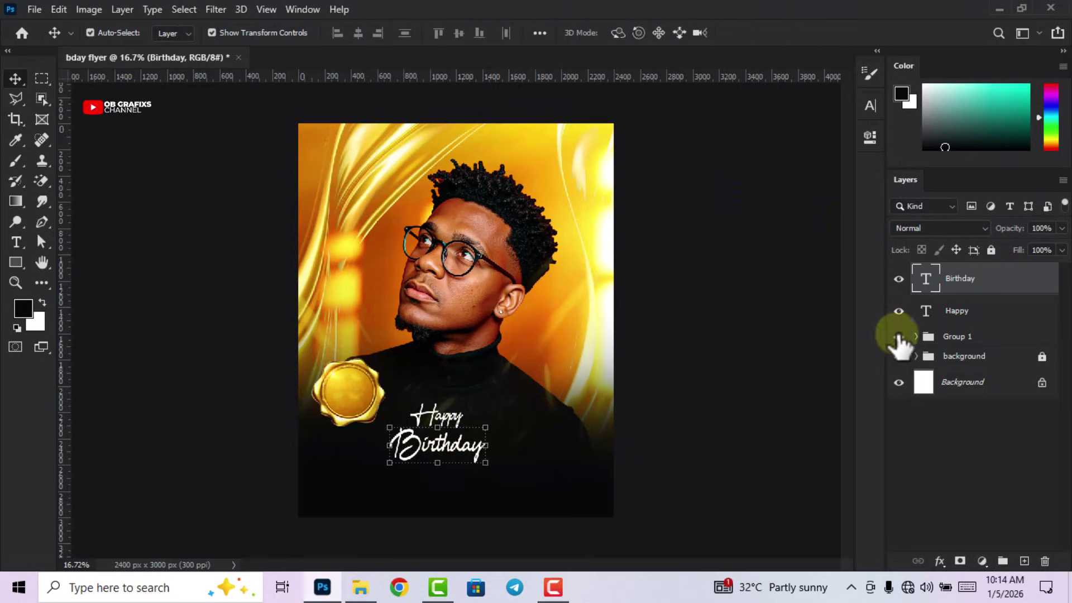
Set the Birthday text in The Blacklist font
double_click(925, 279)
left_click(869, 108)
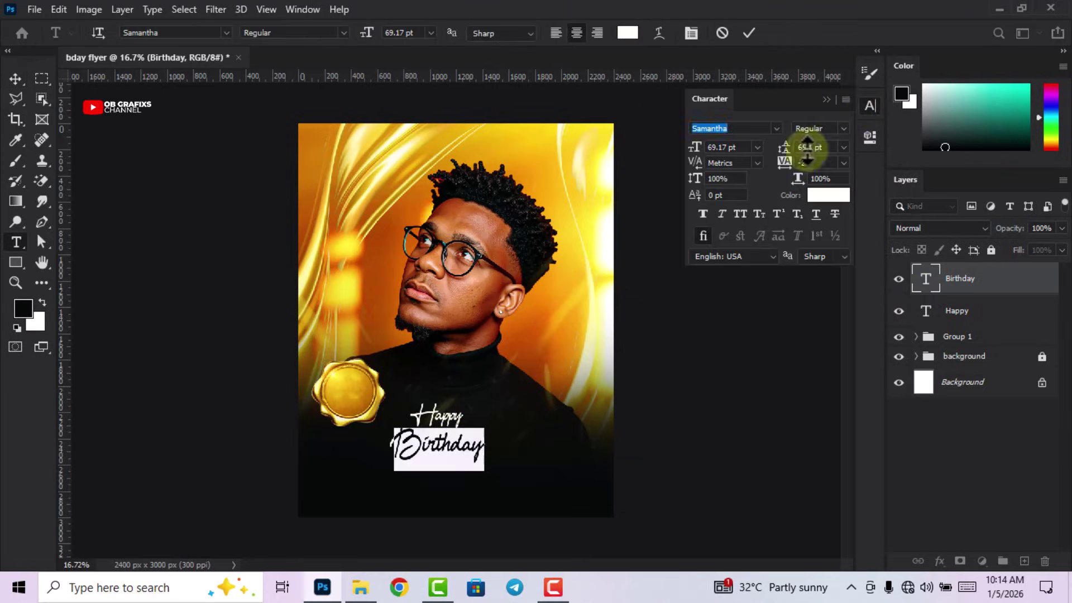
left_click(776, 129)
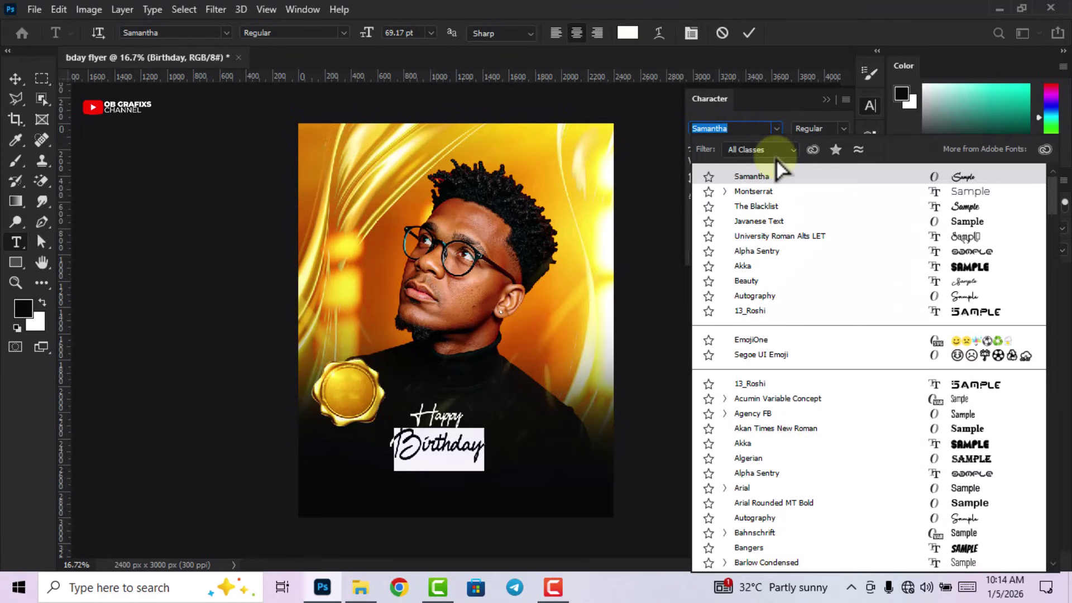
left_click(789, 207)
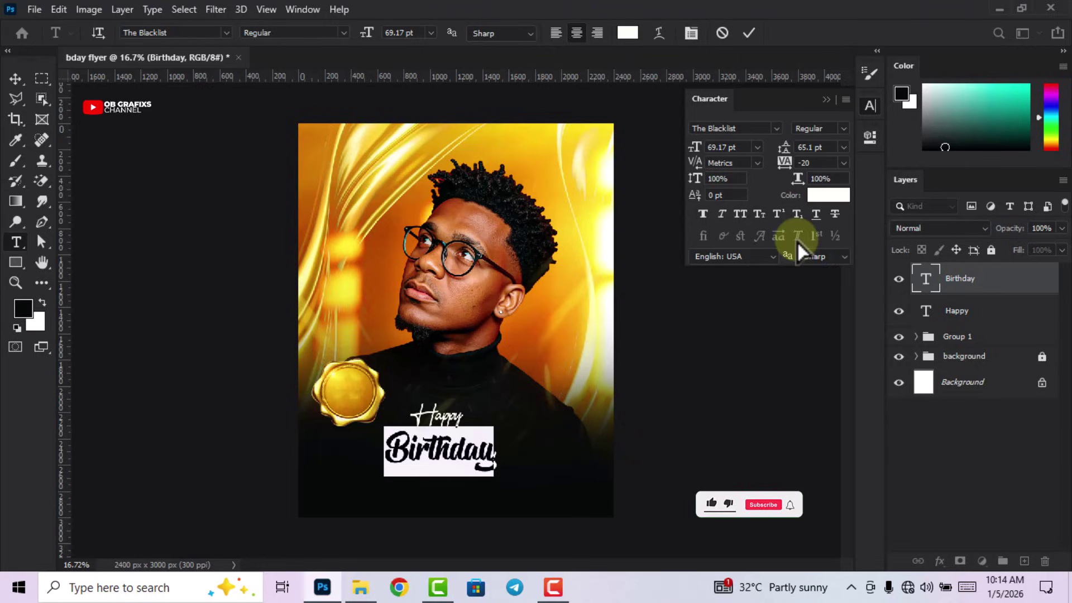
left_click(749, 33)
key("v")
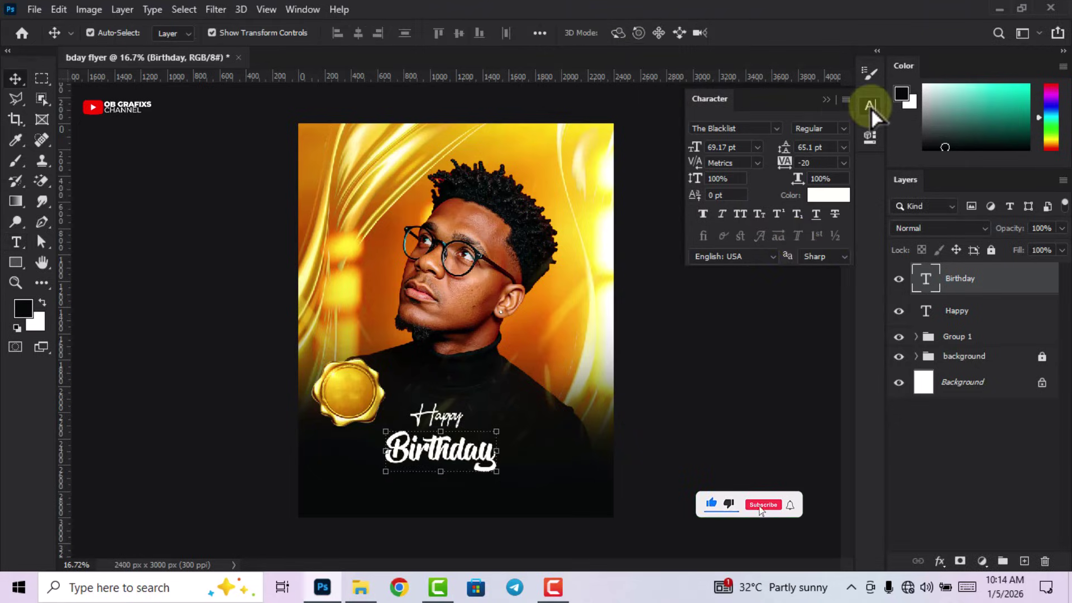
left_click(870, 106)
left_click(670, 271)
Nudge Happy and Birthday so Birthday sits centred beneath Happy
scroll(471, 467, "down", 2)
scroll(454, 454, "up", 2)
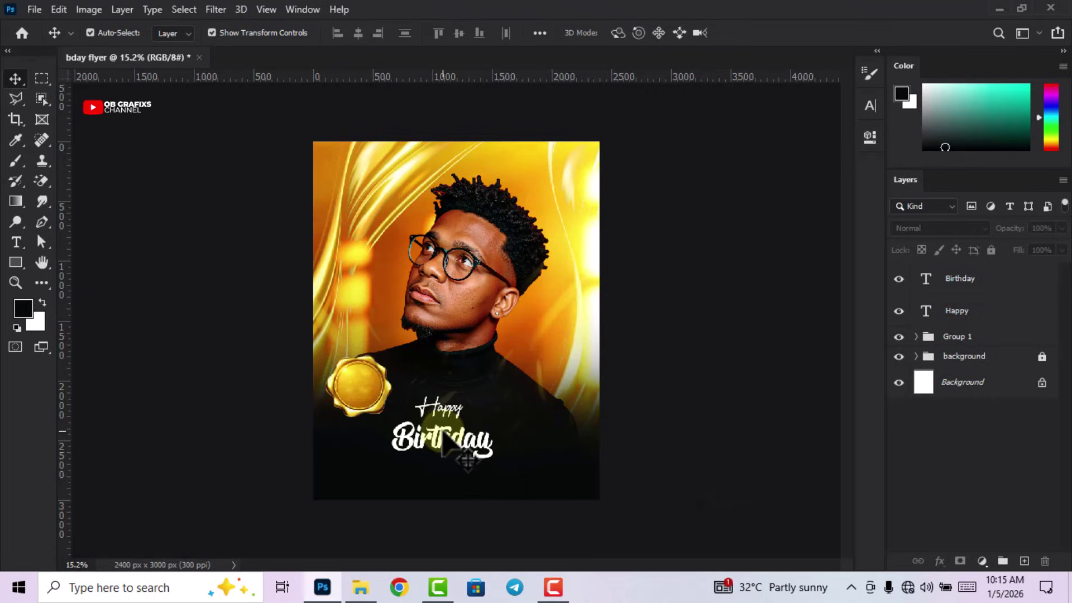
scroll(447, 442, "up", 1)
left_click_drag(449, 439, 450, 440)
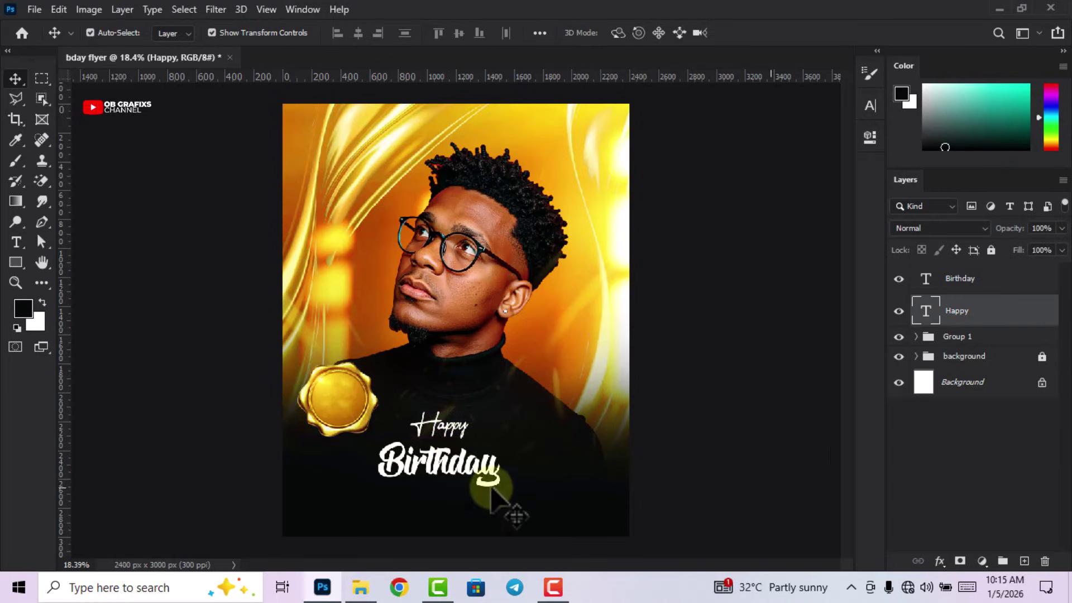
scroll(467, 475, "up", 1)
left_click(455, 475)
left_click_drag(452, 468, 452, 467)
scroll(737, 404, "down", 2)
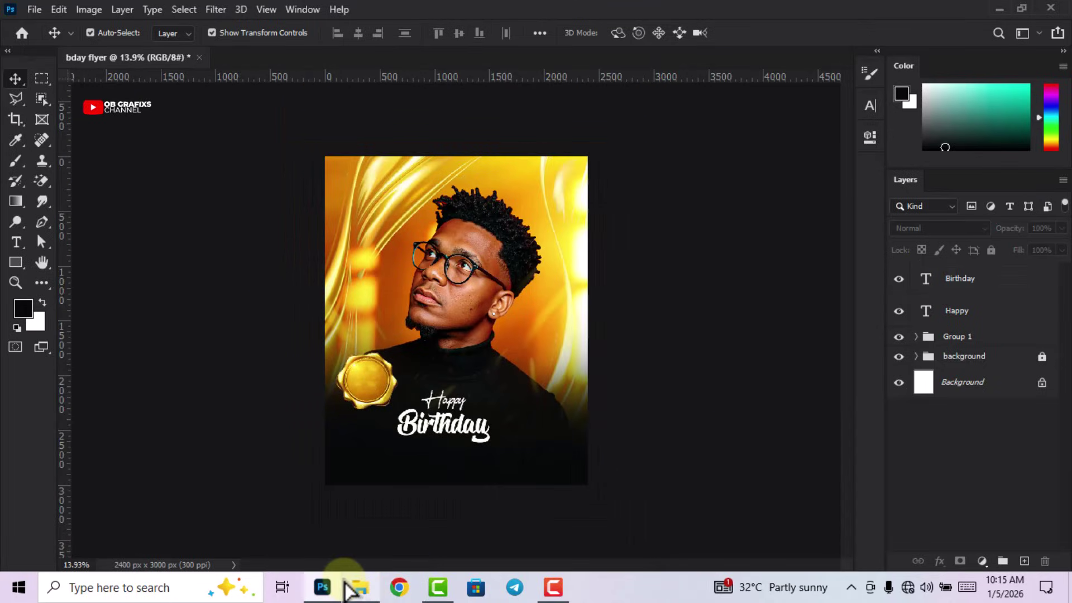
scroll(539, 455, "up", 1)
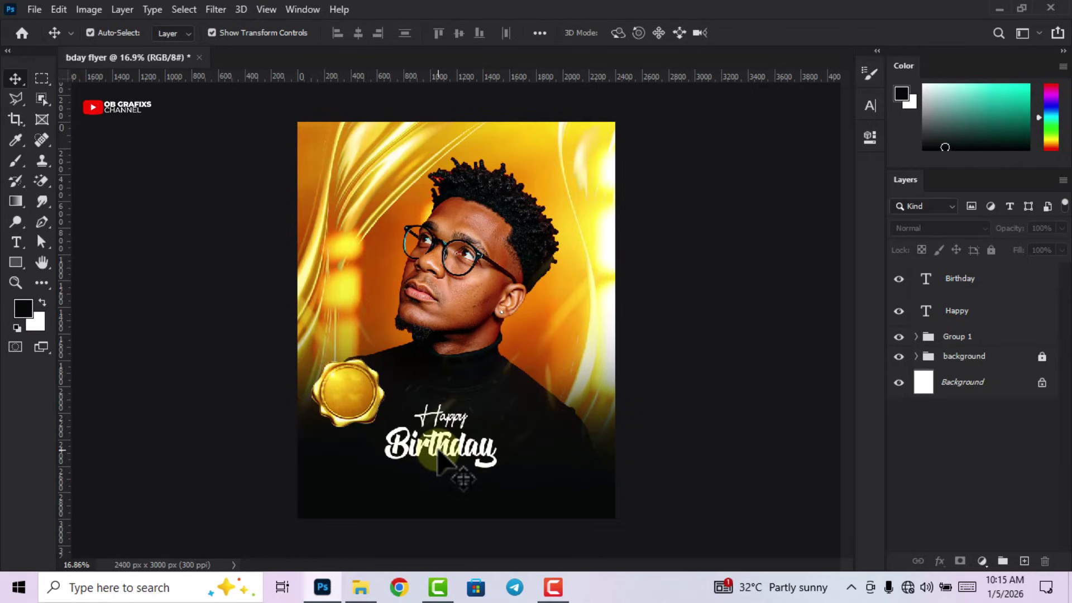
Add an uppercase subtitle line just beneath the Birthday title
left_click(16, 242)
left_click(399, 496)
type("CELEBRATING SUNOLA 2")
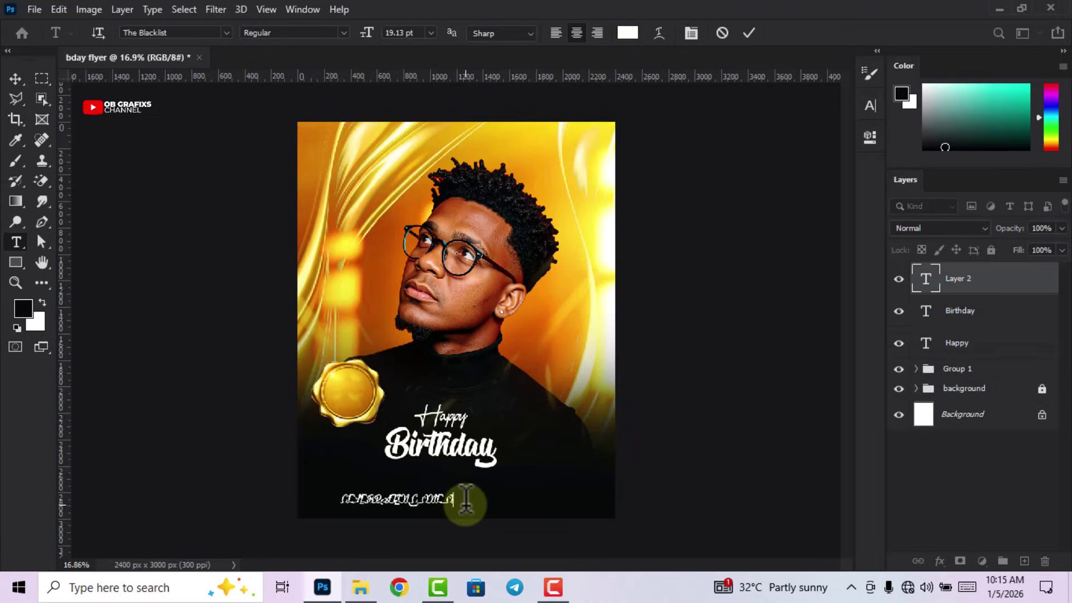
type("5TH BIRTH")
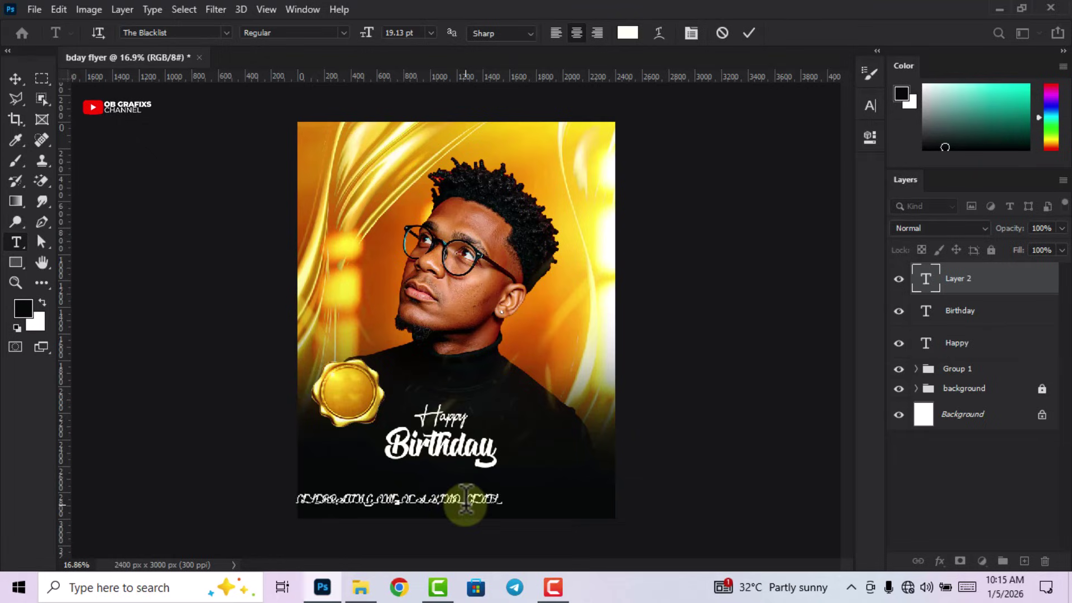
type("AN")
left_click(749, 33)
key("v")
left_click_drag(430, 507, 479, 497)
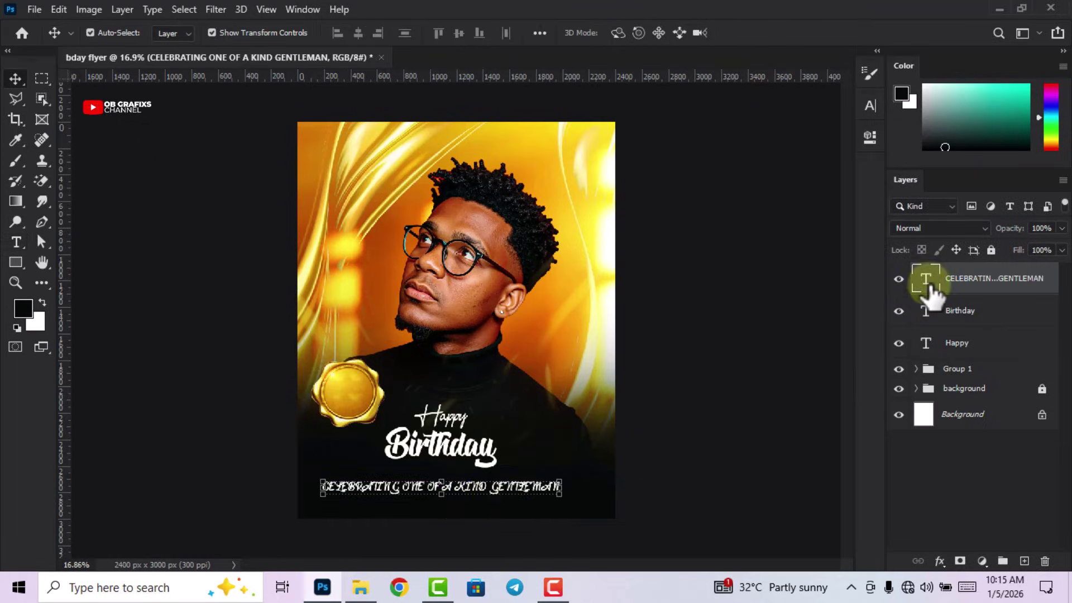
Format the subtitle in Montserrat, 10 pt, with tracking widened to 260
double_click(926, 279)
left_click(871, 106)
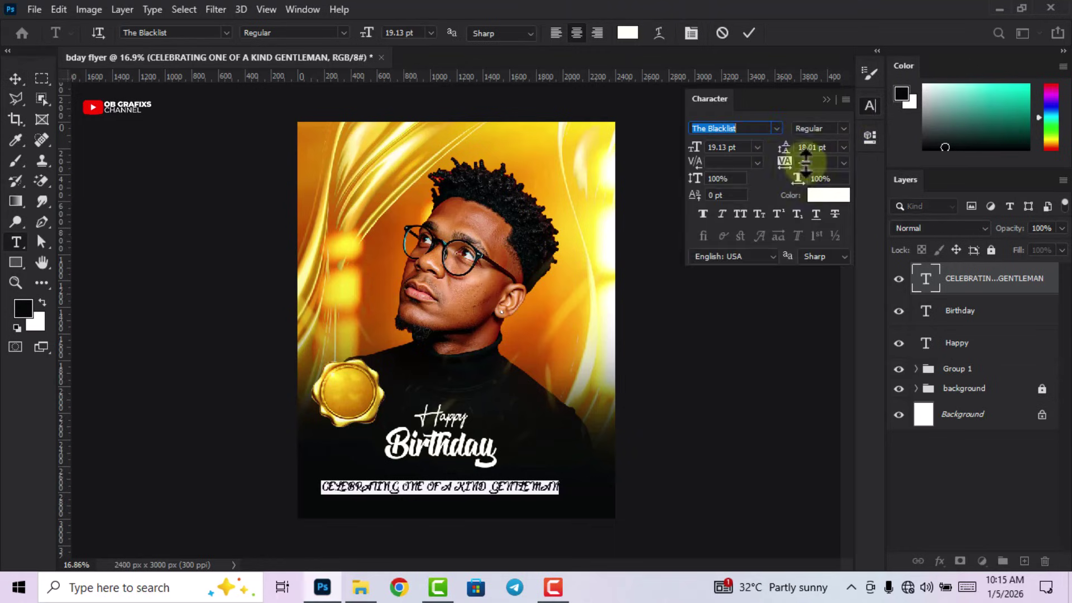
left_click(776, 129)
left_click(788, 207)
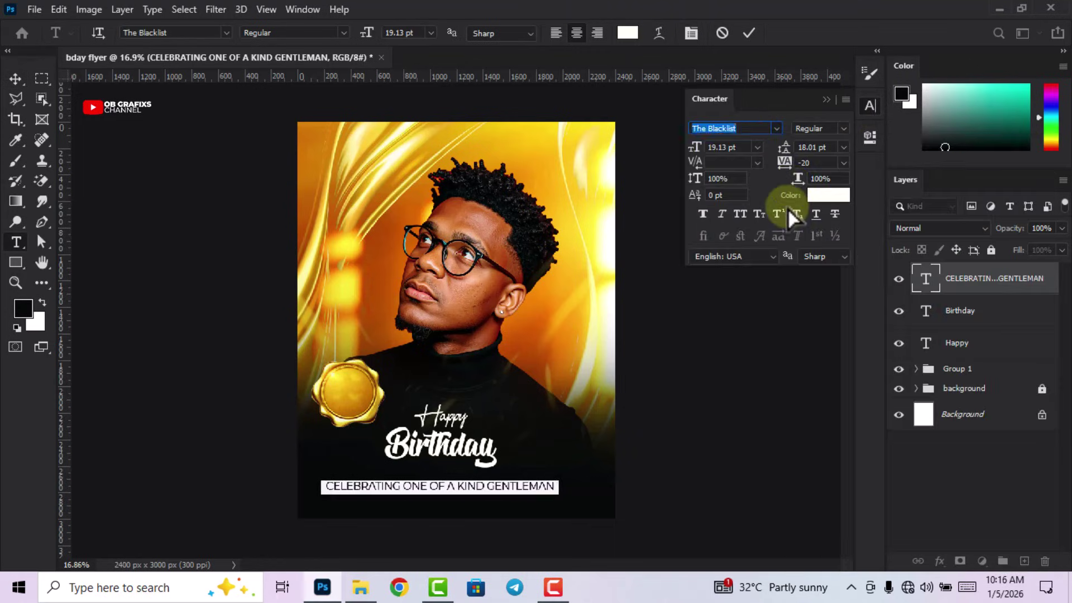
left_click(705, 148)
key("Down")
key("Down")
key("Down")
key("Down")
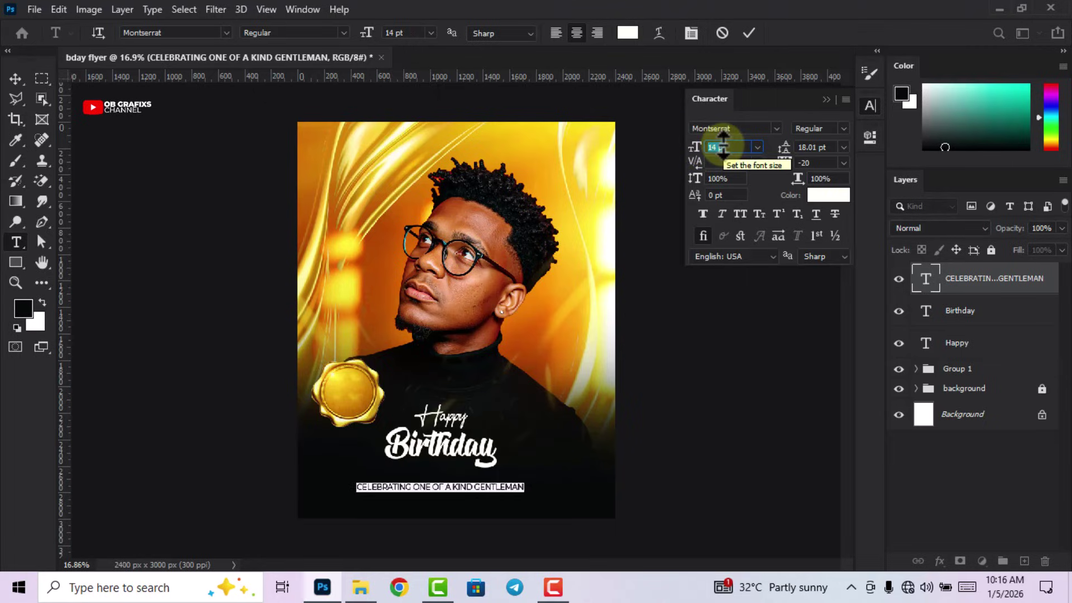
key("Down")
key("Down")
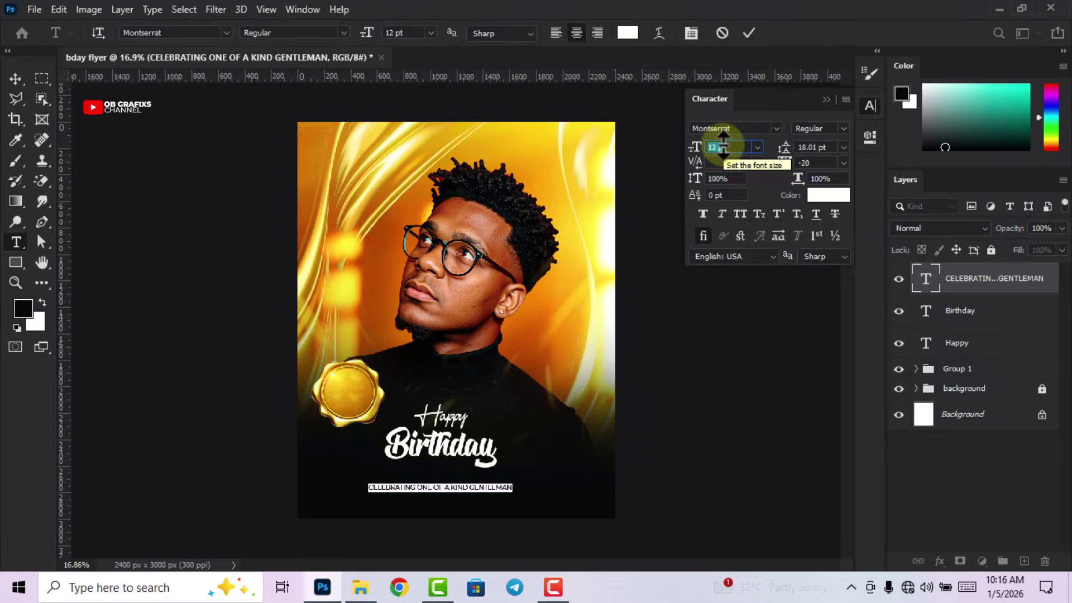
left_click(780, 162)
left_click_drag(781, 162, 807, 159)
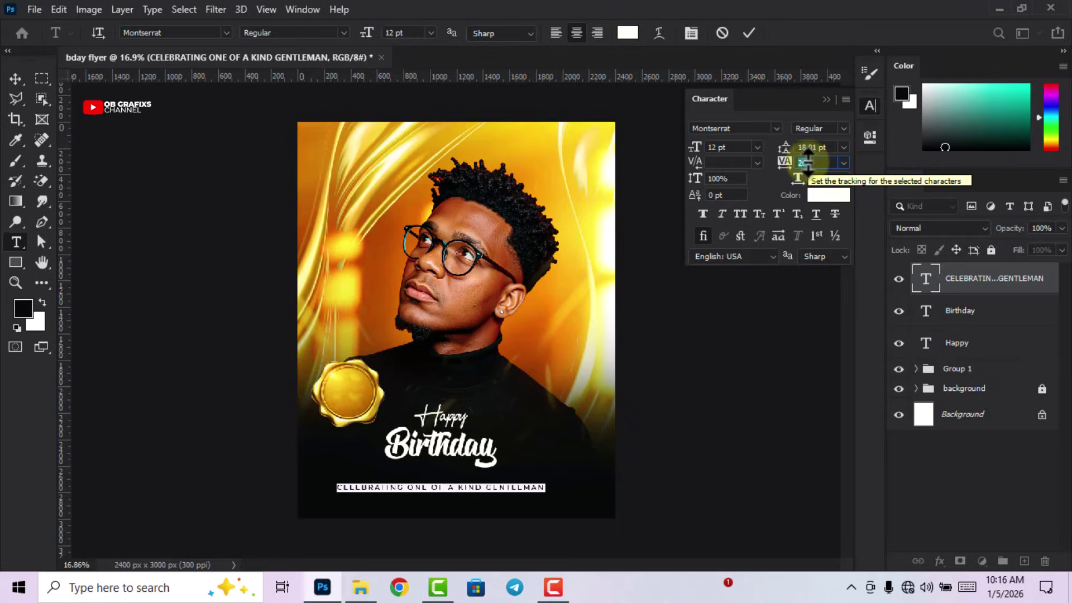
left_click(722, 149)
key("Down")
key("Down")
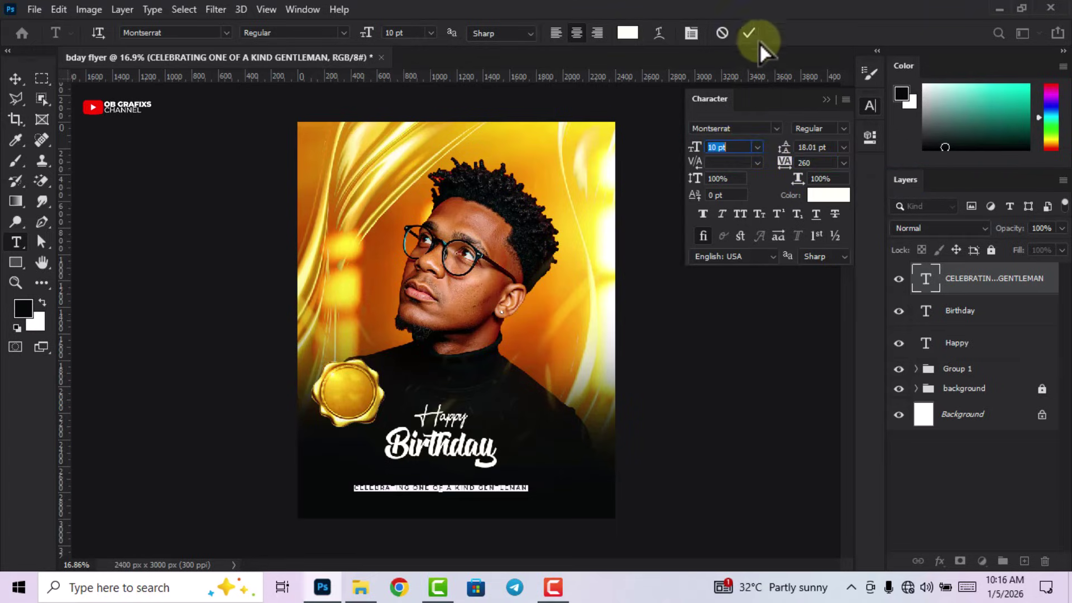
left_click(750, 33)
Move the subtitle up slightly into place under Birthday
key("v")
left_click(870, 106)
left_click(749, 326)
scroll(452, 516, "up", 2)
left_click_drag(449, 510, 449, 492)
scroll(449, 492, "down", 3)
left_click(397, 512)
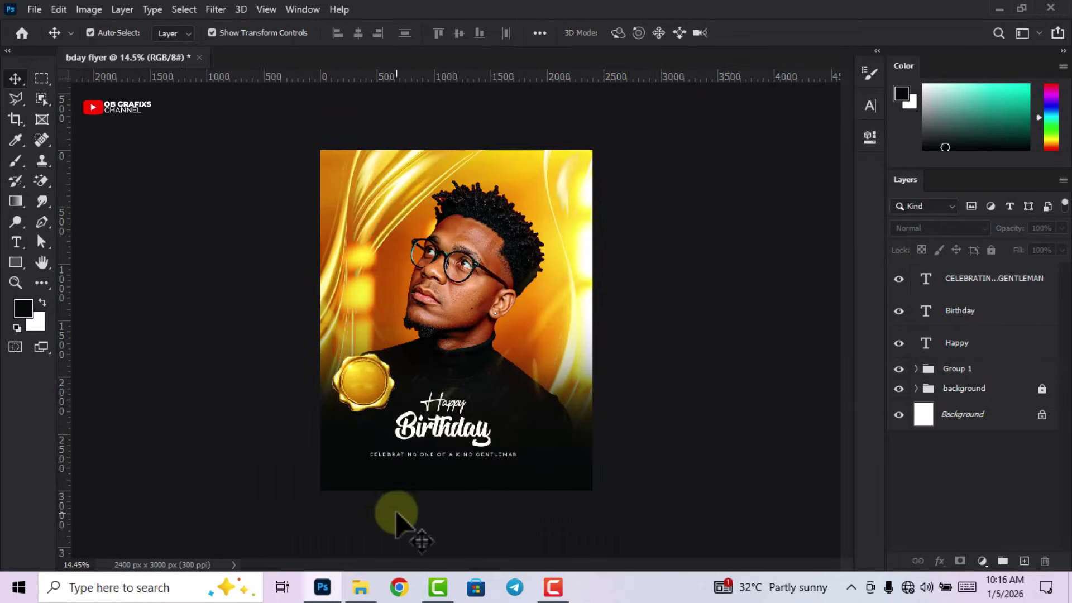
scroll(397, 513, "up", 1)
scroll(397, 513, "up", 1)
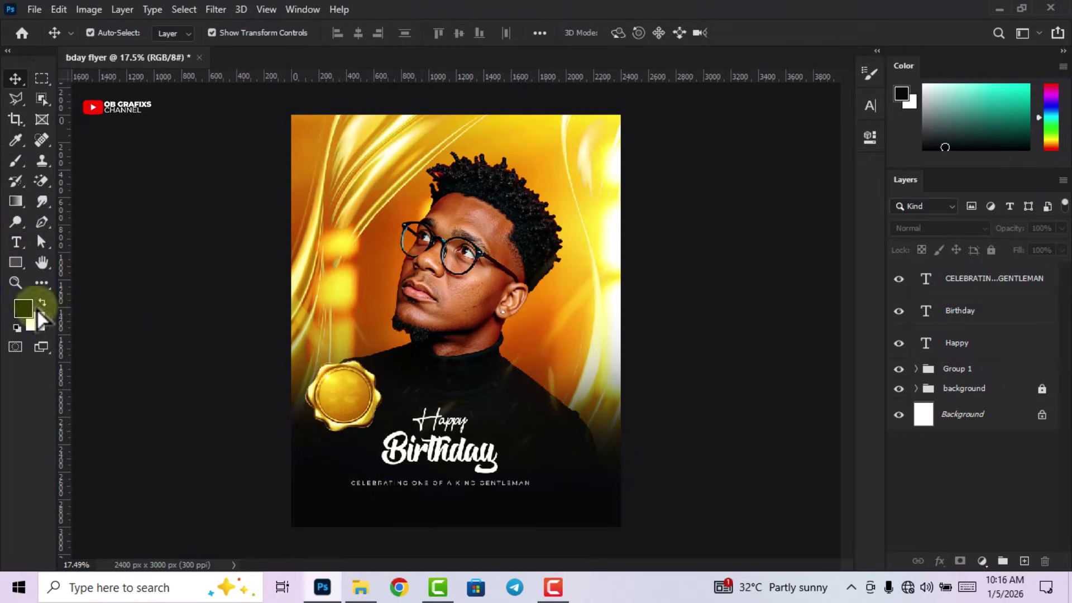
Add MORE GRACE text in Montserrat Black with letter spacing 20
left_click(15, 242)
left_click(371, 285)
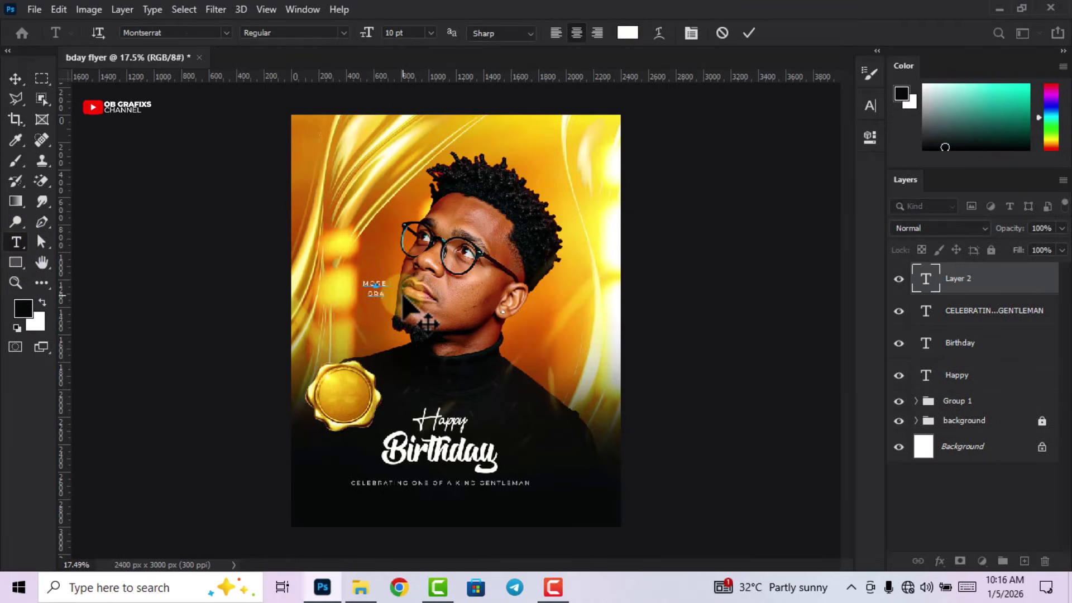
key("ctrl+a")
key("ctrl+shift+period")
key("ctrl+shift+period")
key("ctrl+shift+period")
key("ctrl+shift+period")
left_click(870, 105)
left_click(810, 163)
type("20")
key("Return")
left_click(820, 129)
left_click(849, 354)
left_click(870, 105)
Place MORE GRACE on the gold seal and colour it dark brown 350d01
scroll(424, 269, "up", 1)
left_click_drag(366, 291, 343, 429)
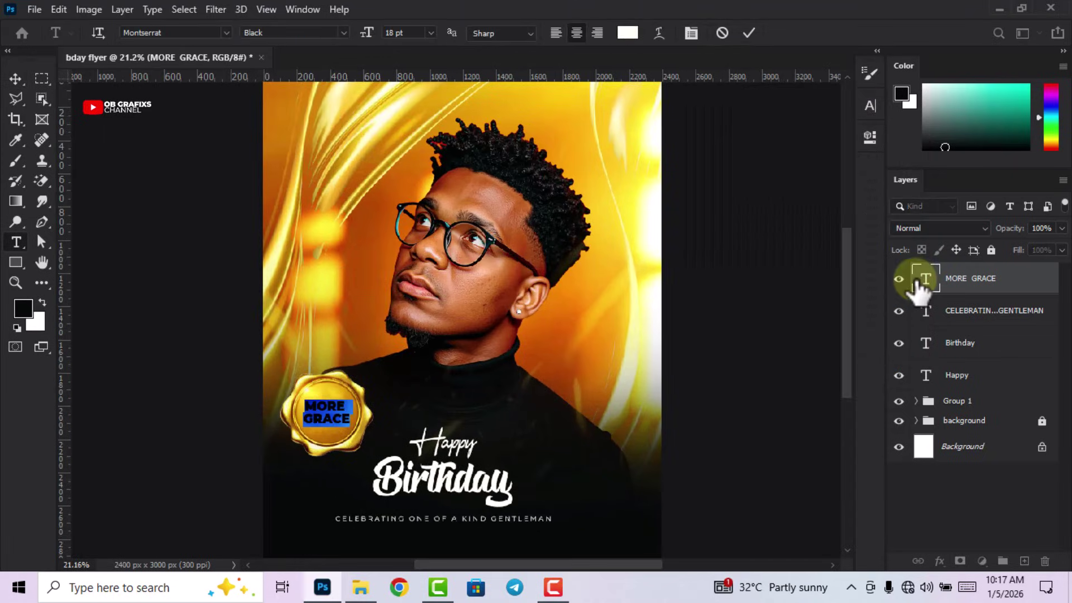
left_click(627, 32)
left_click(574, 327)
mouse_move(845, 455)
left_mouse_down()
mouse_move(845, 466)
mouse_move(853, 458)
left_mouse_up()
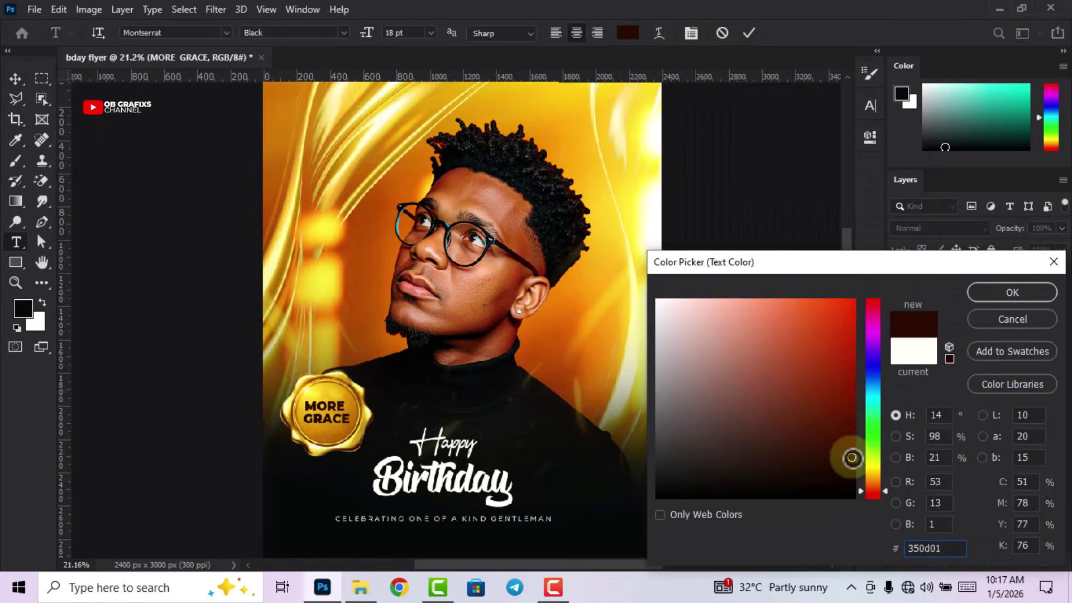
key("Return")
key("ctrl+Return")
Duplicate MORE GRACE beside the shoulder and change the copy to 'BIG OG'
key("v")
left_click_drag(333, 429, 358, 413)
double_click(927, 279)
type("BIG OG")
key("ctrl+Return")
key("v")
Set BIG OG's leading to 15 and nudge it into place beside the shoulder
double_click(927, 279)
left_click(870, 106)
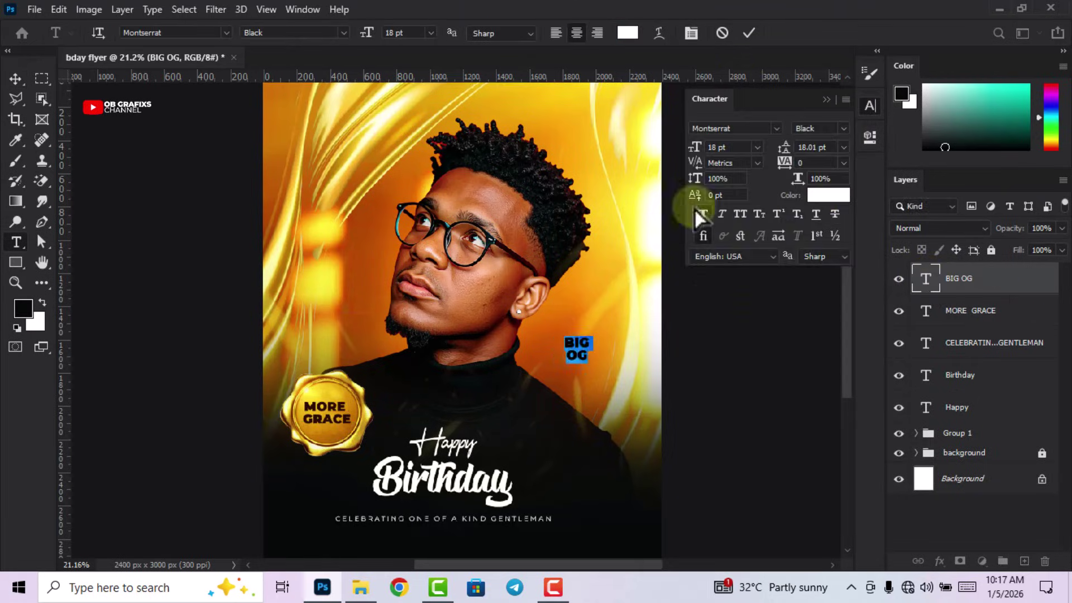
double_click(813, 147)
type("15")
key("Return")
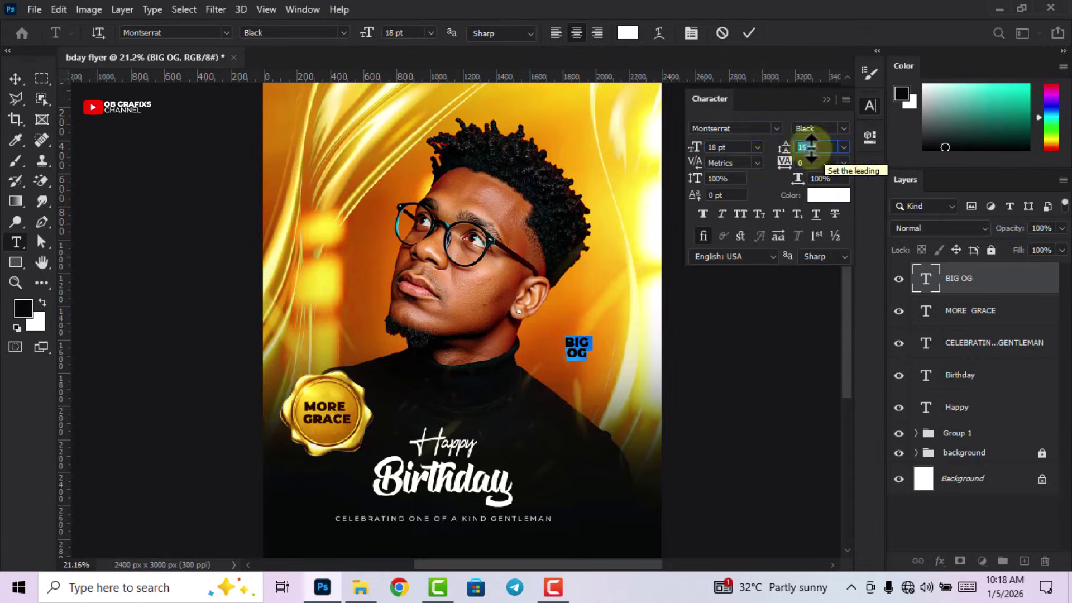
key("ctrl+Return")
key("v")
left_click_drag(584, 352, 570, 360)
left_click(712, 330)
key("ctrl+minus")
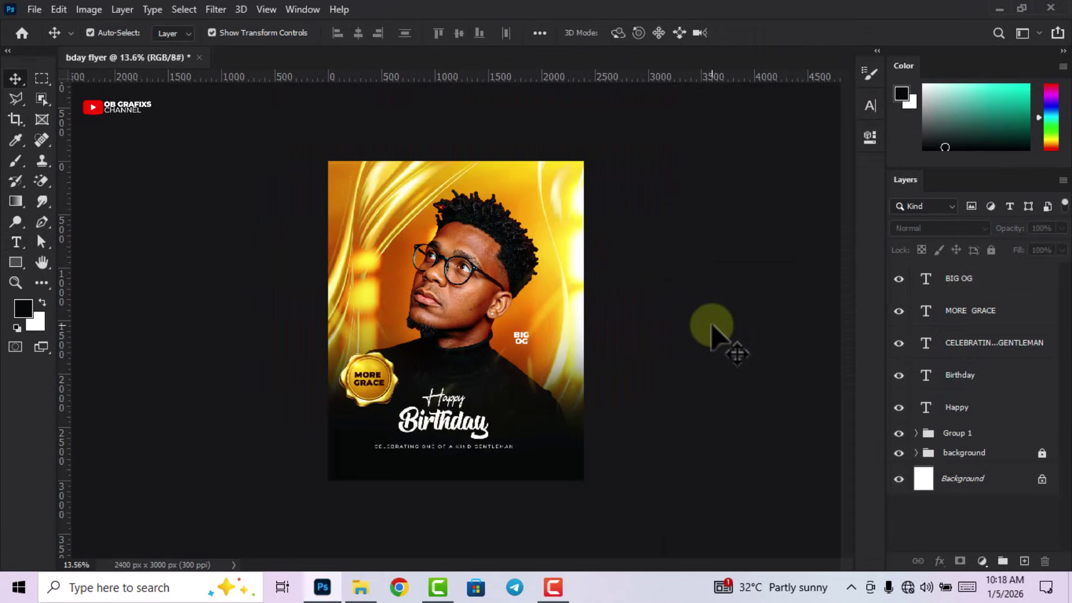
key("ctrl+plus")
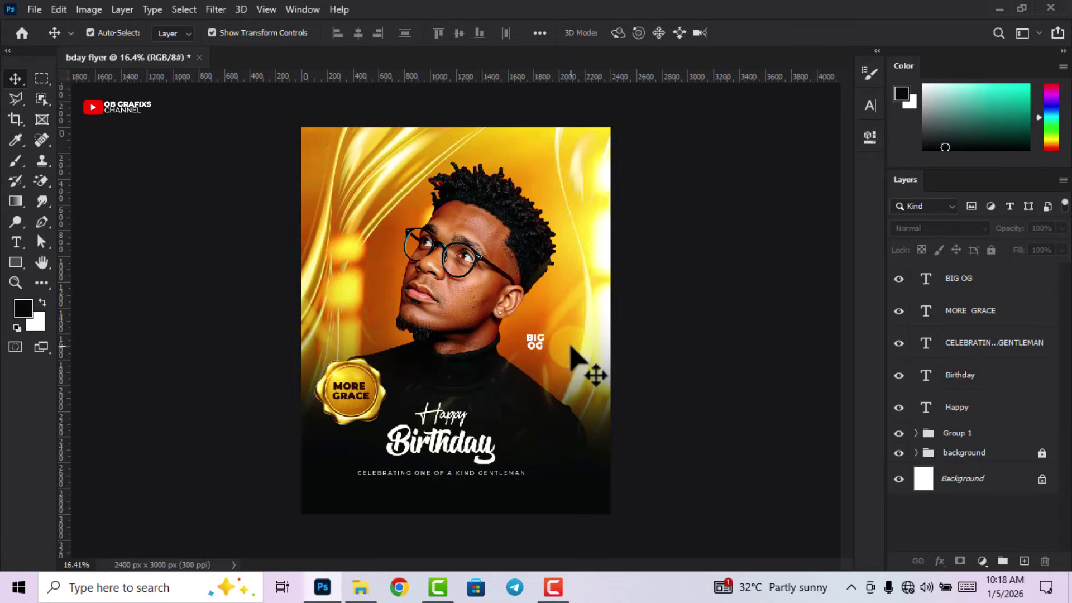
left_click(960, 411)
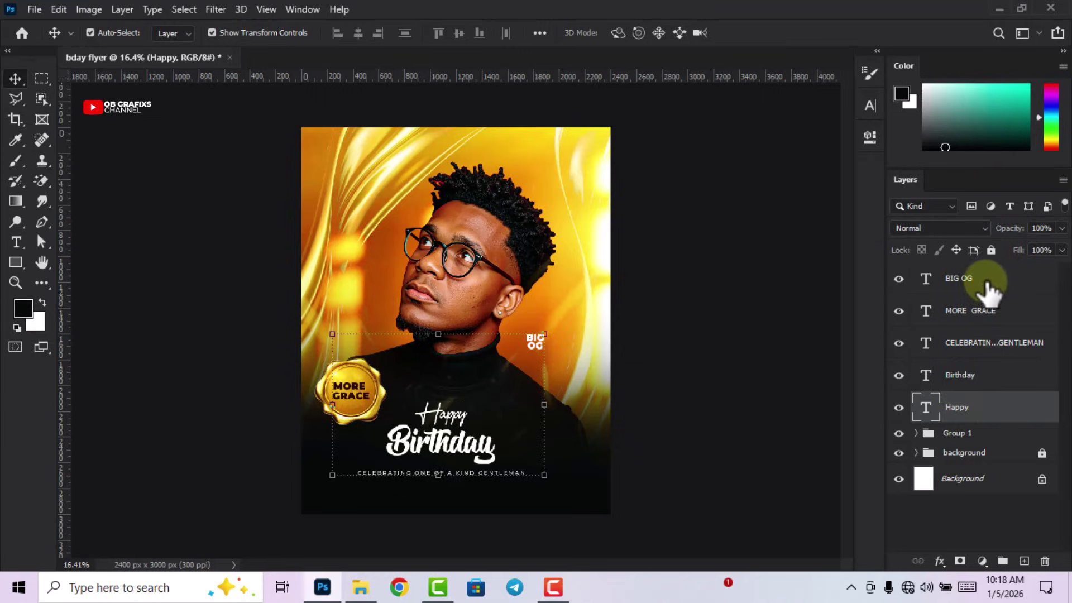
Group the five text layers and name the group TEXTS
left_click(965, 278, "shift")
left_click(1002, 561)
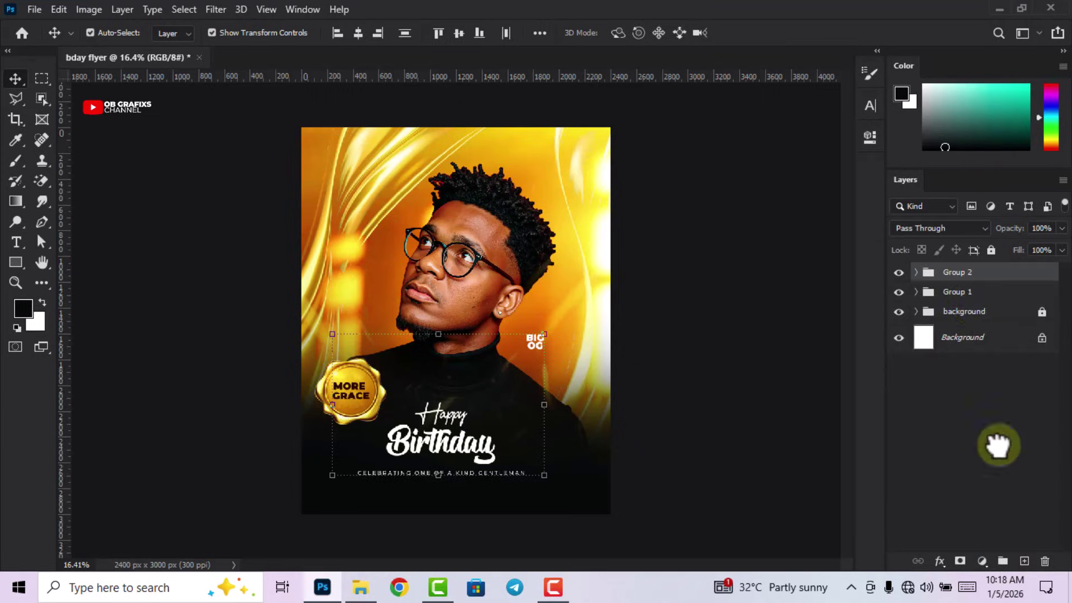
double_click(959, 273)
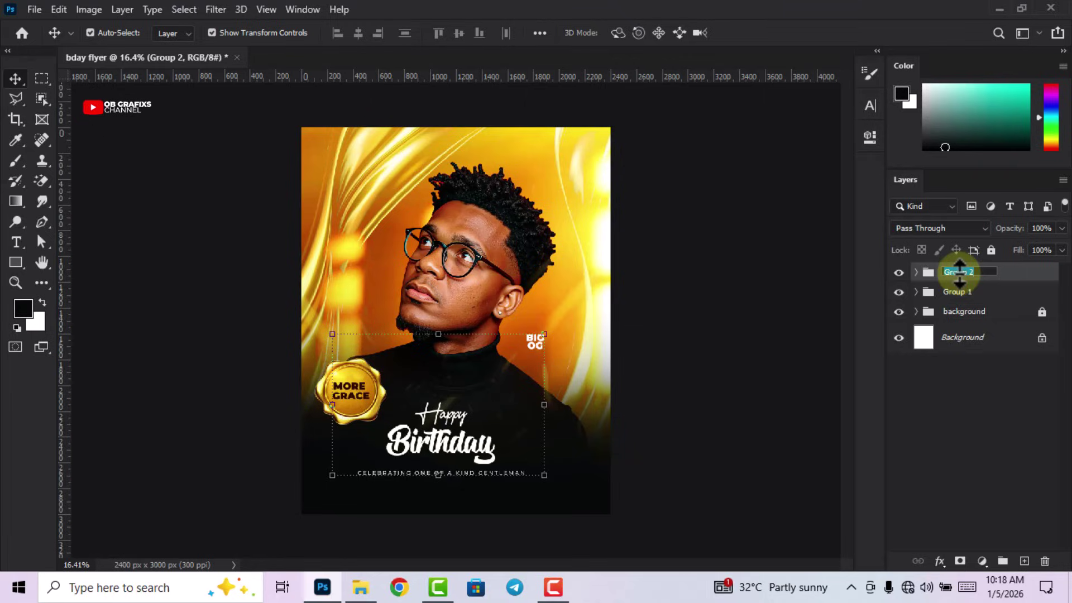
type("TEX")
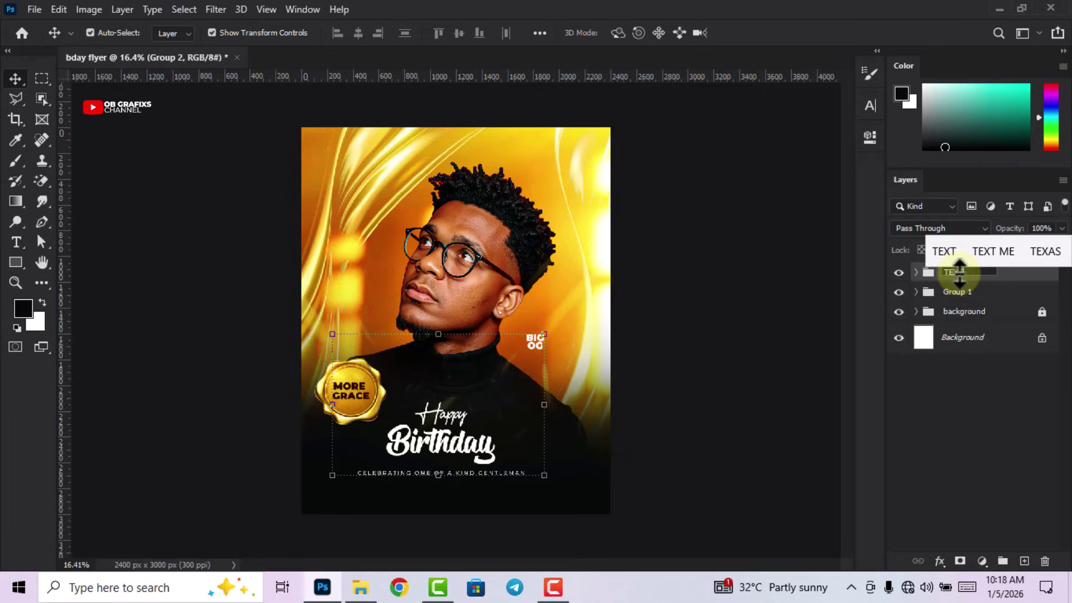
type("TS")
key("Return")
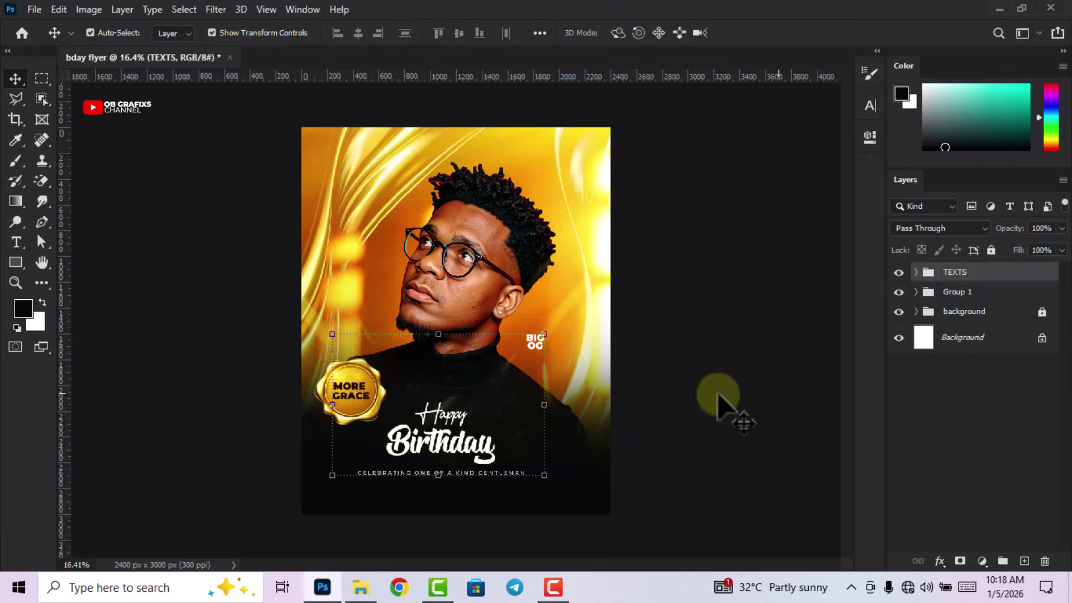
Select the man's portrait layer
left_click(626, 397)
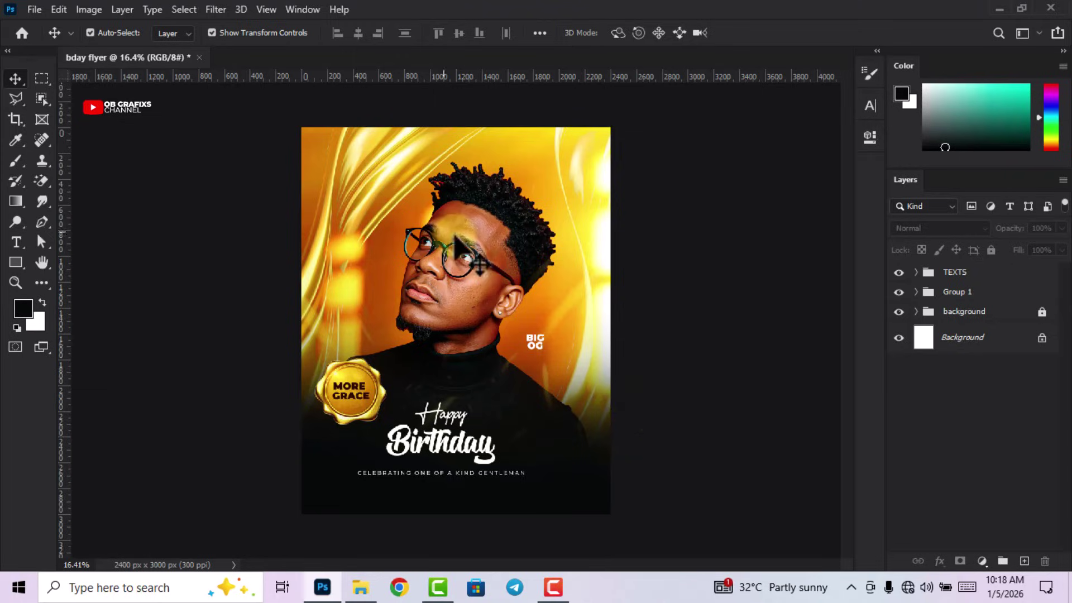
left_click(493, 243)
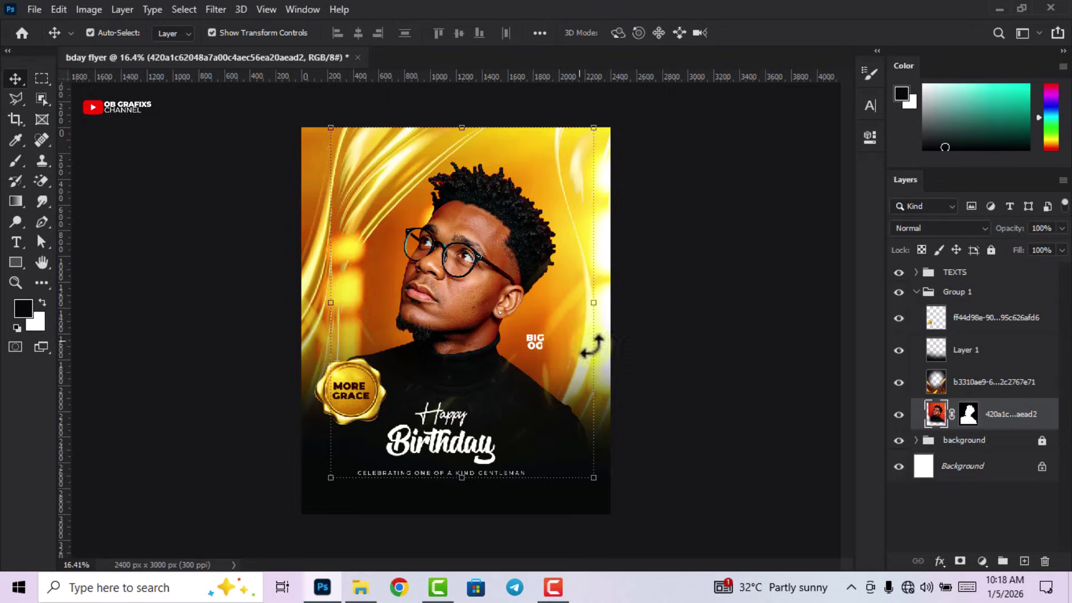
left_click(478, 263)
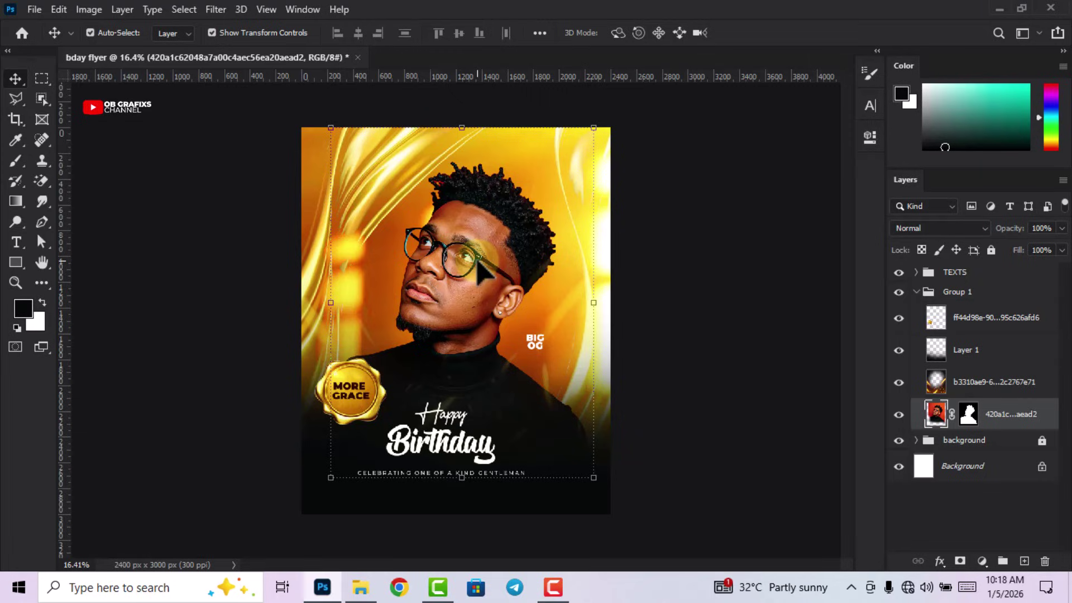
Convert the portrait to a smart object and add a Black & White adjustment
right_click(992, 416)
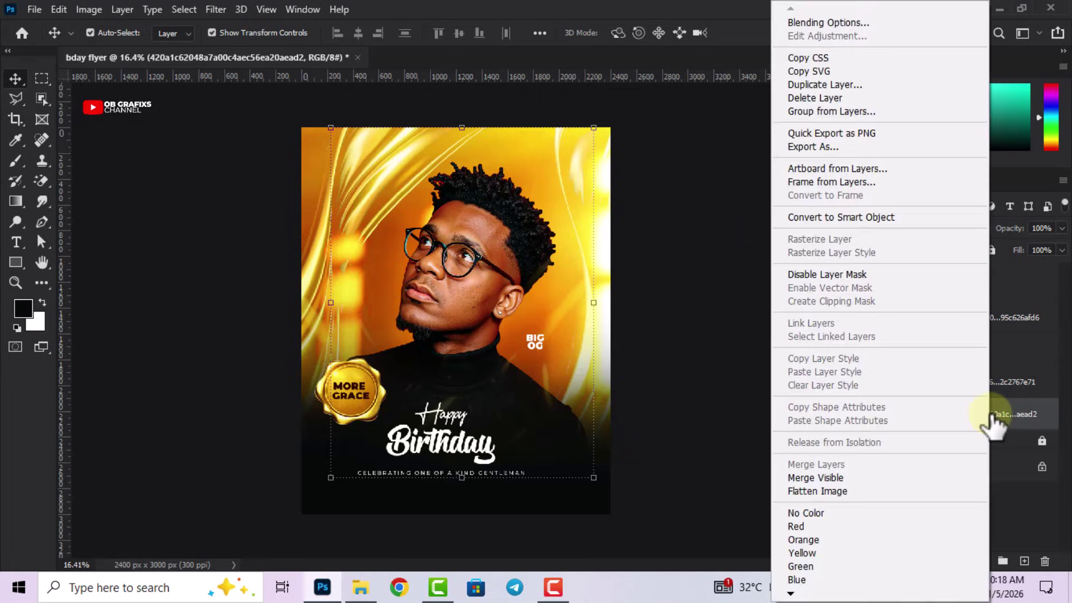
left_click(839, 217)
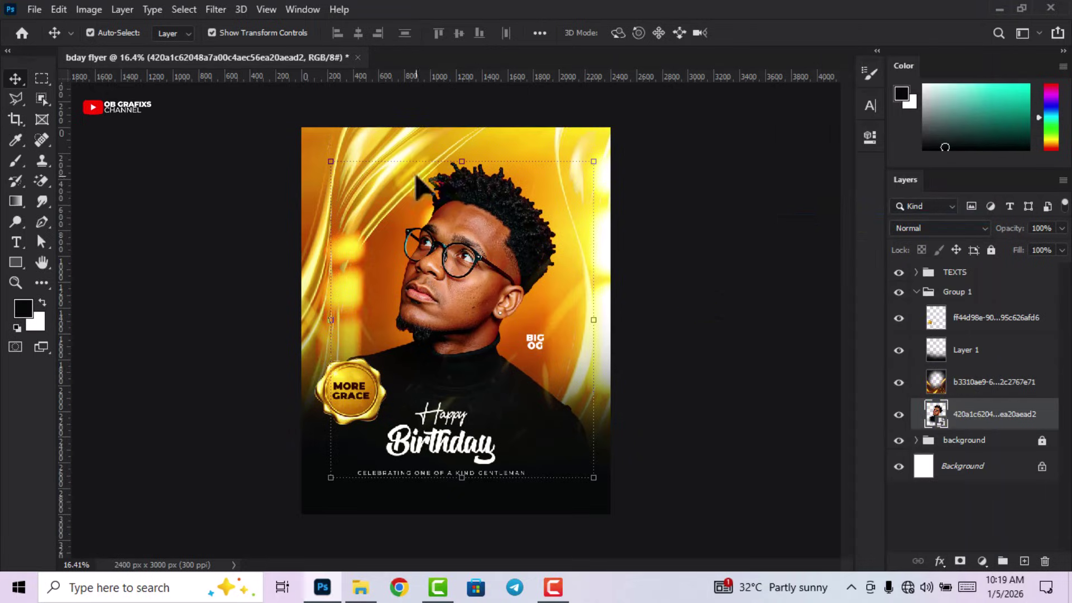
left_click(89, 10)
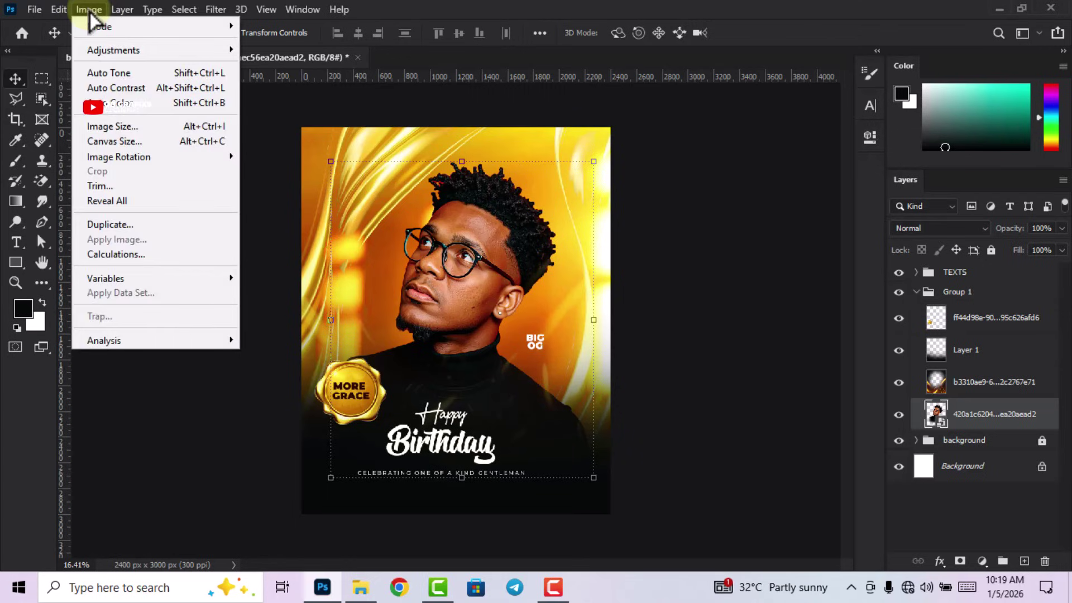
mouse_move(137, 51)
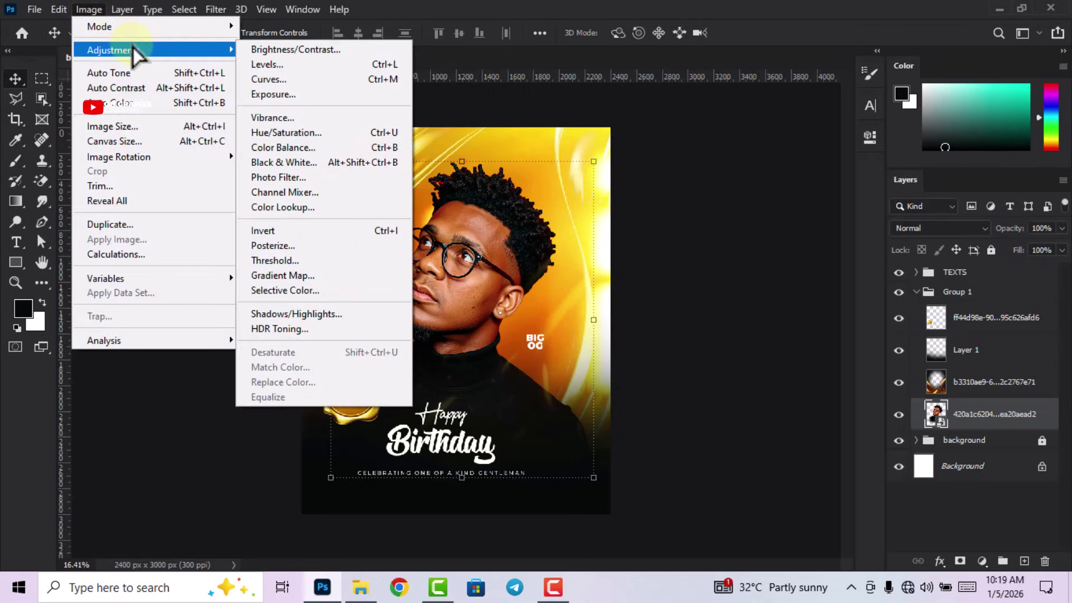
left_click(331, 163)
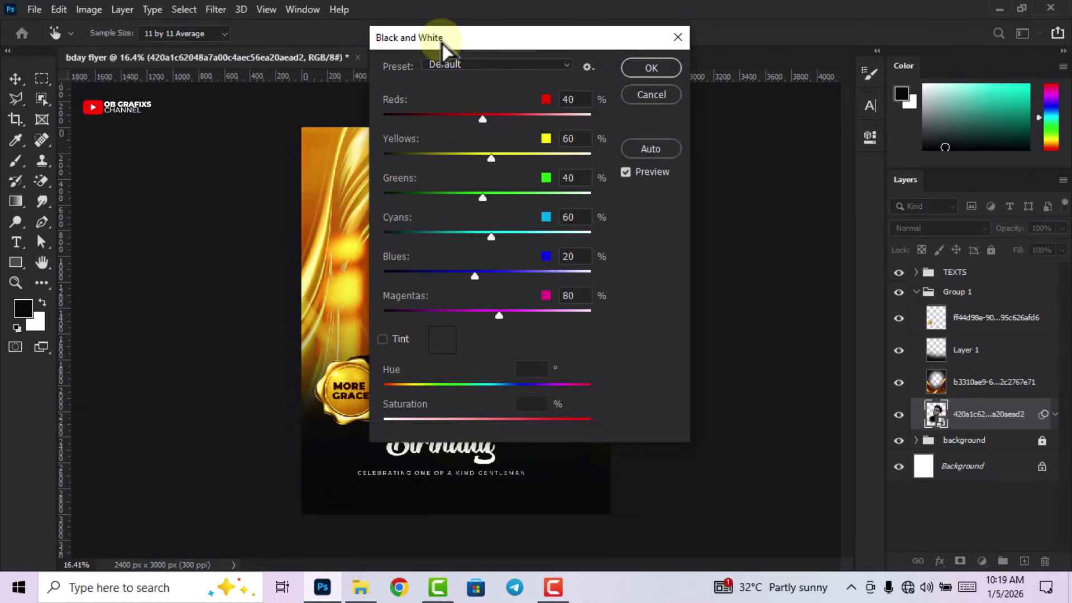
Enable Tint with the e1d3b3 sepia colour
left_click_drag(443, 43, 655, 59)
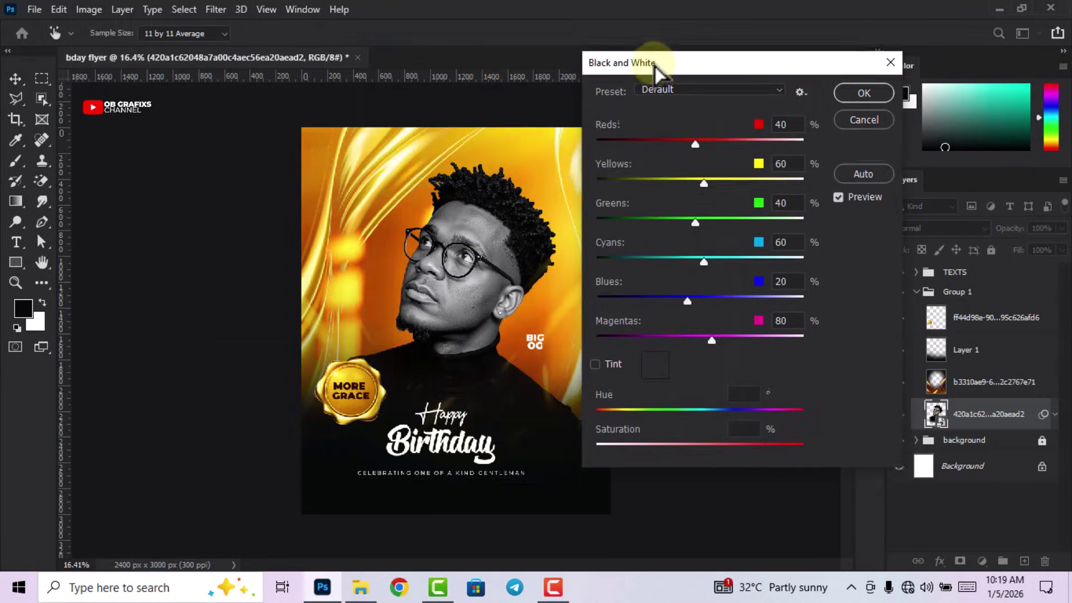
left_click(595, 355)
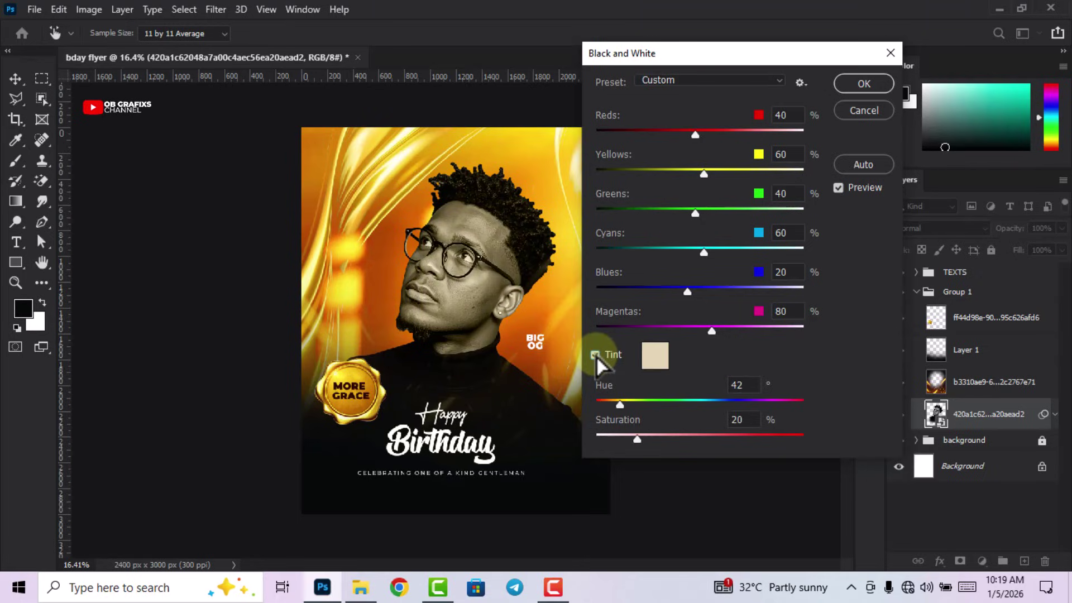
left_click(655, 356)
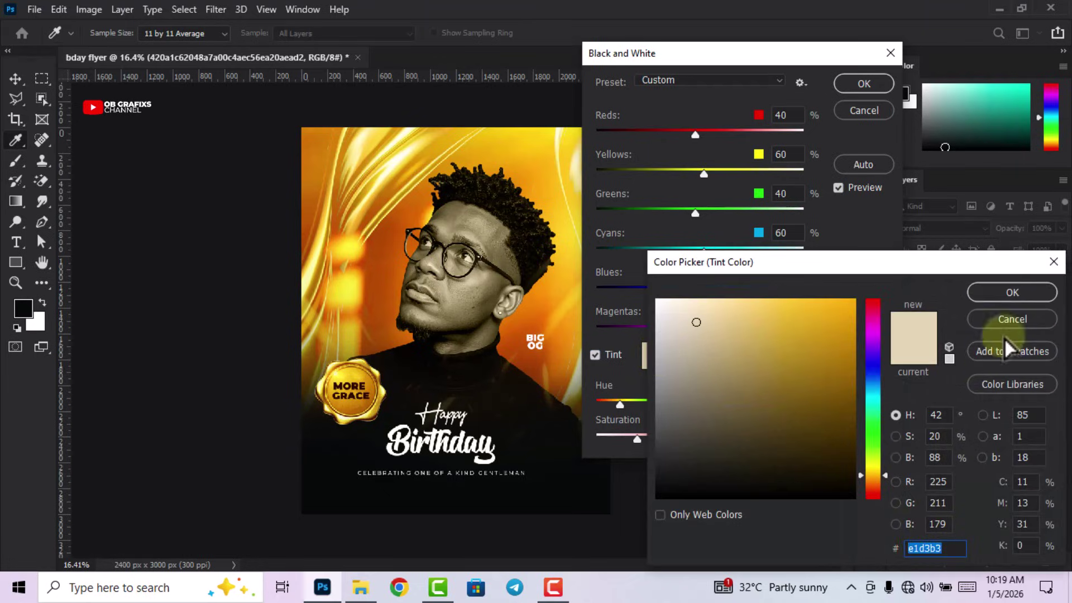
left_click(1012, 292)
left_click_drag(746, 66, 706, 87)
Set Yellows 91, Greens 20 and Cyans 300, then apply the filter
left_click(752, 135)
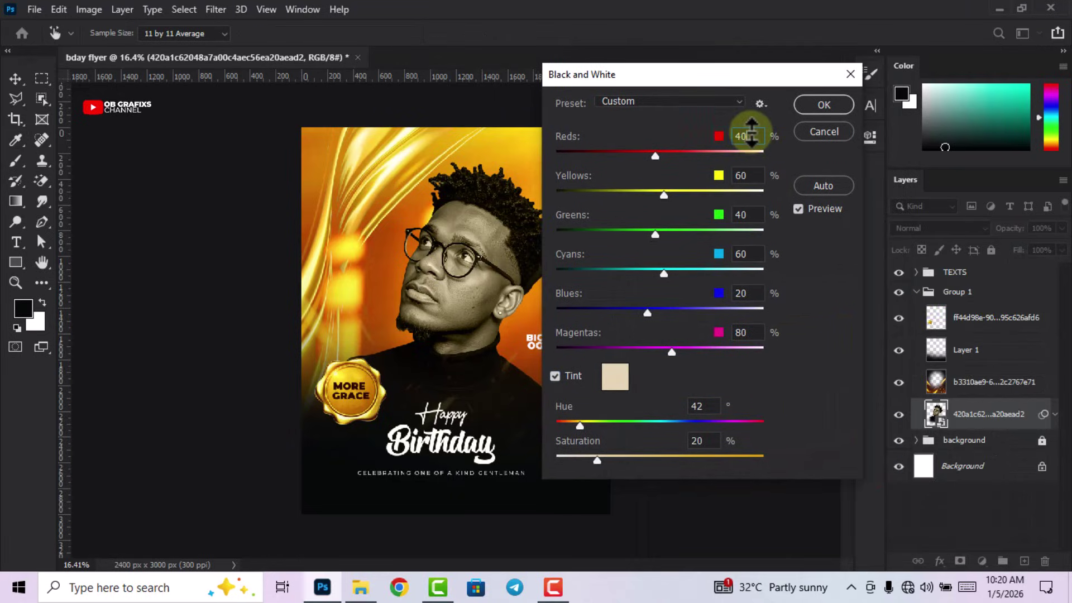
left_click(752, 135)
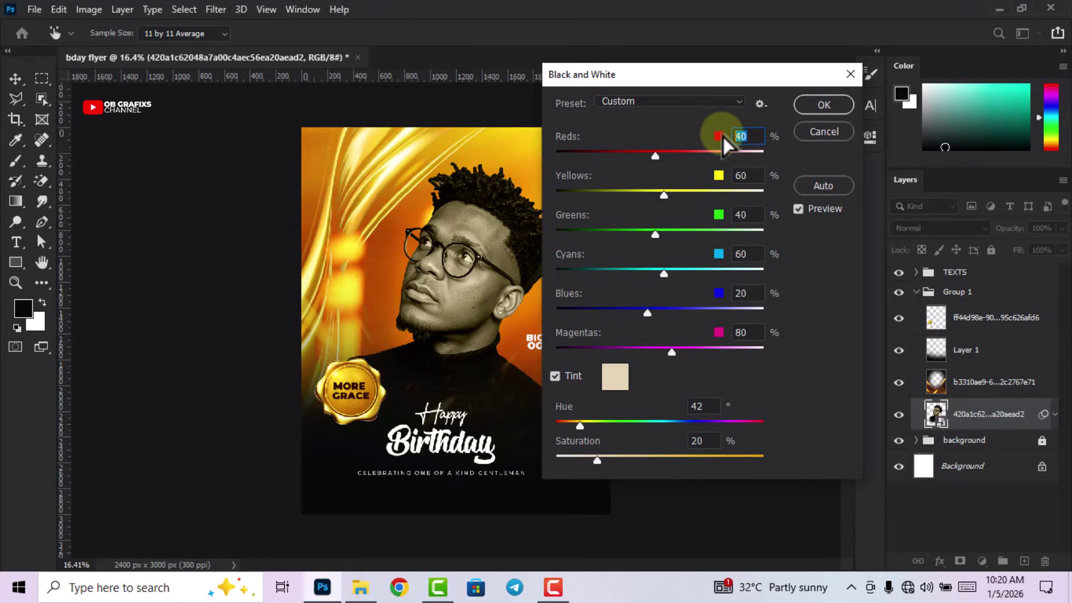
left_click(743, 176)
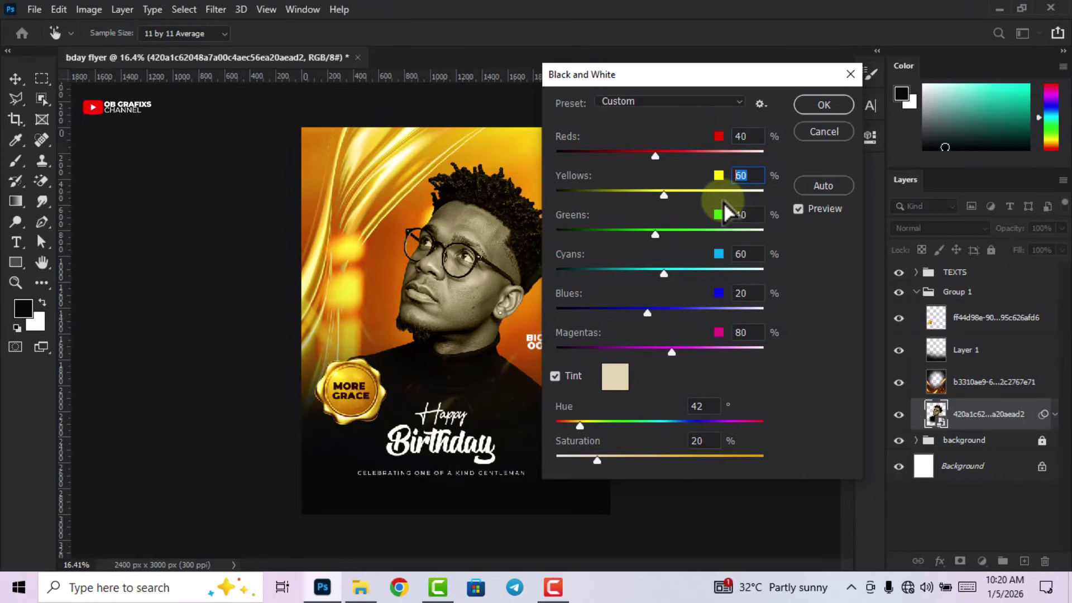
type("91")
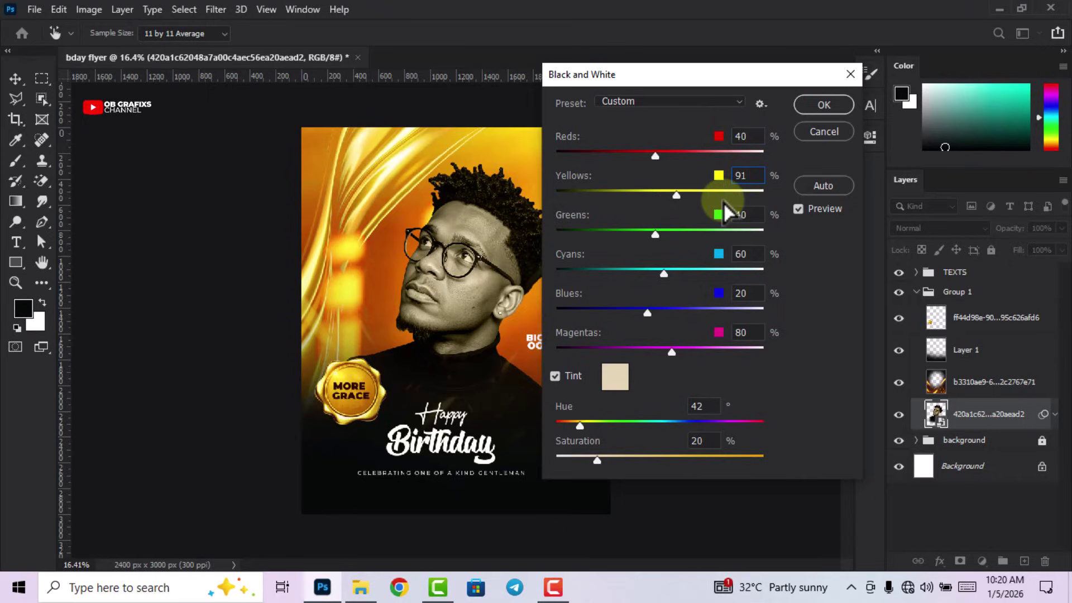
left_click(746, 215)
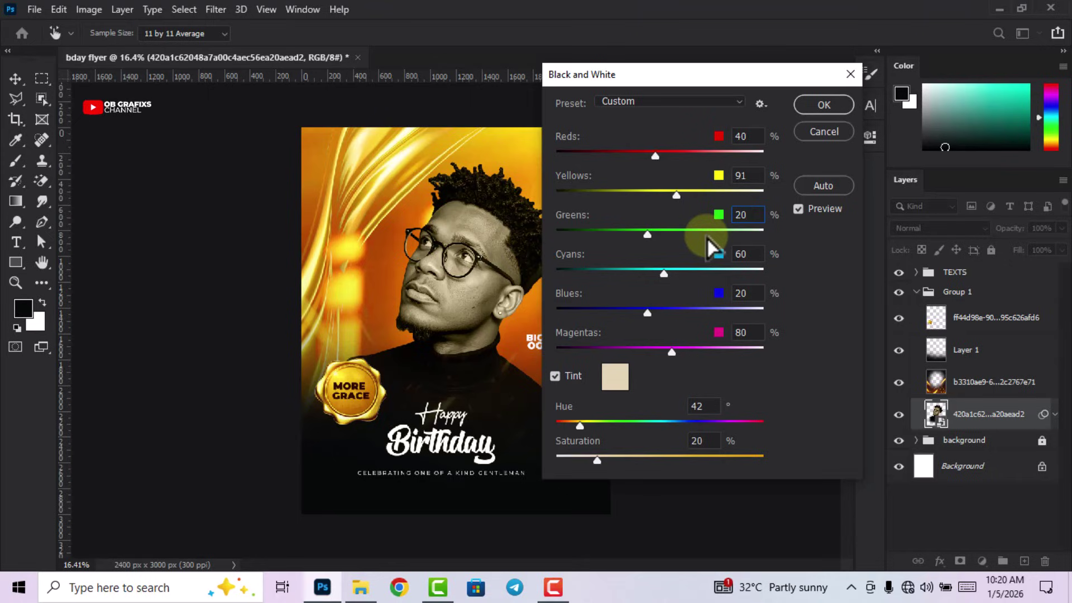
left_click(748, 254)
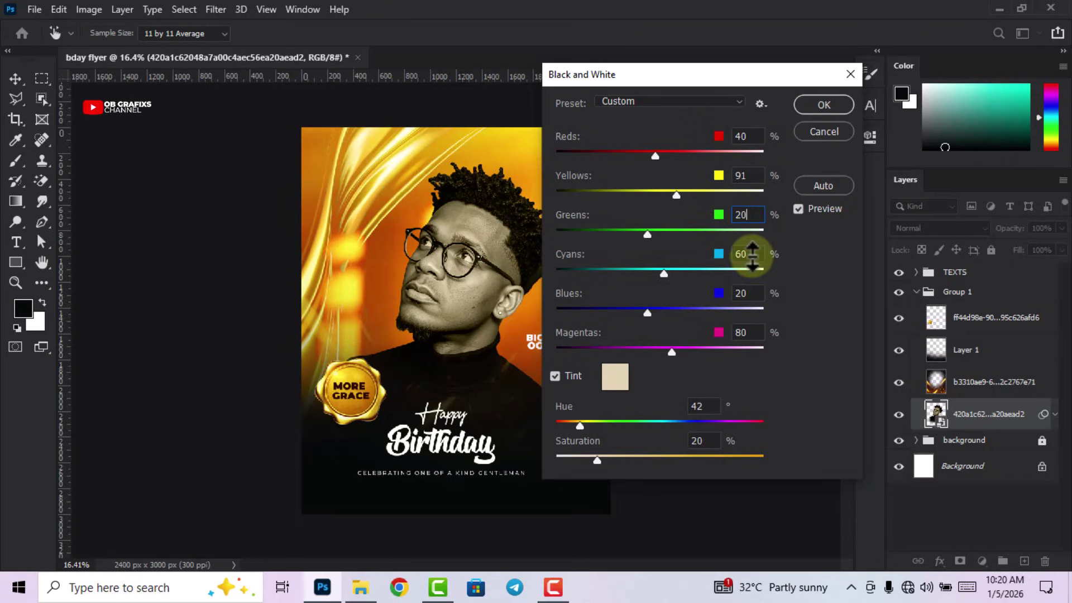
type("300")
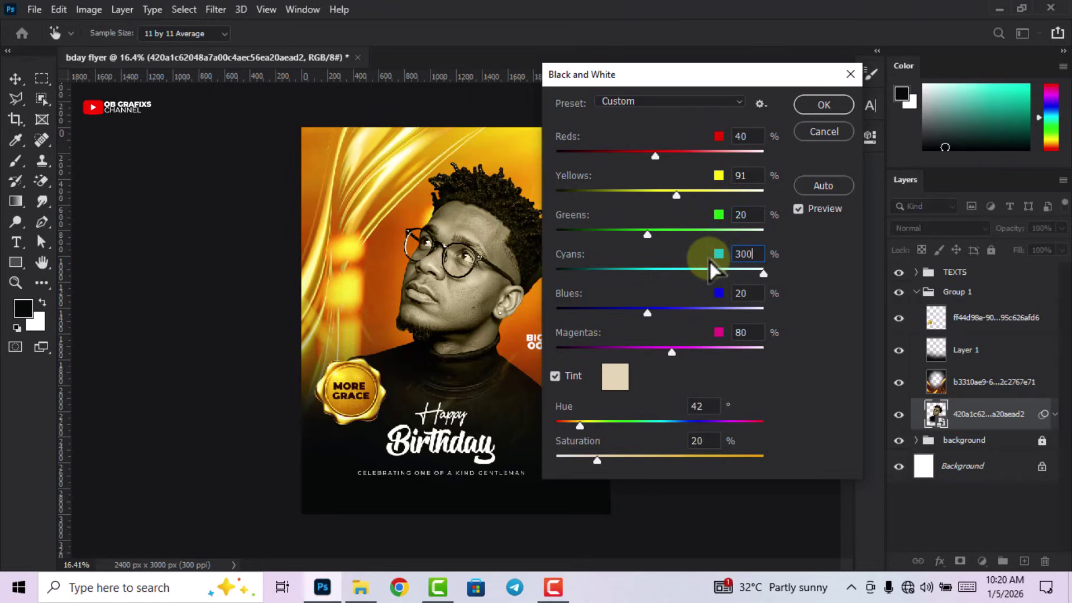
left_click(741, 293)
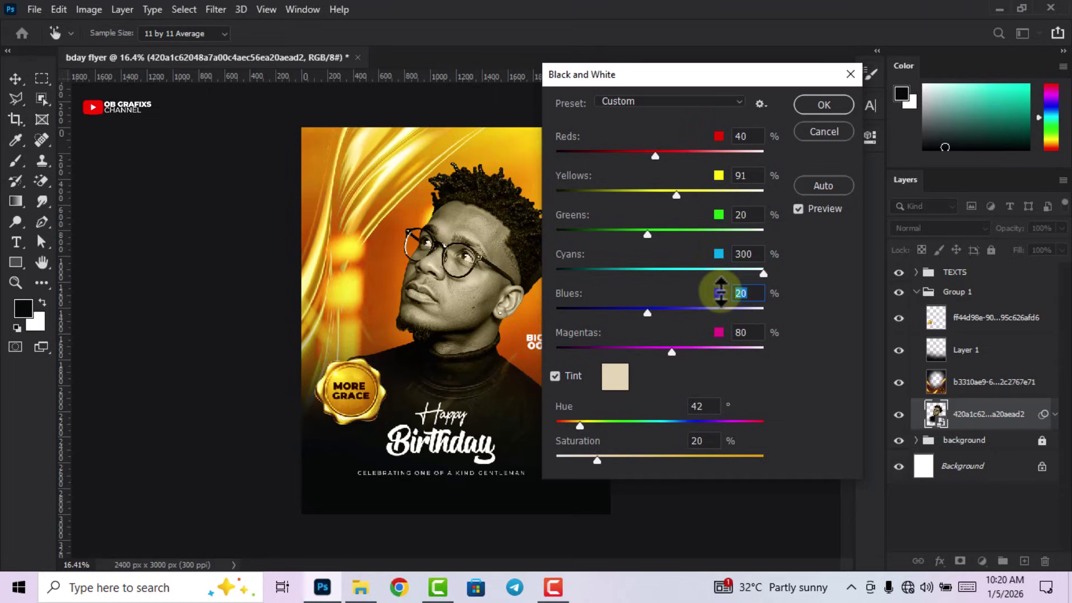
left_click(751, 332)
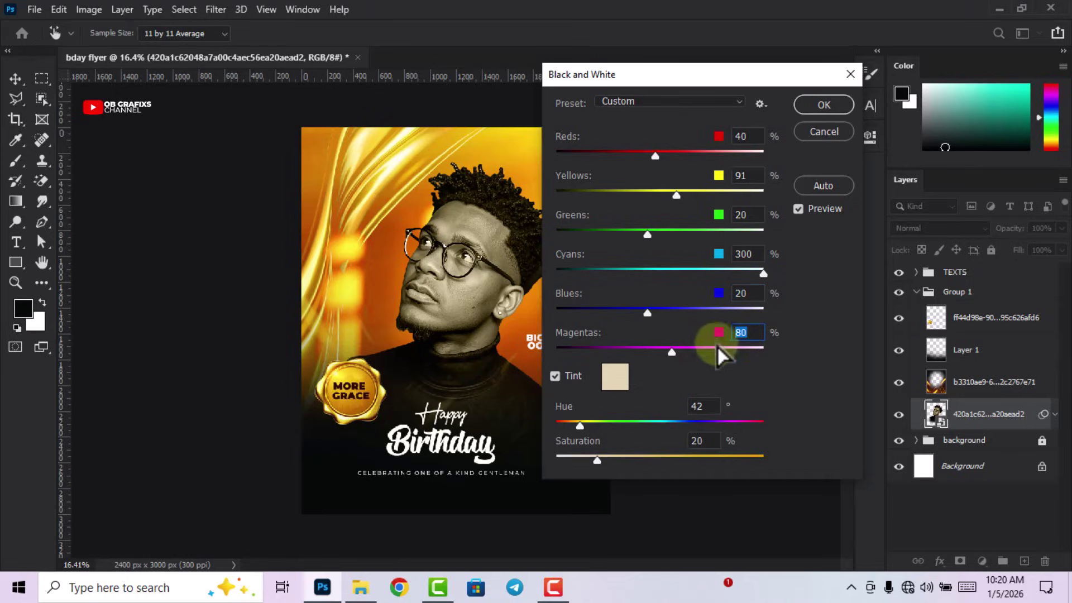
left_click(698, 406)
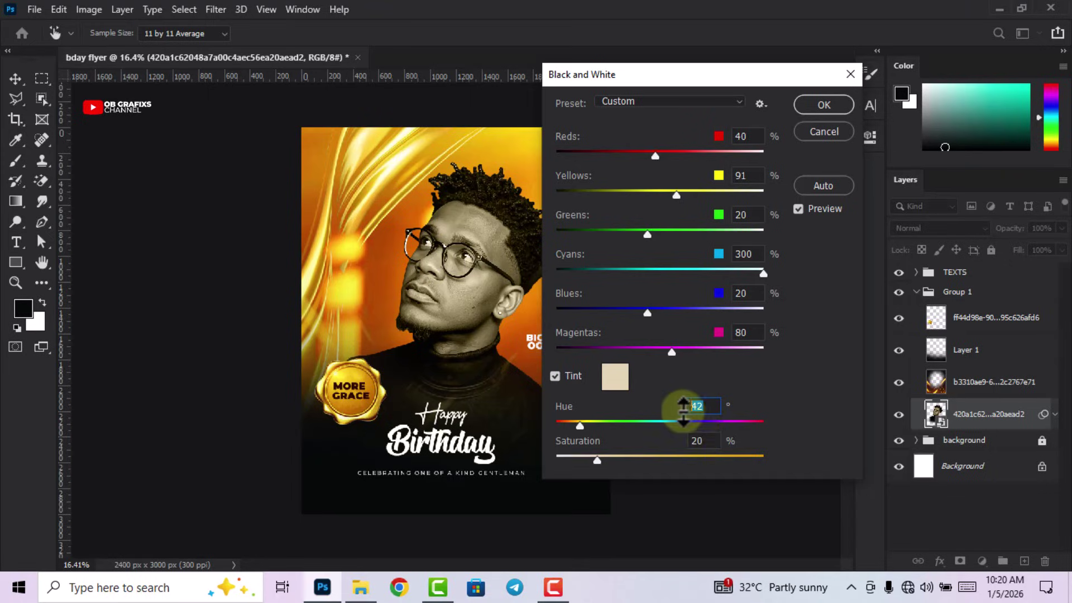
left_click(698, 440)
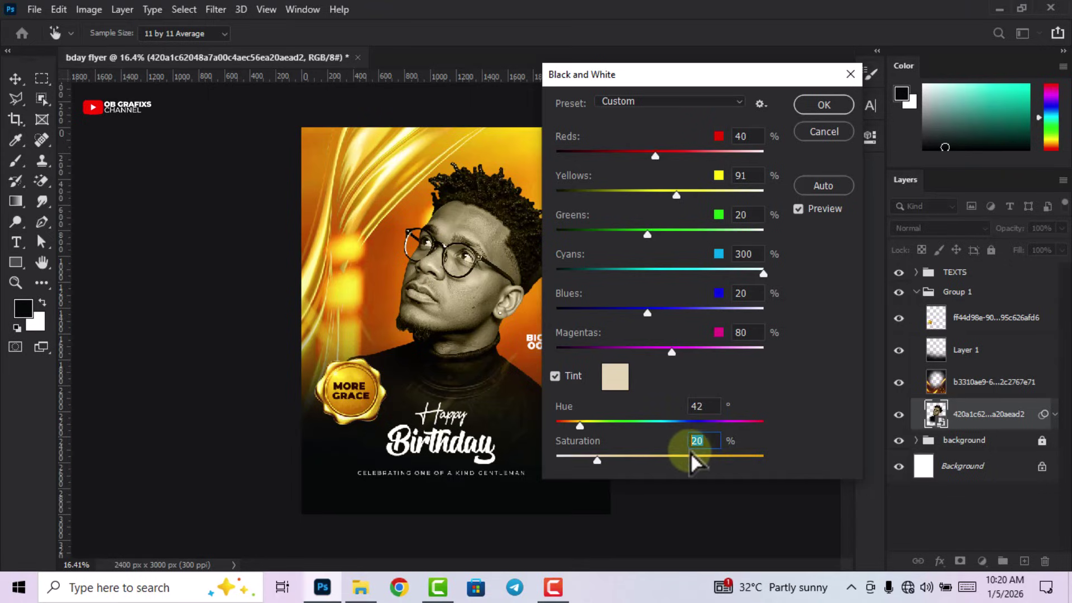
left_click(825, 105)
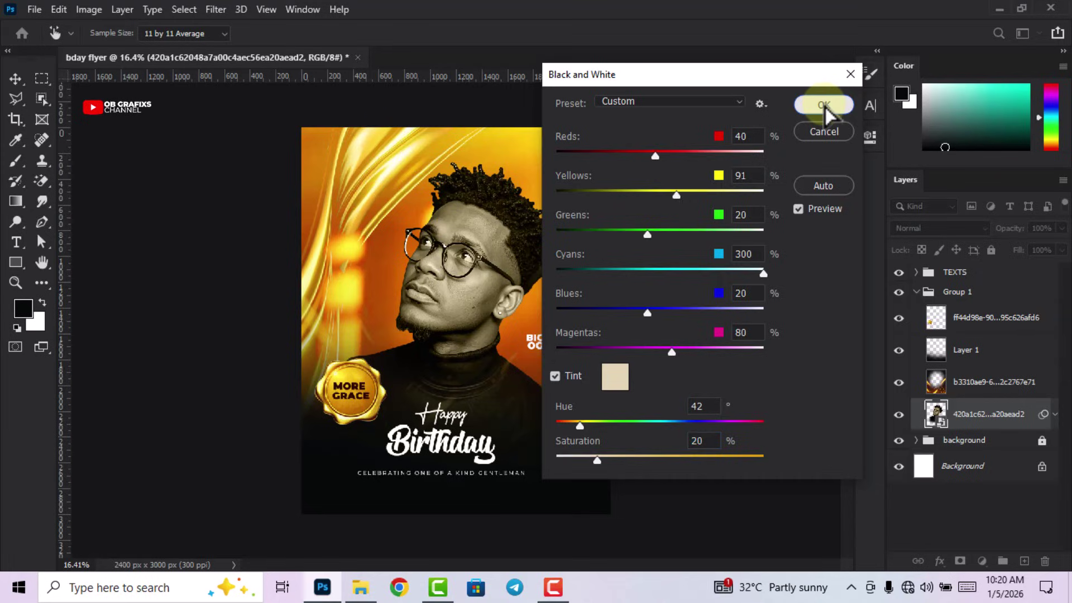
key("v")
scroll(587, 227, "down", 1)
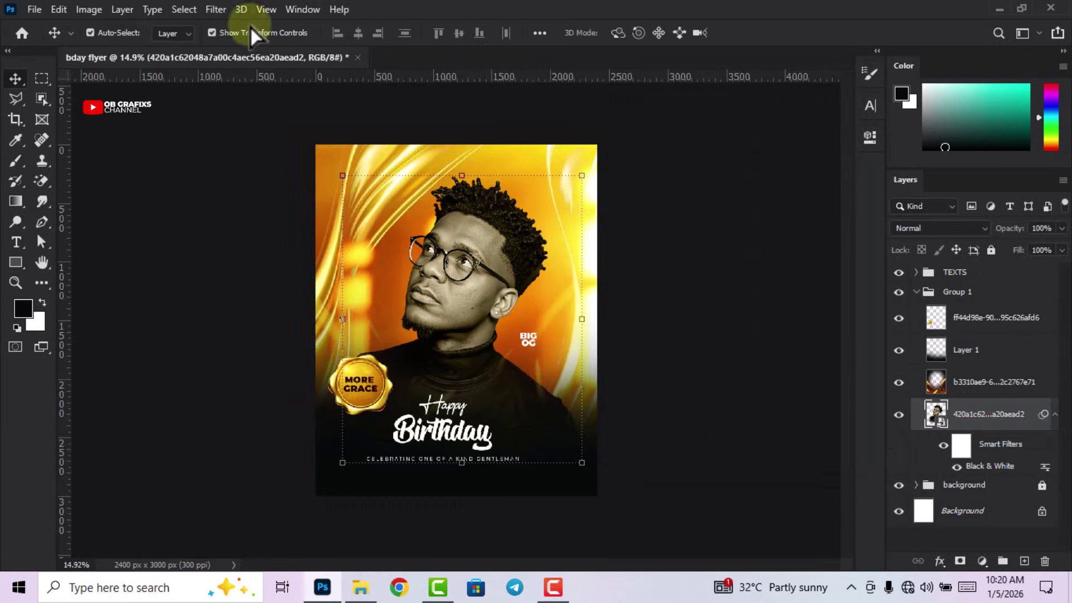
In Camera Raw, set Contrast +17, Highlights +12, Shadows -100 and Whites +37
left_click(218, 12)
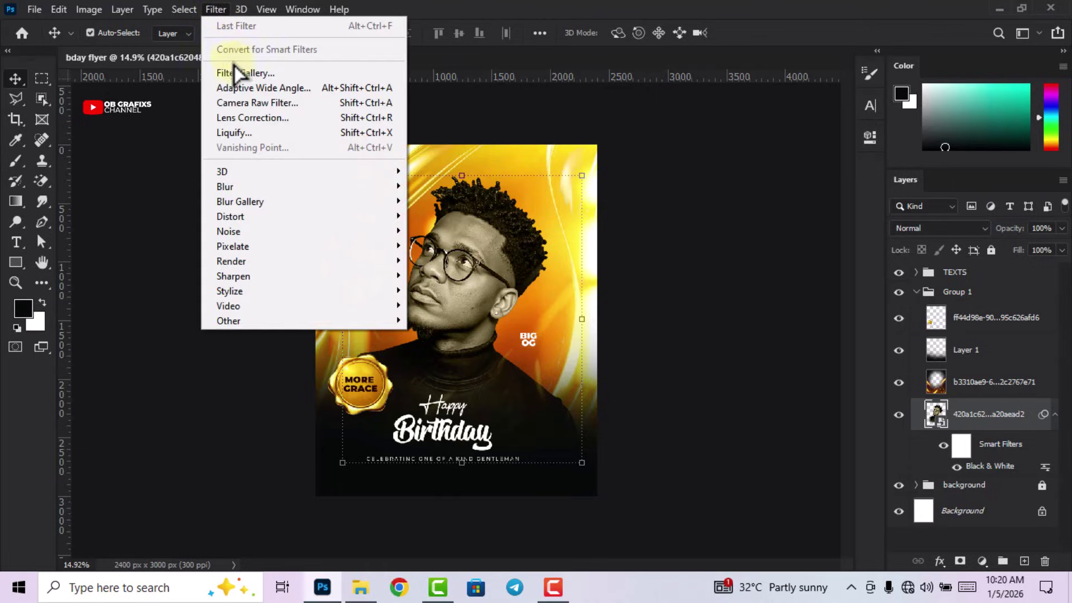
left_click(243, 103)
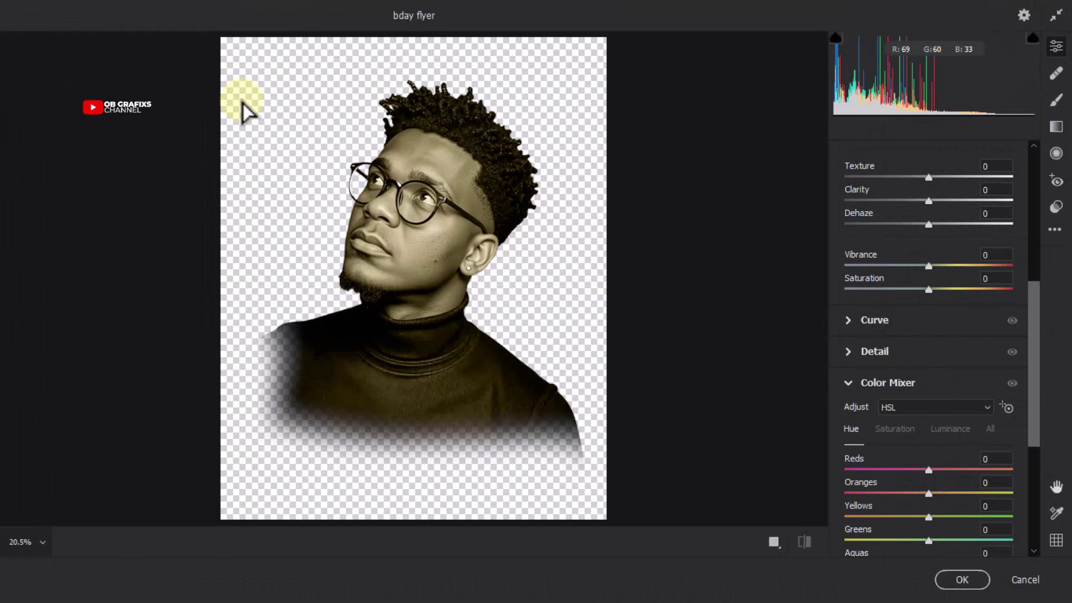
scroll(964, 280, "up", 5)
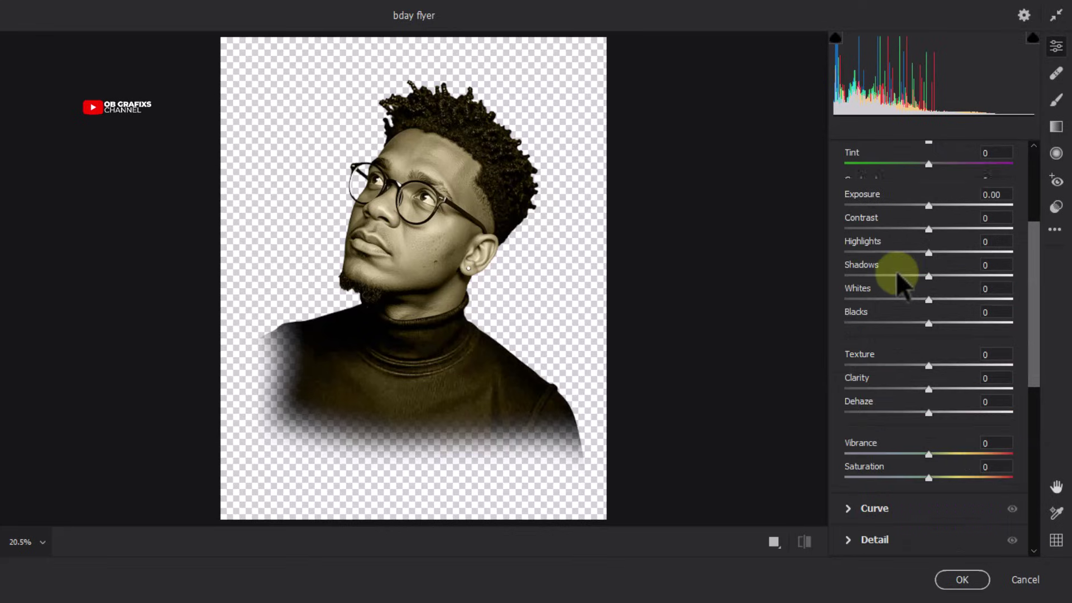
scroll(894, 279, "up", 2)
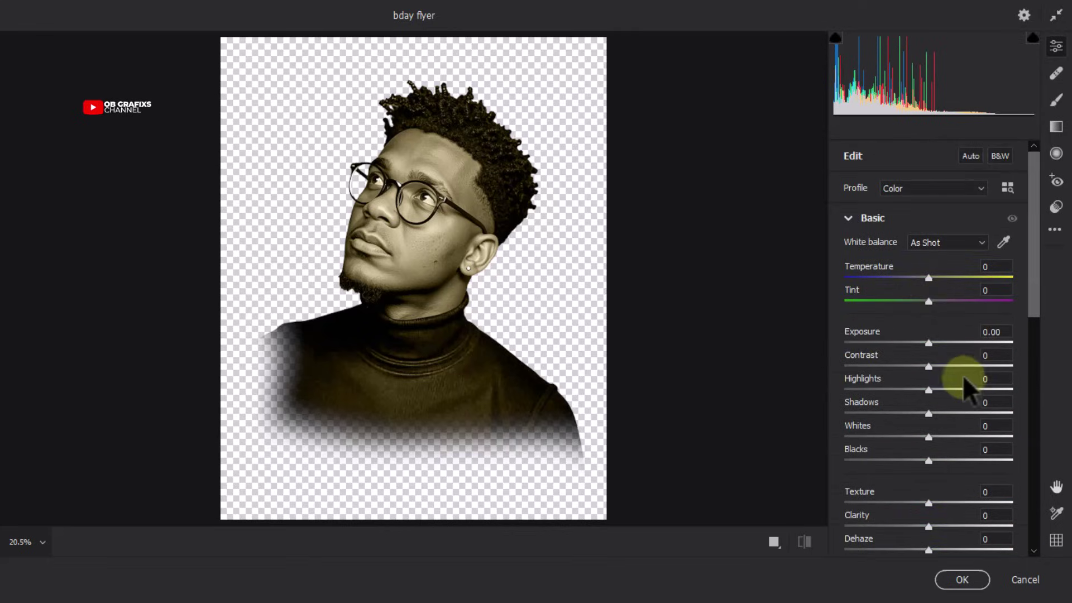
left_click(930, 367)
left_click_drag(929, 367, 943, 367)
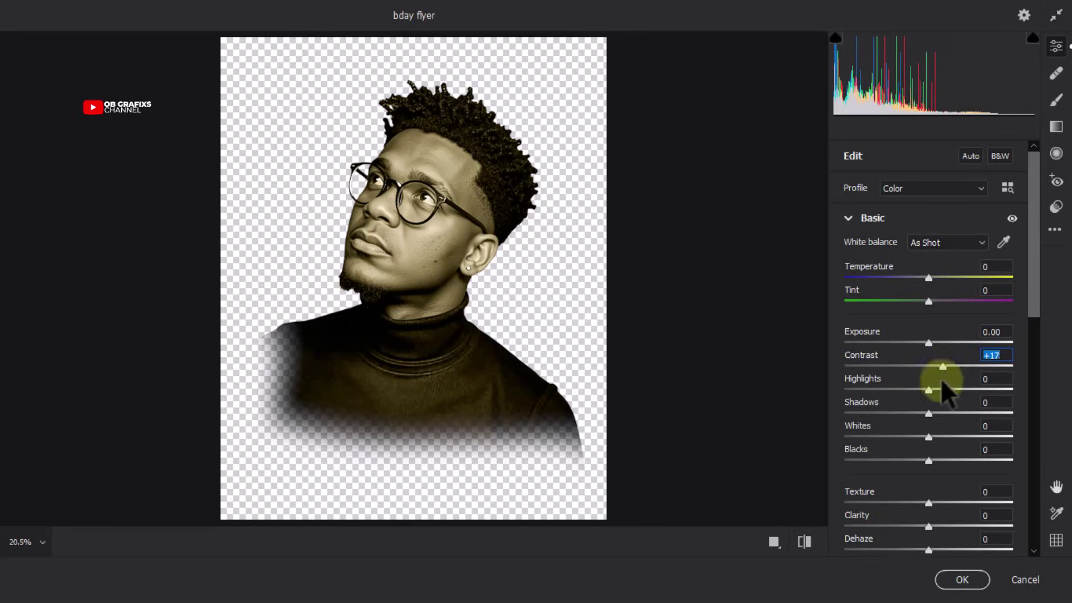
left_click_drag(928, 390, 979, 394)
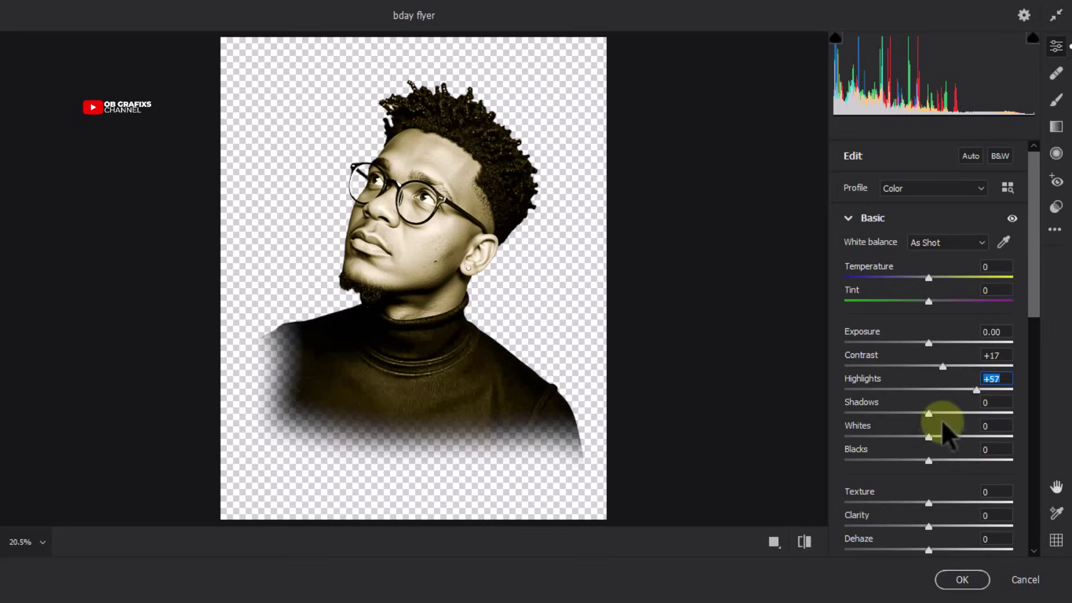
left_click_drag(929, 413, 829, 416)
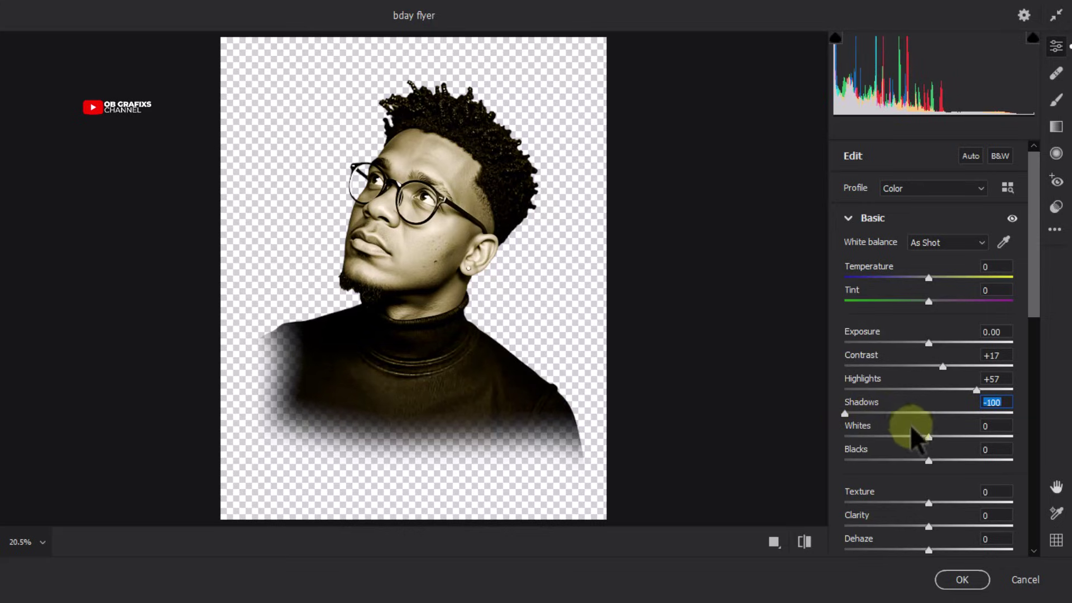
left_click_drag(929, 437, 958, 430)
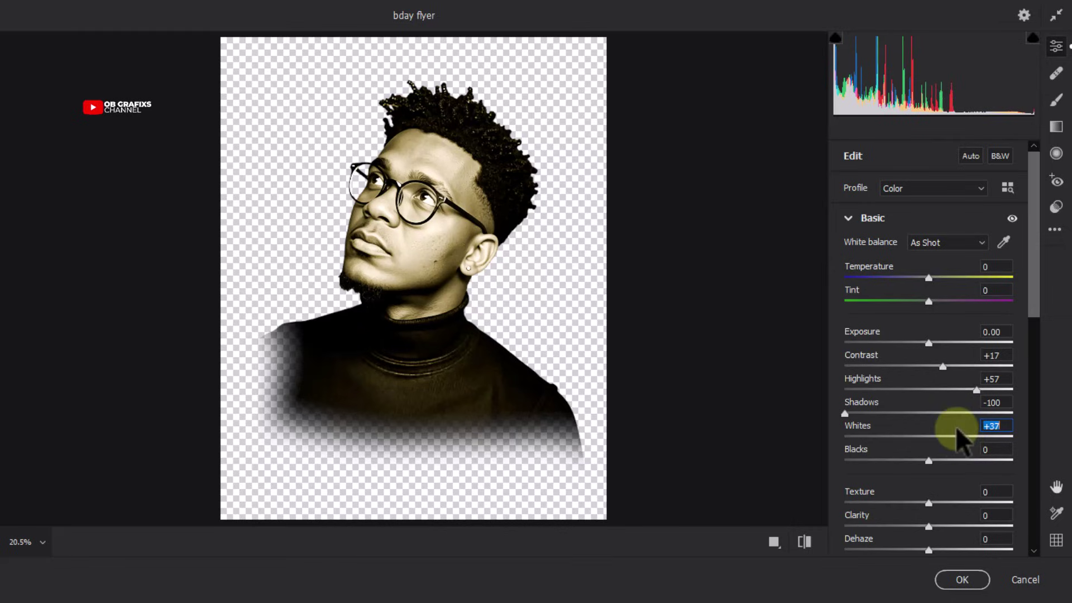
Add Vibrance +10 and Saturation +13, then apply Camera Raw
scroll(970, 413, "down", 1)
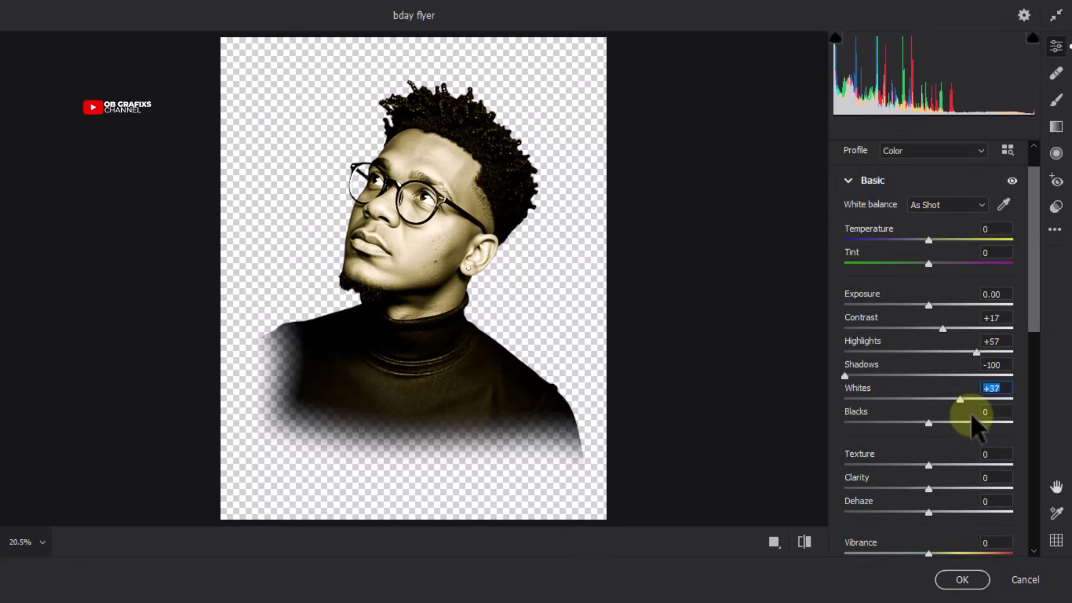
scroll(970, 413, "down", 1)
scroll(971, 414, "down", 1)
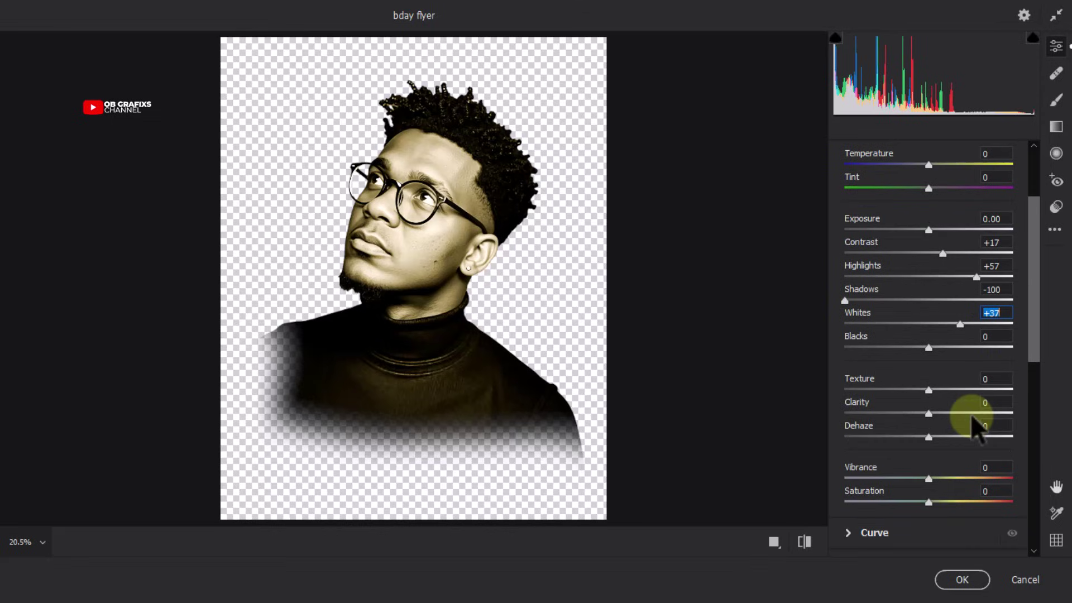
scroll(971, 414, "down", 1)
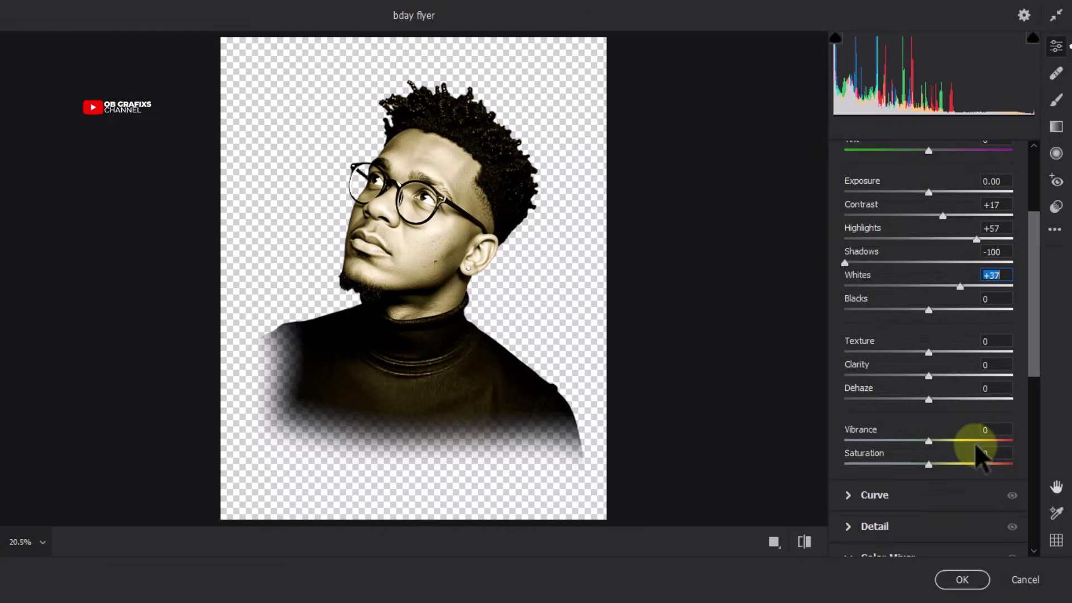
left_click_drag(928, 442, 938, 442)
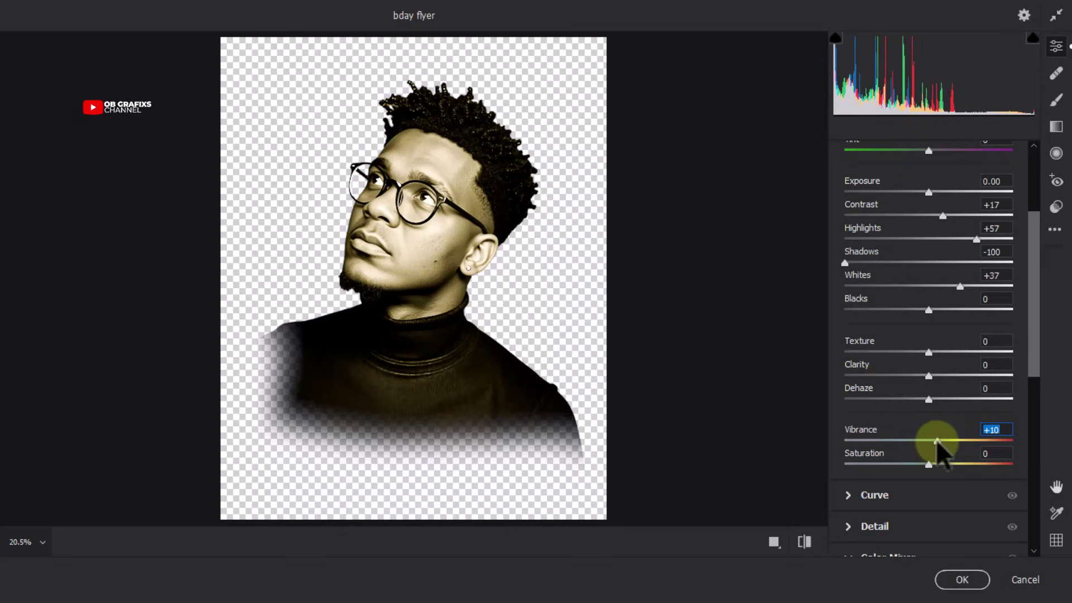
left_click(929, 464)
left_click_drag(930, 465, 939, 466)
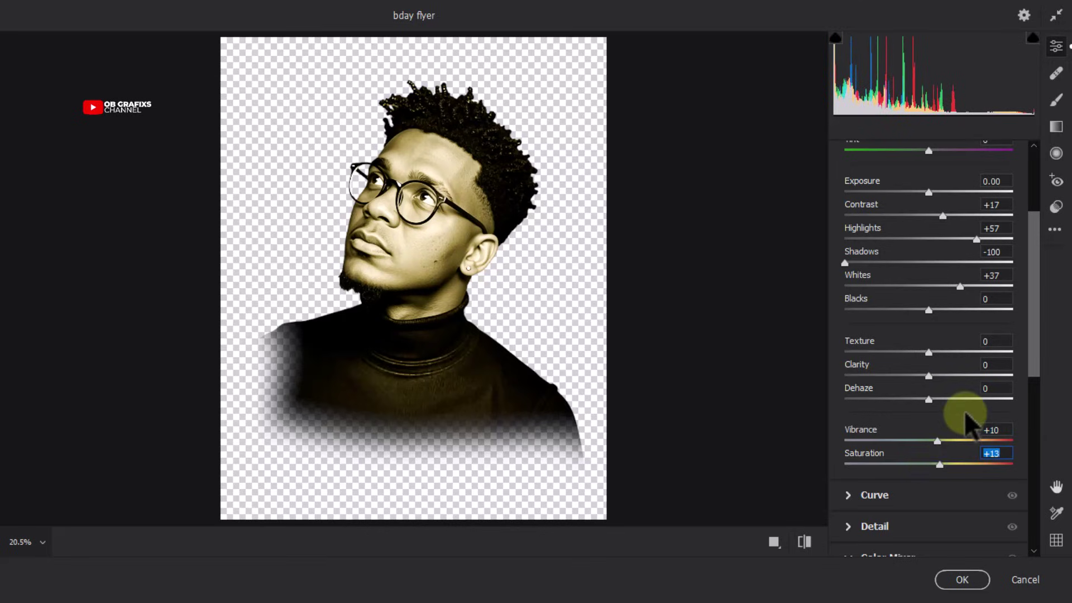
scroll(964, 410, "down", 5)
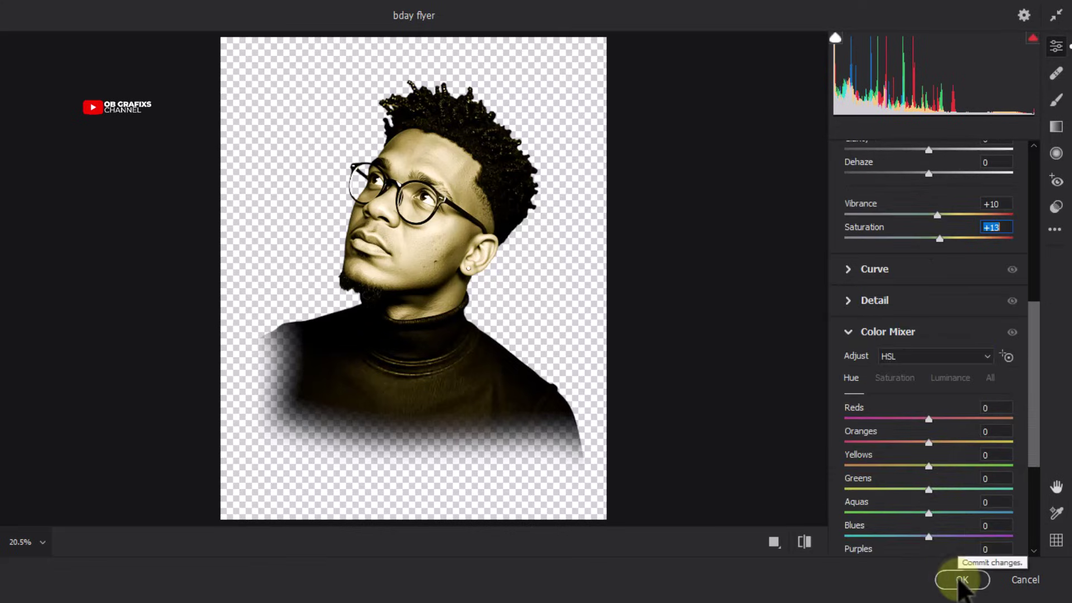
left_click(961, 581)
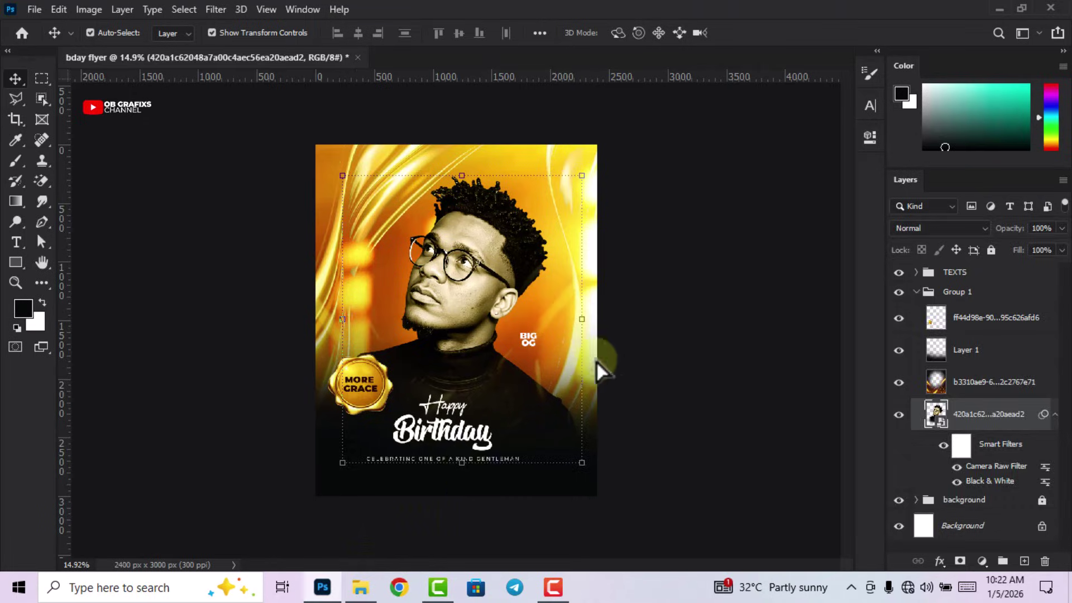
Deselect the portrait and bring up the Rectangle tool's shape flyout
left_click(698, 383)
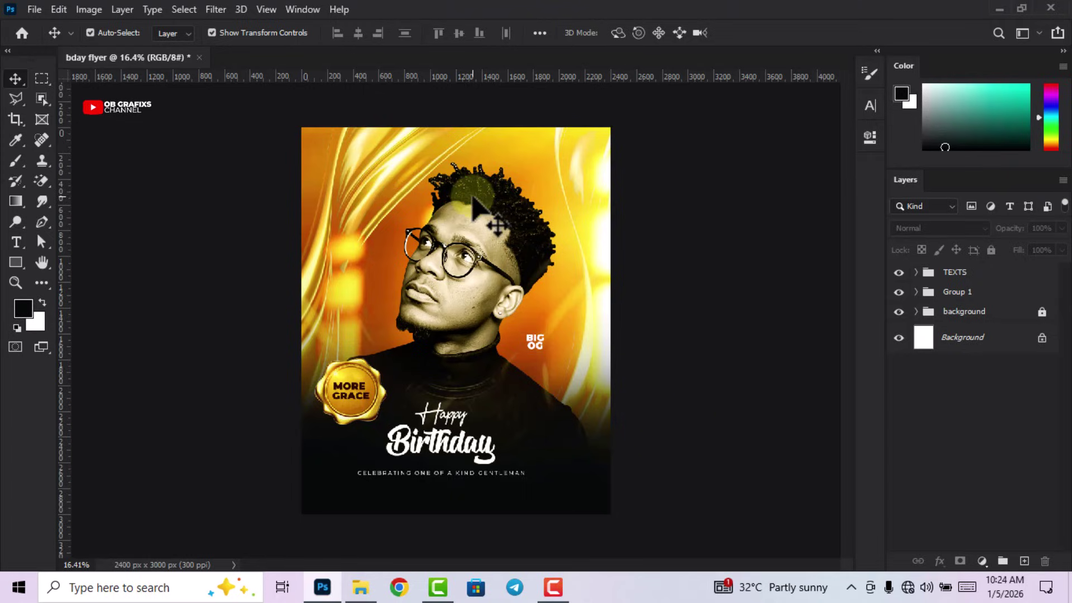
scroll(475, 206, "up", 1)
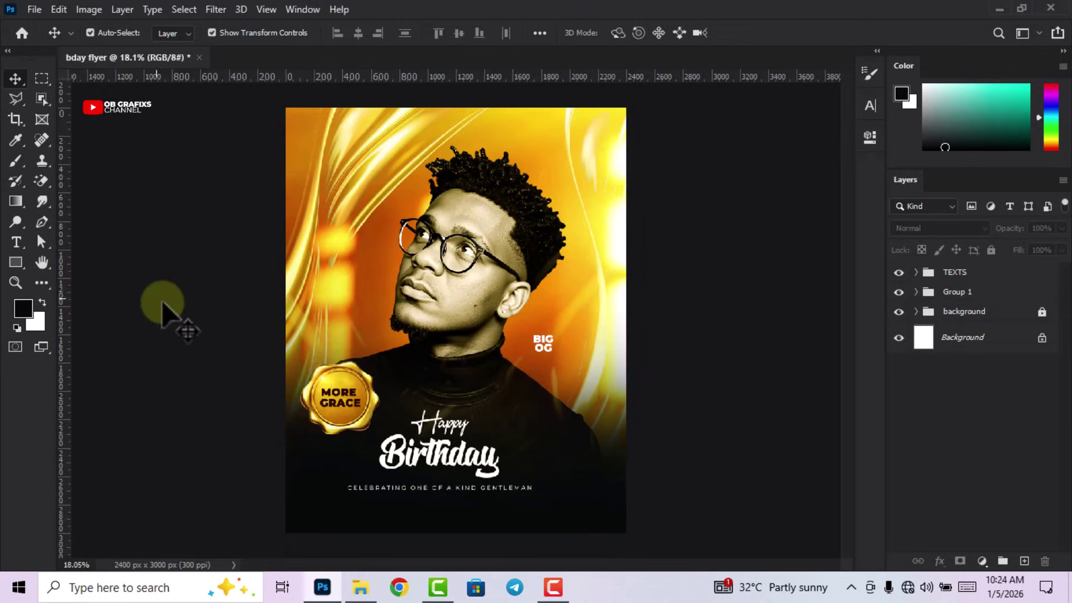
left_click(15, 262)
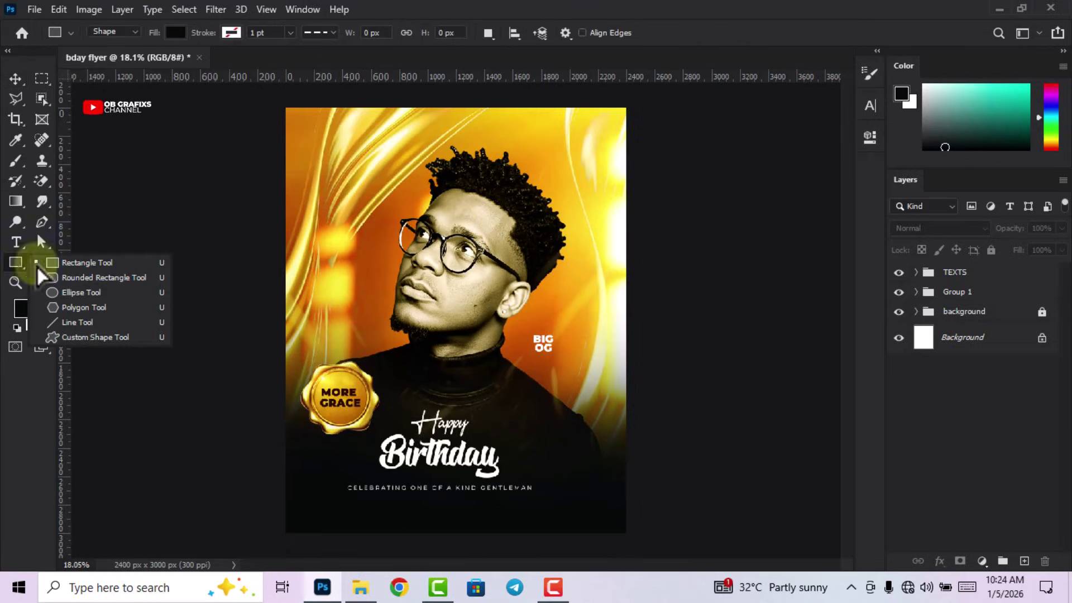
Draw a rectangle spanning the whole flyer and fill it with dark red #A62107
left_click(84, 263)
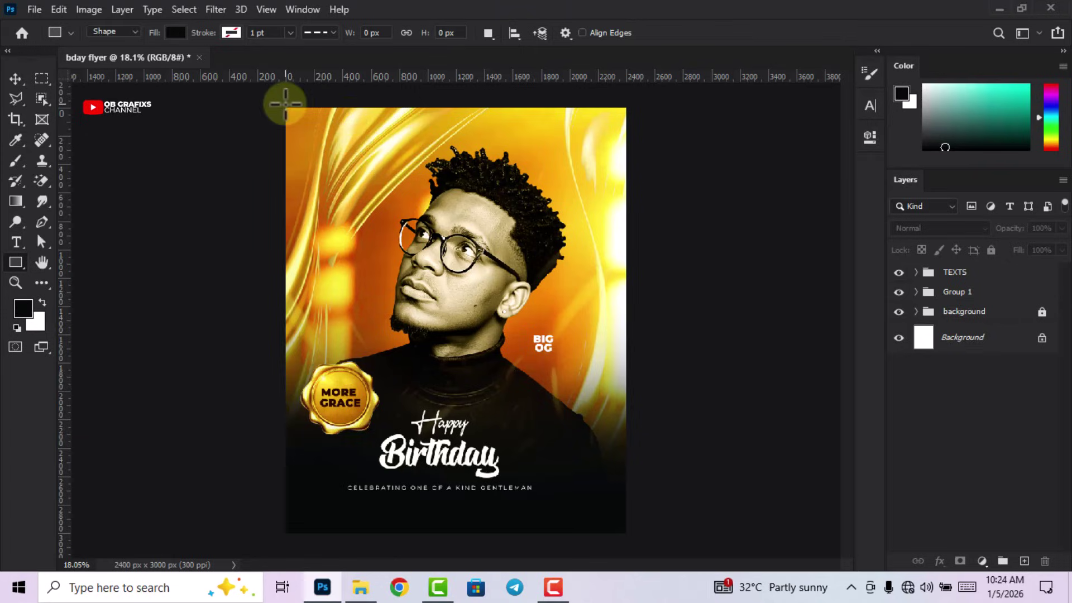
left_click_drag(278, 104, 632, 541)
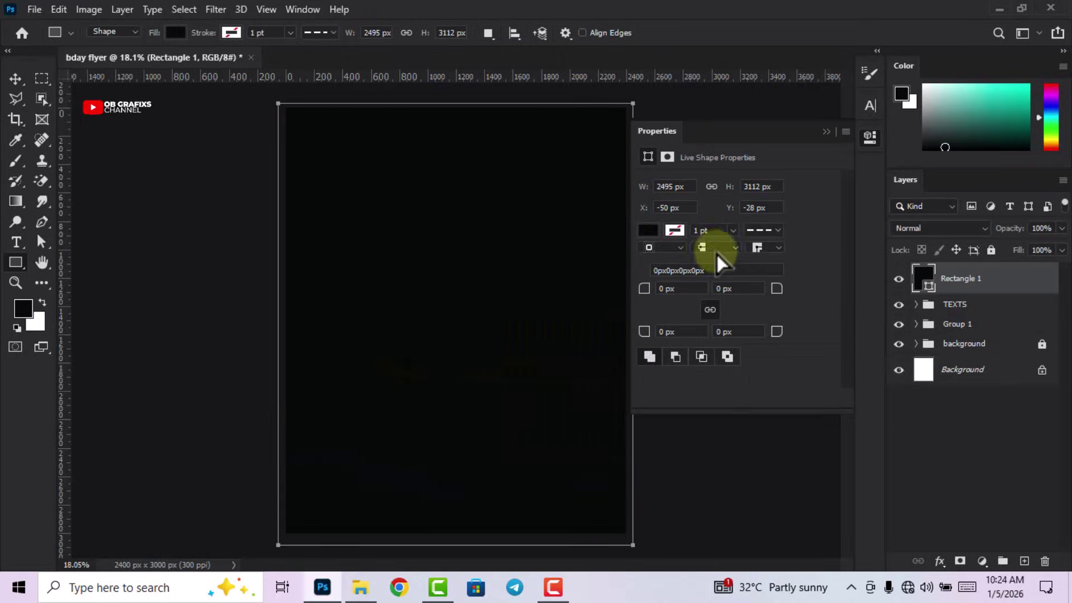
left_click(646, 232)
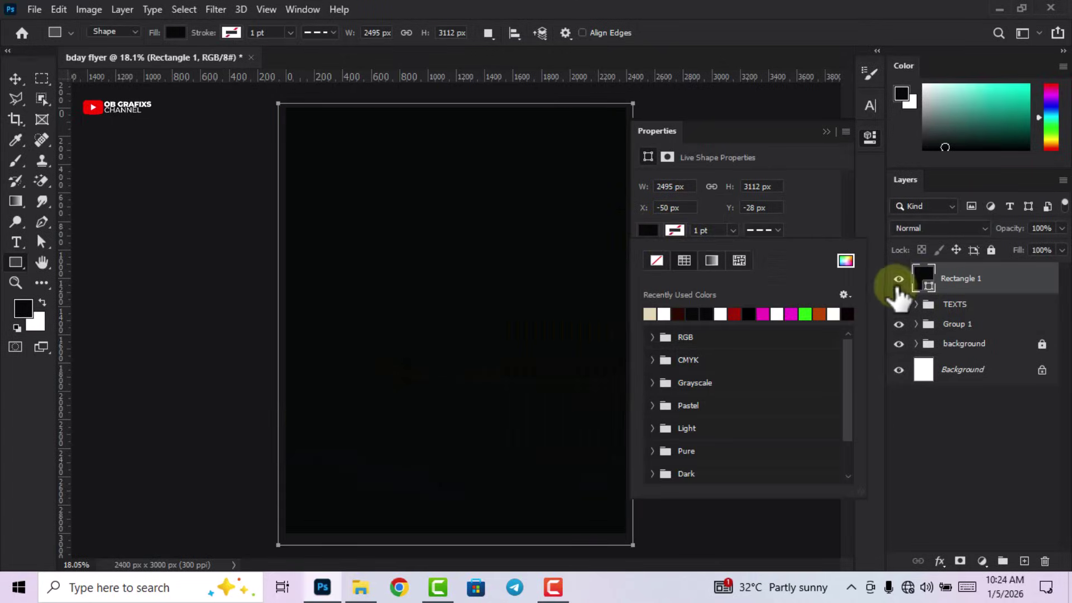
left_click(846, 261)
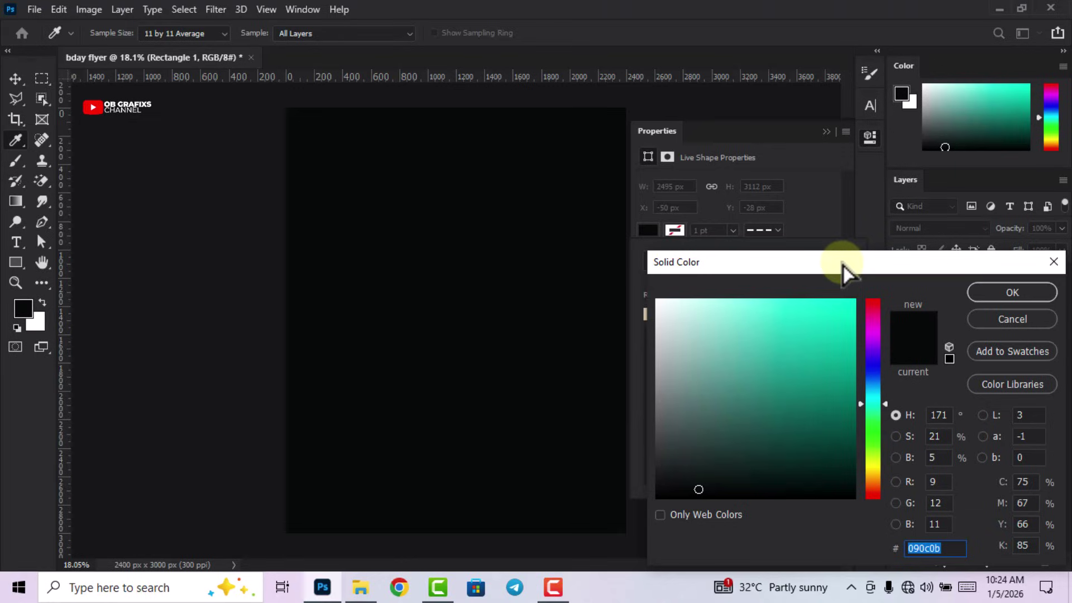
type("A6")
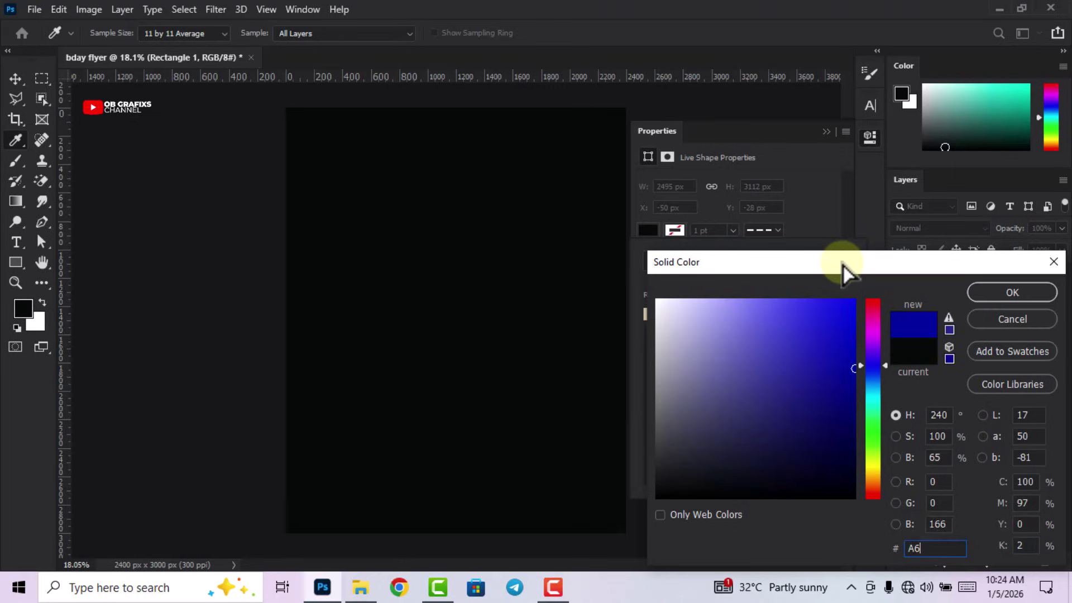
type("2107")
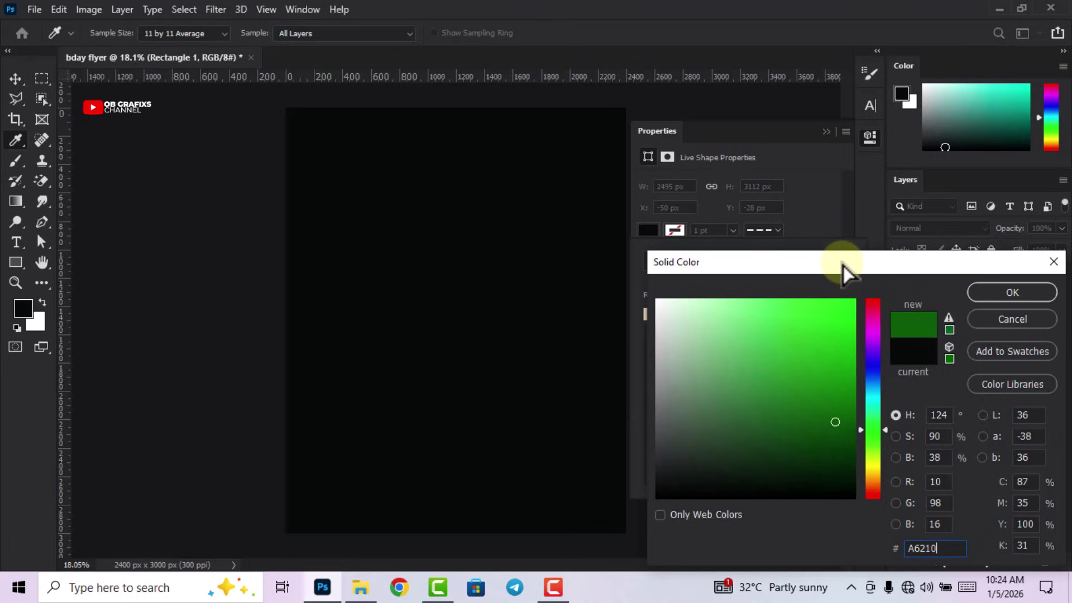
left_click(1013, 292)
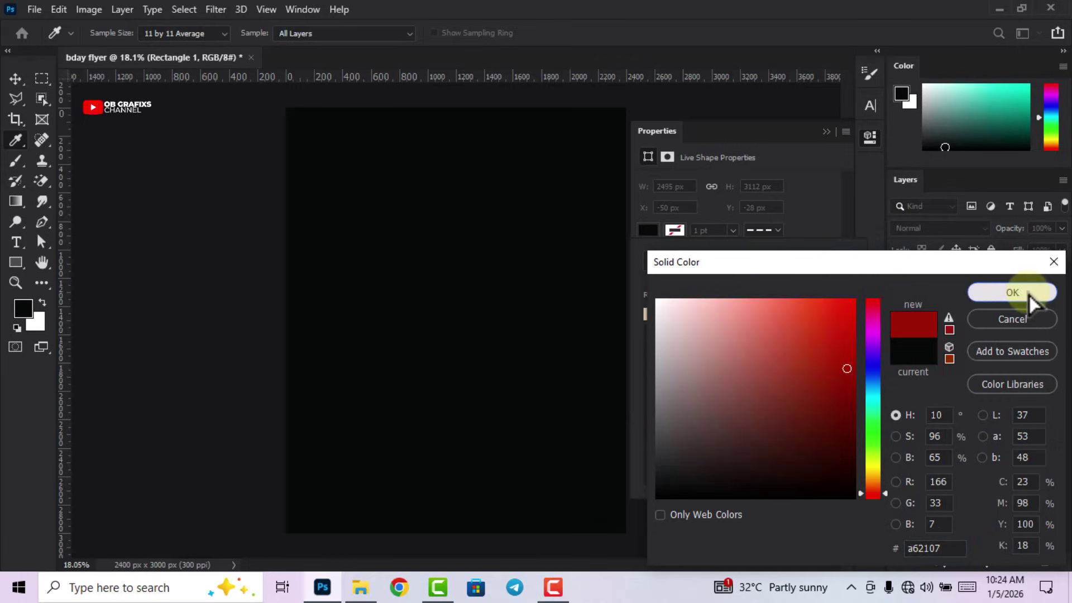
left_click(870, 137)
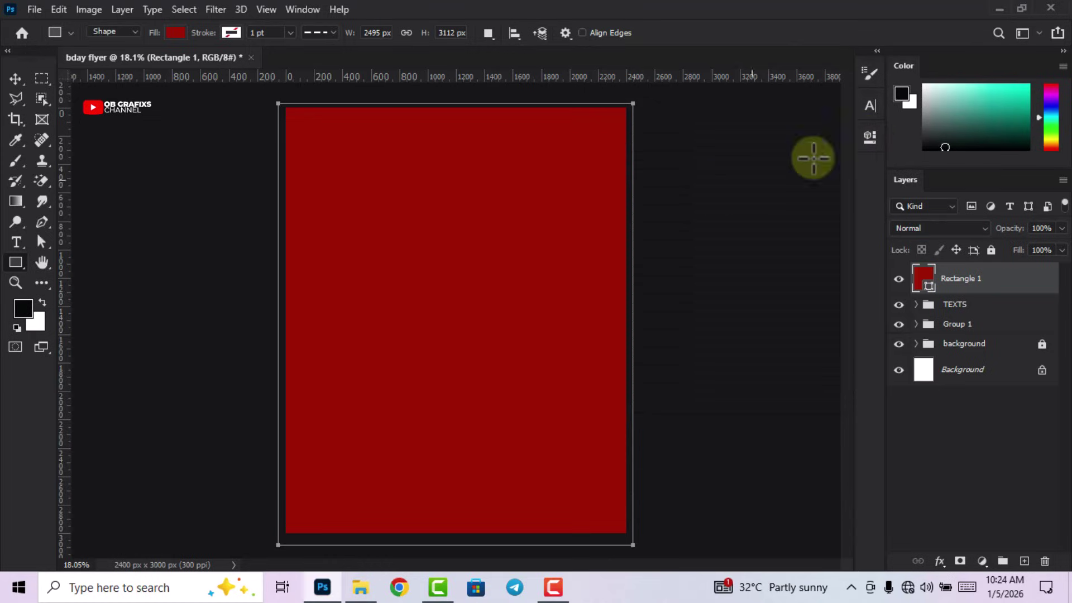
Set Rectangle 1 to Soft Light blend mode at 50% opacity
scroll(441, 280, "down", 1)
left_click(20, 78)
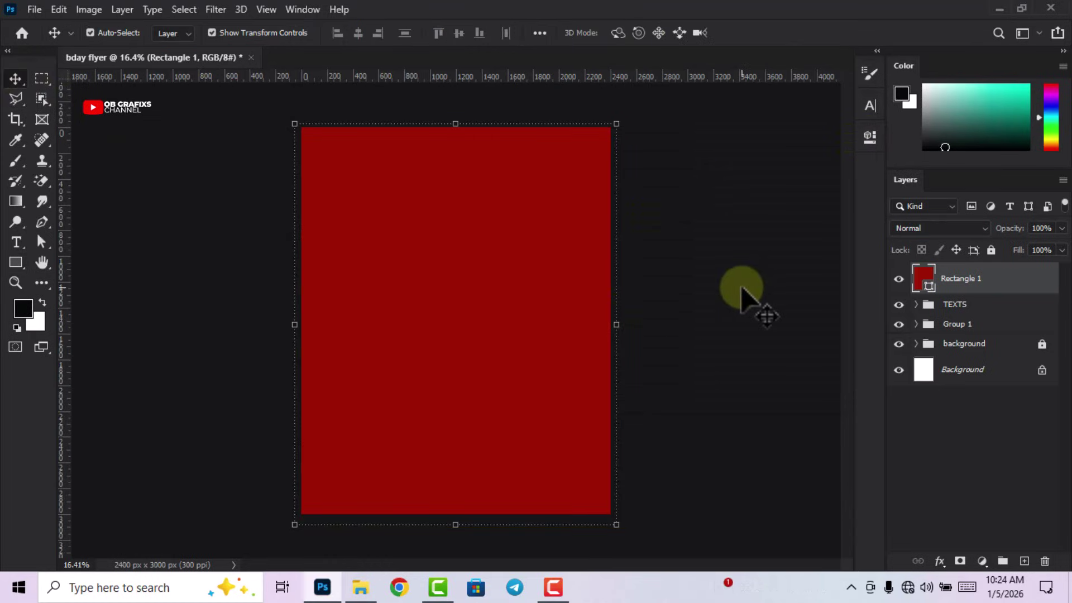
left_click(956, 229)
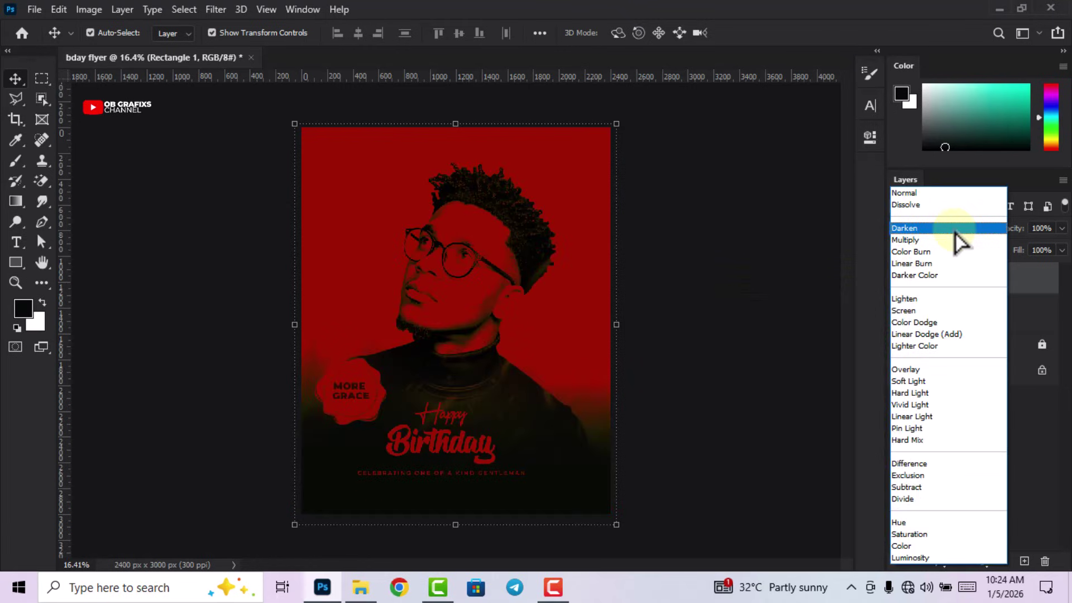
left_click(916, 381)
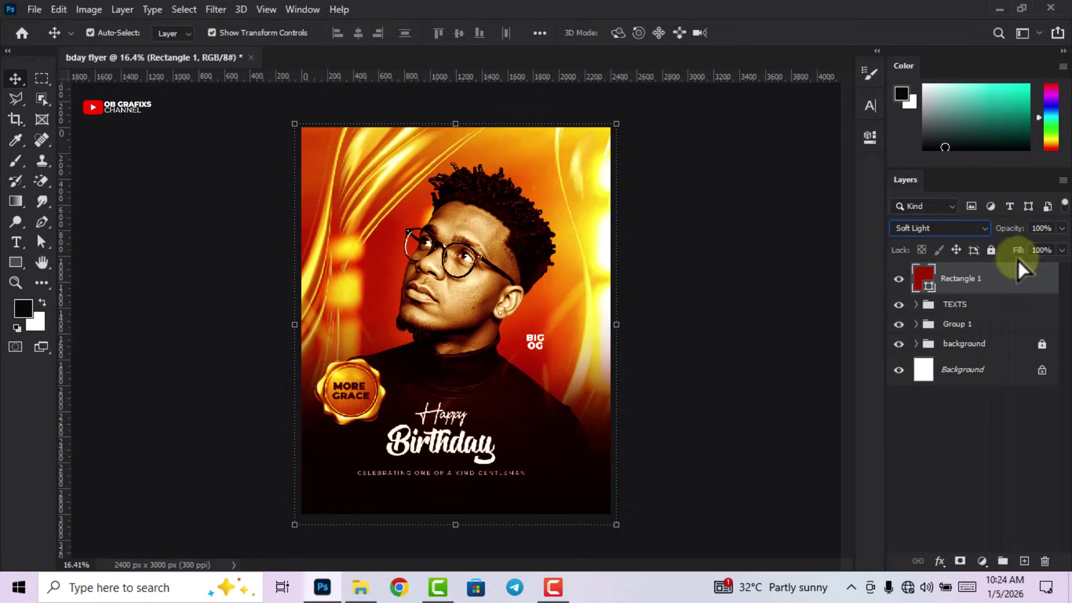
mouse_move(1022, 237)
left_mouse_down()
mouse_move(986, 240)
mouse_move(1013, 238)
left_mouse_up()
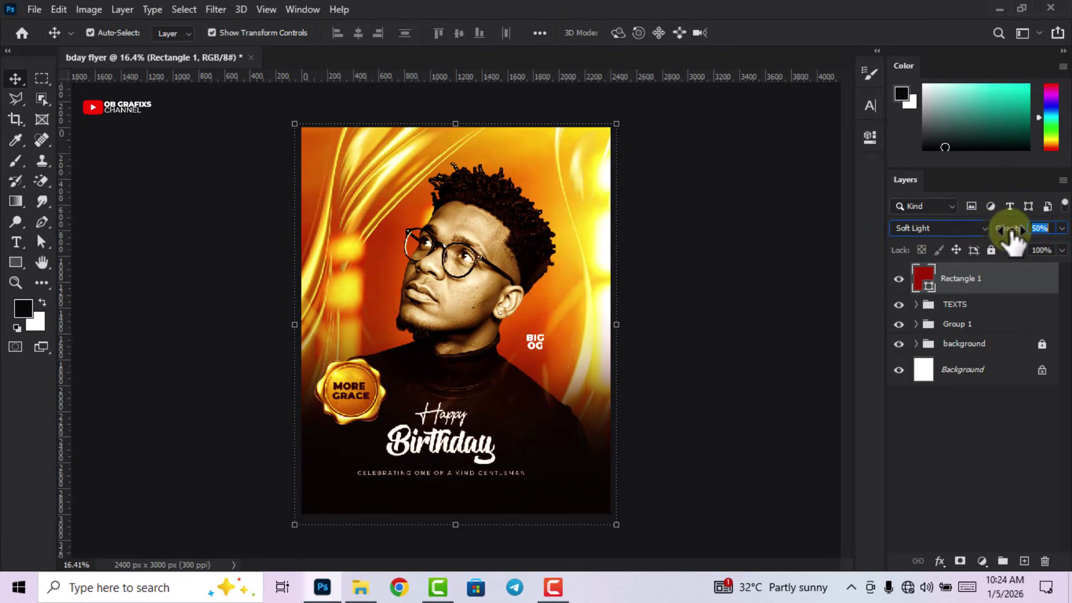
left_click(743, 343)
Move Rectangle 1 in the Layers panel between the TEXTS group and Group 1
scroll(544, 343, "down", 1)
scroll(543, 342, "up", 1)
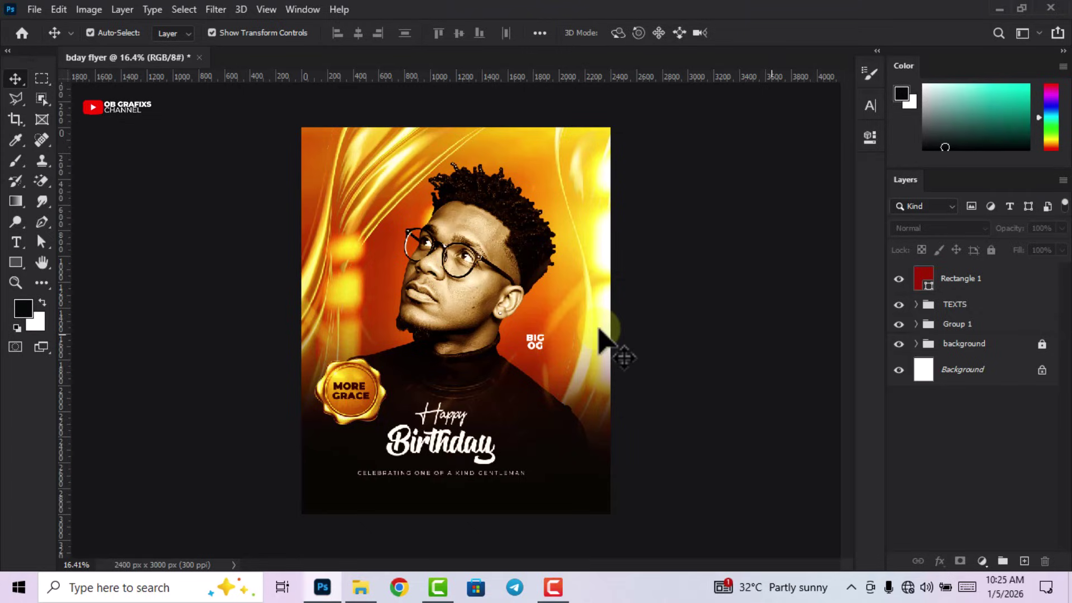
scroll(628, 391, "up", 1)
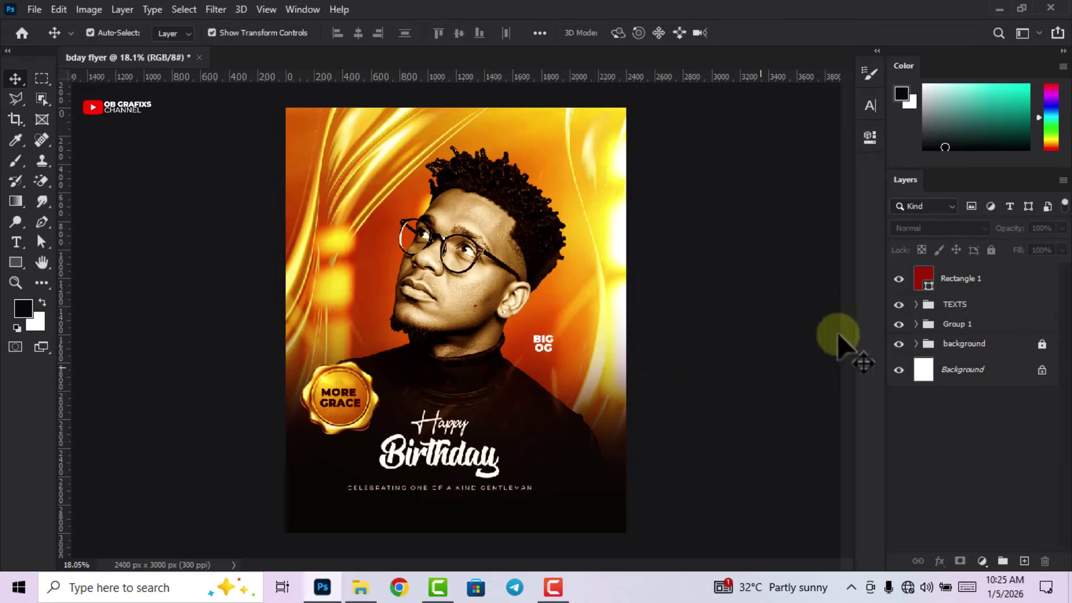
left_click_drag(970, 285, 960, 306)
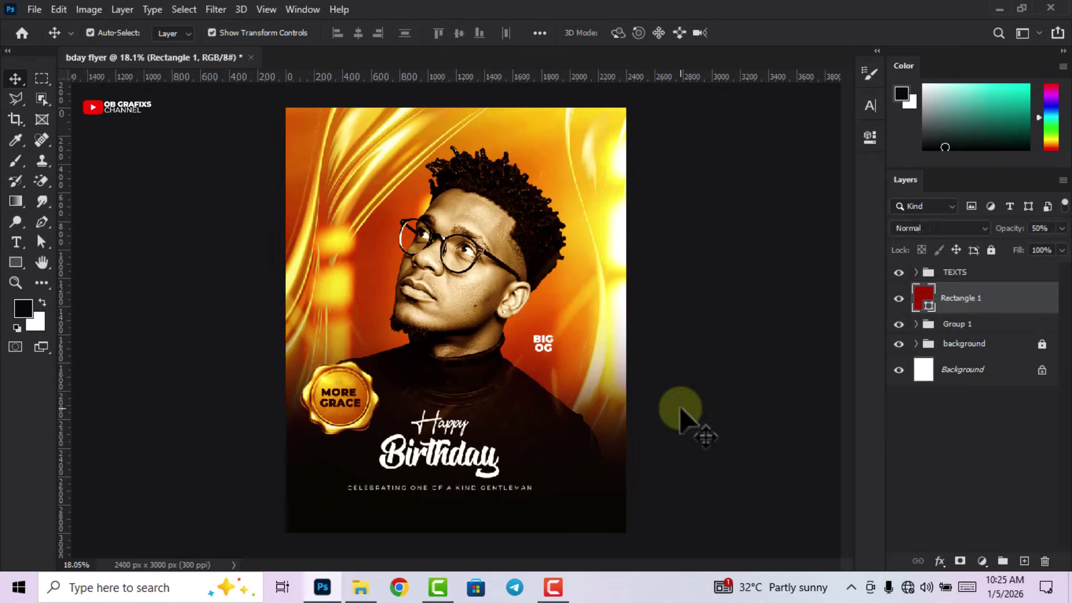
scroll(436, 517, "up", 3)
scroll(436, 509, "up", 1)
scroll(437, 503, "down", 4)
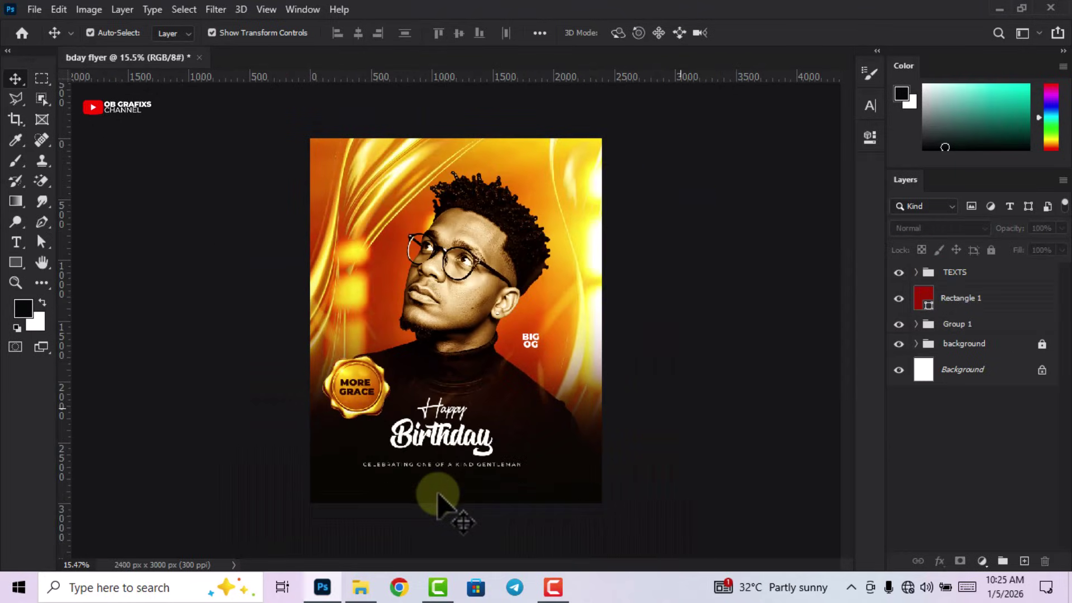